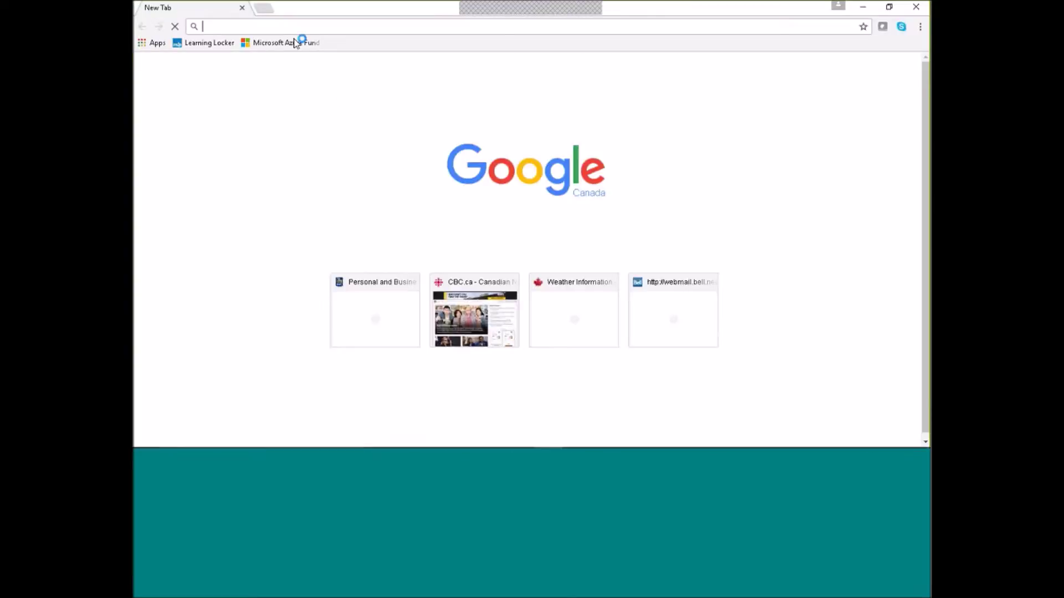
Load portal.azure.com and sign in with the chosen account and its password.
{"action": "type", "text": "port"}
{"action": "key", "text": "Return"}
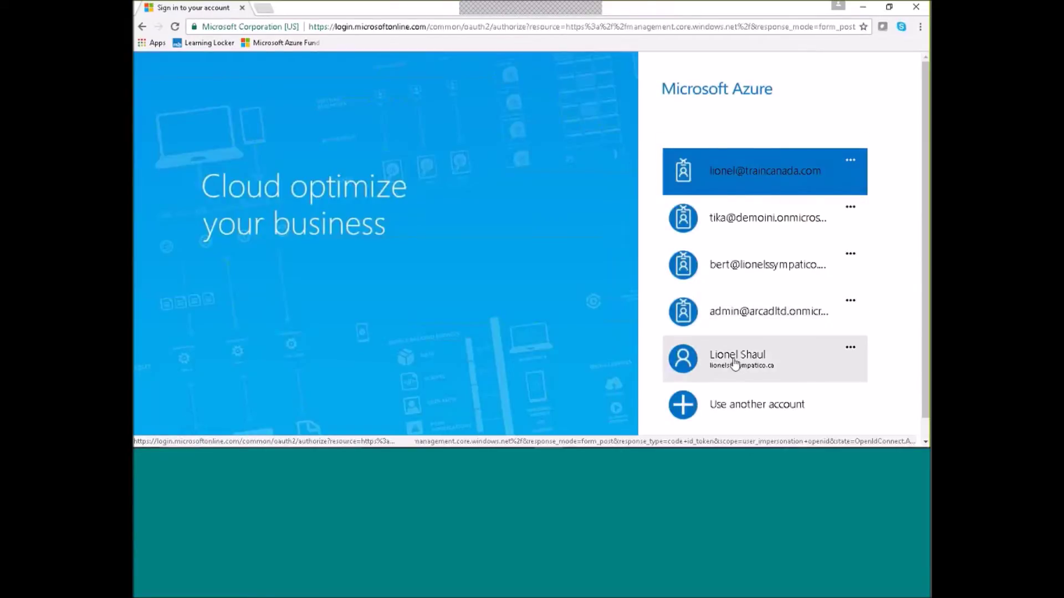
{"action": "left_click", "coordinate": [735, 361]}
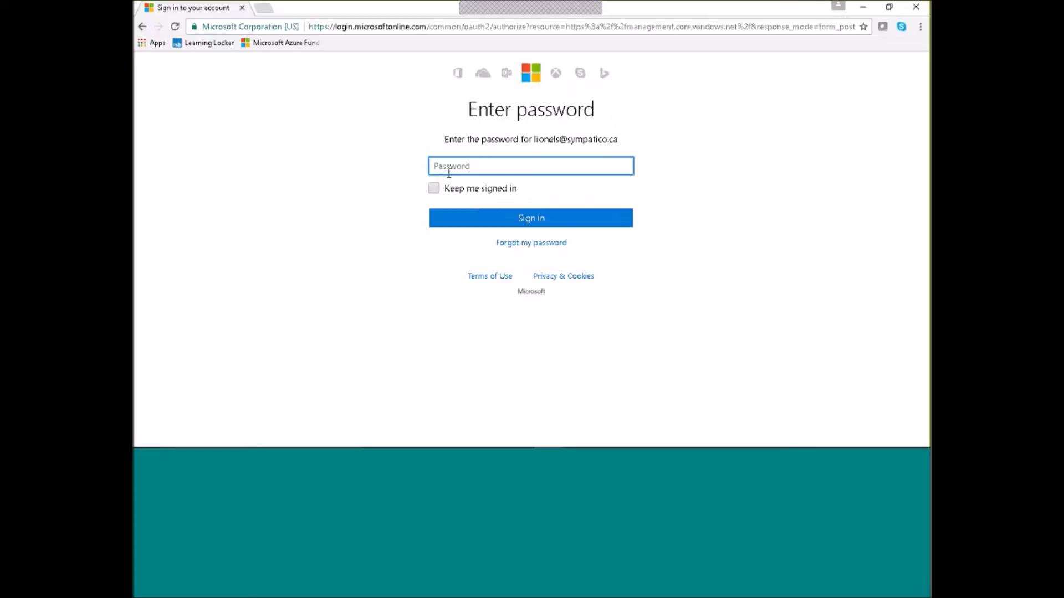
{"action": "type", "text": "••••••••"}
{"action": "left_click", "coordinate": [459, 221]}
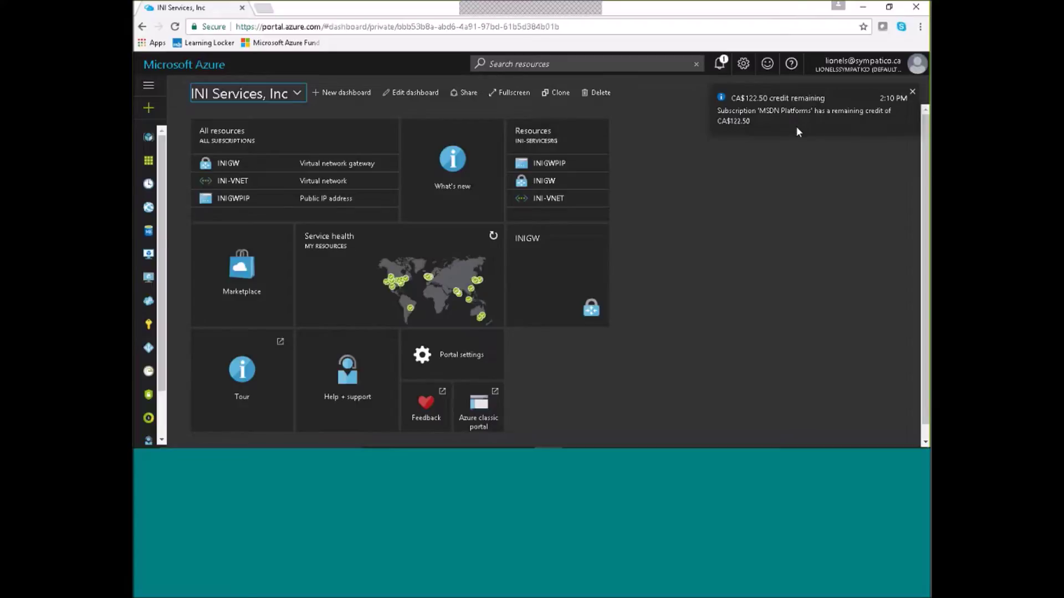
Dismiss the remaining-credit notification and select the All resources tile.
{"action": "left_click", "coordinate": [913, 93]}
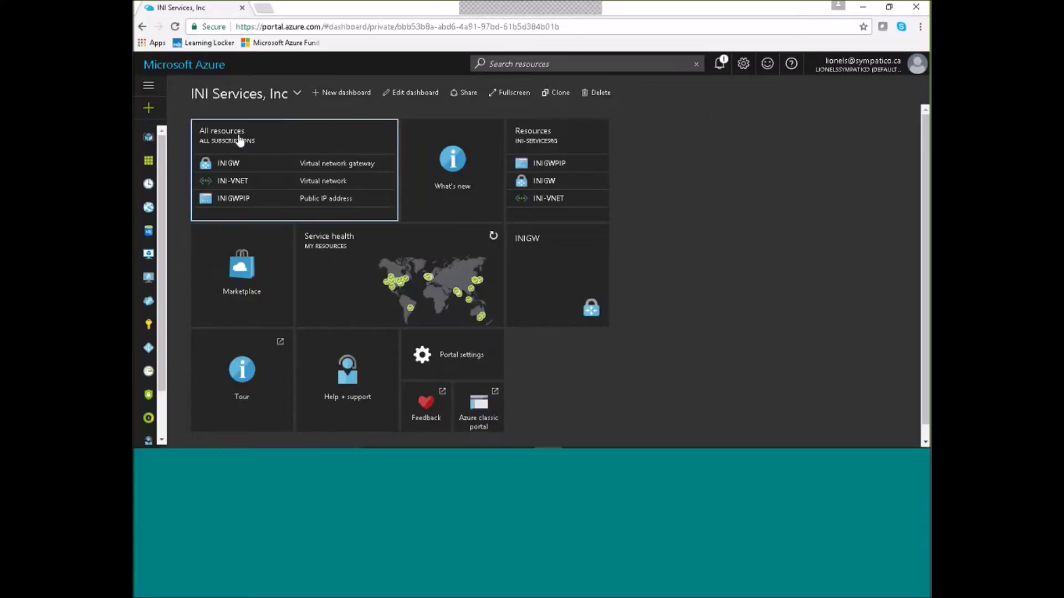
{"action": "mouse_move", "coordinate": [217, 105]}
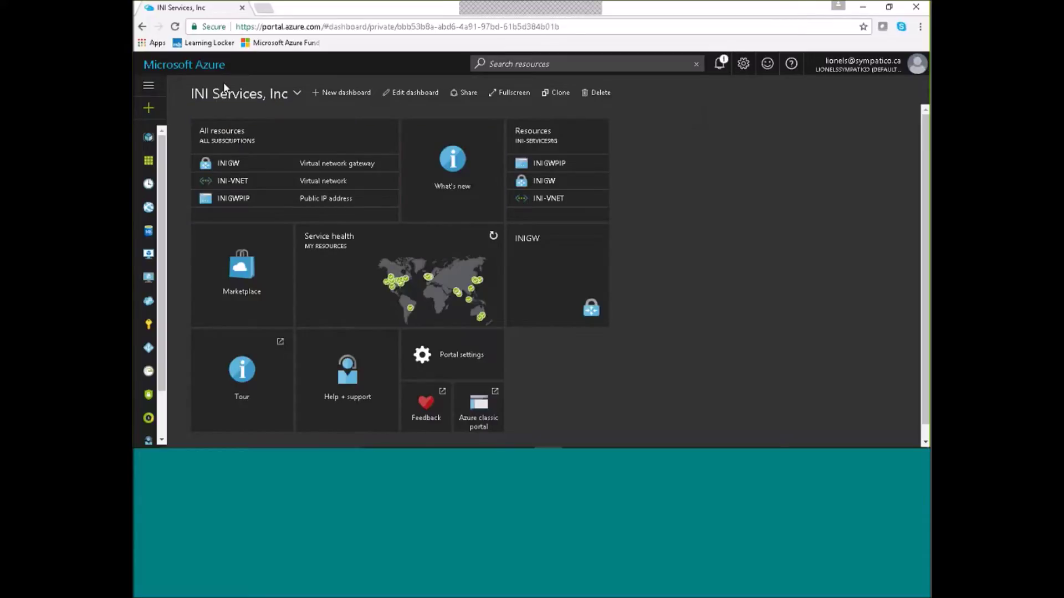
{"action": "left_click", "coordinate": [166, 70]}
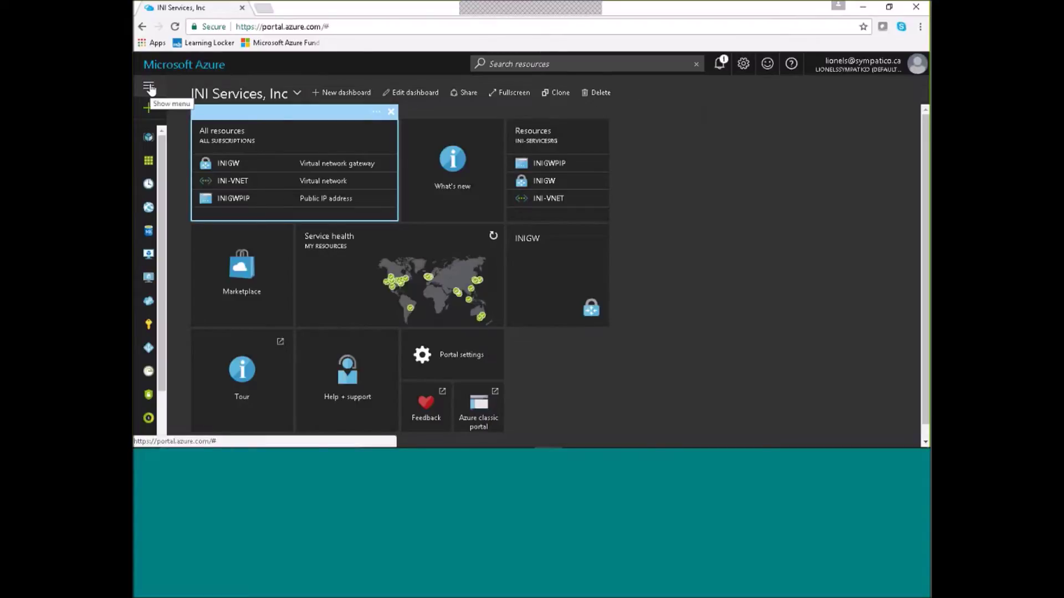
Expand the labelled navigation menu and start a new resource with + New.
{"action": "left_click", "coordinate": [148, 87]}
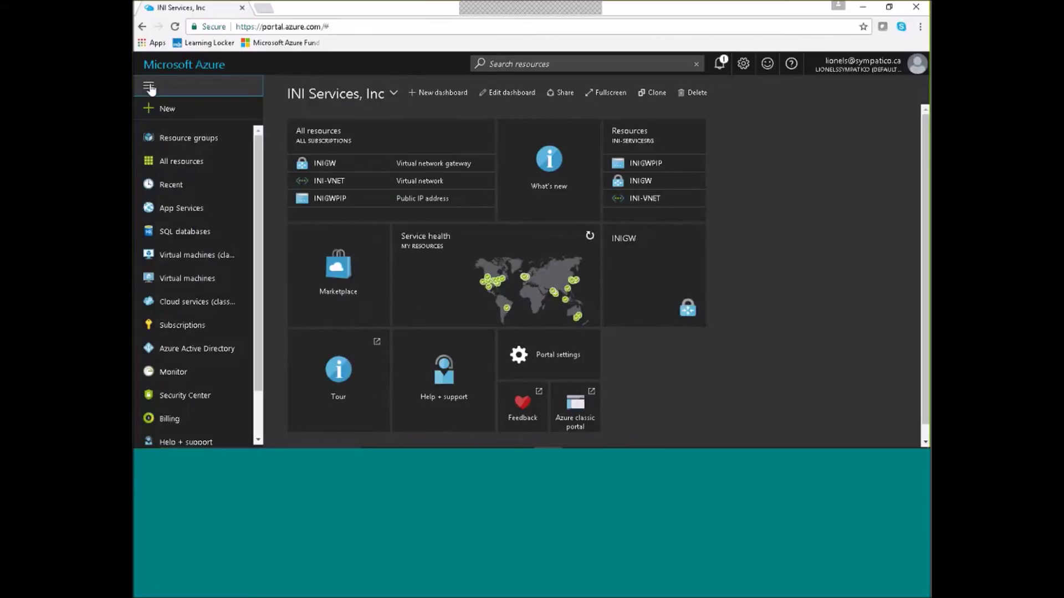
{"action": "left_click", "coordinate": [149, 88]}
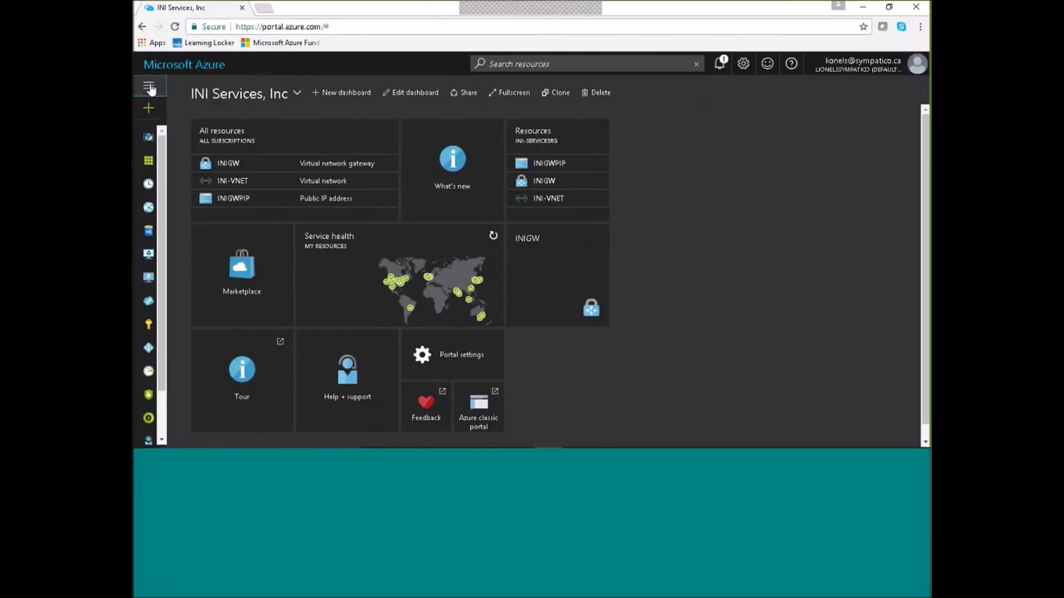
{"action": "left_click", "coordinate": [149, 87]}
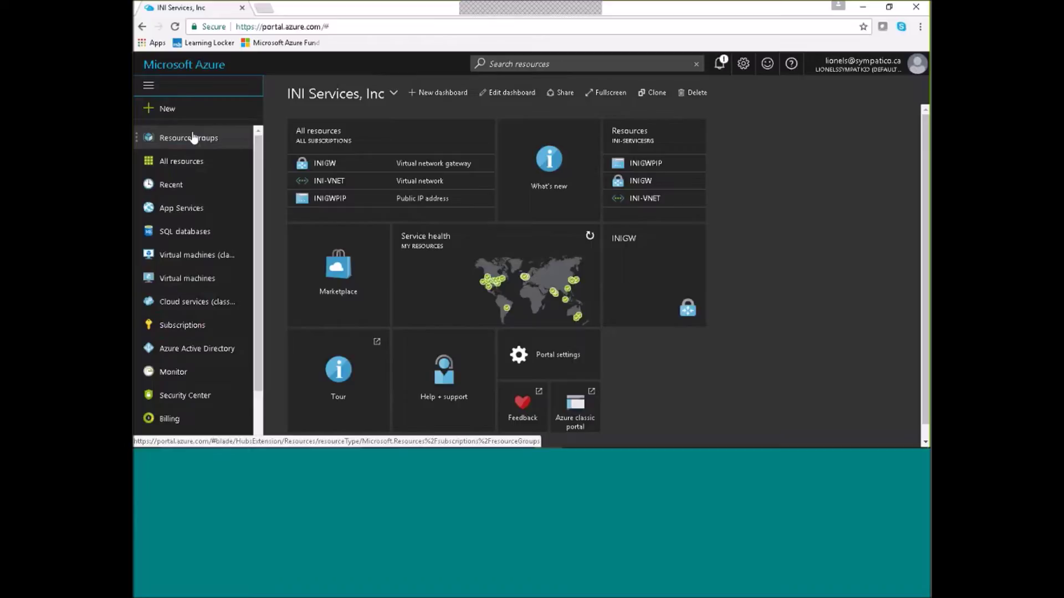
{"action": "left_click", "coordinate": [150, 110]}
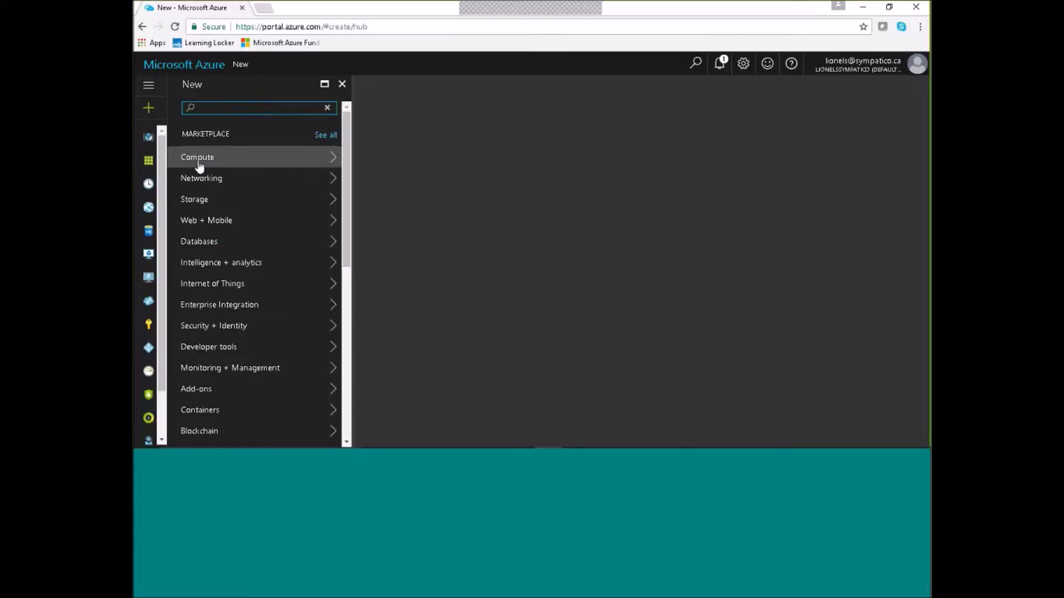
Choose Compute > Windows Server 2016 Datacenter, keep Resource Manager deployment, and start creating it.
{"action": "left_click", "coordinate": [334, 162]}
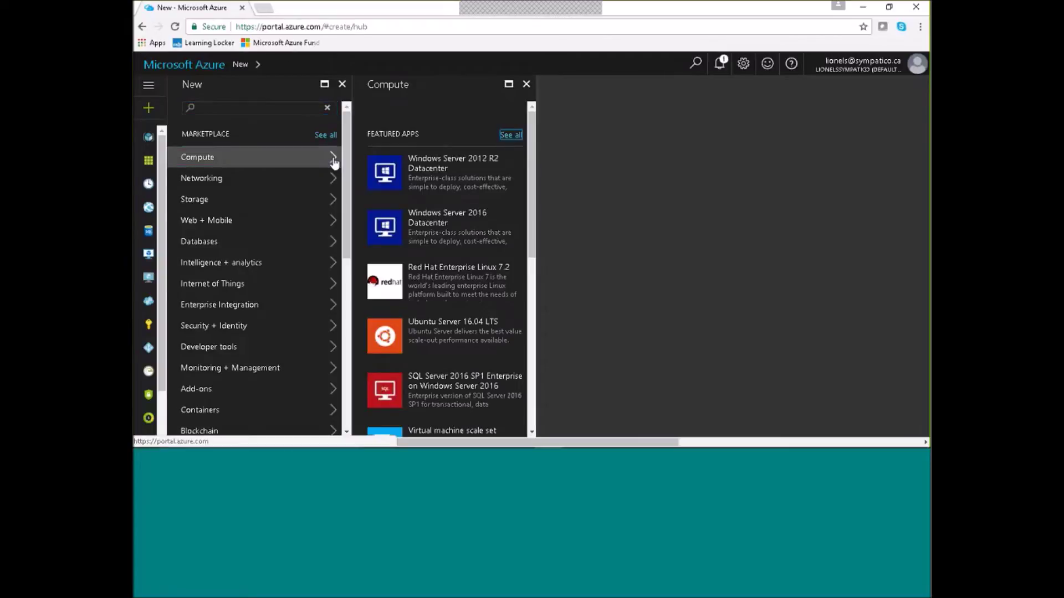
{"action": "left_click", "coordinate": [441, 223]}
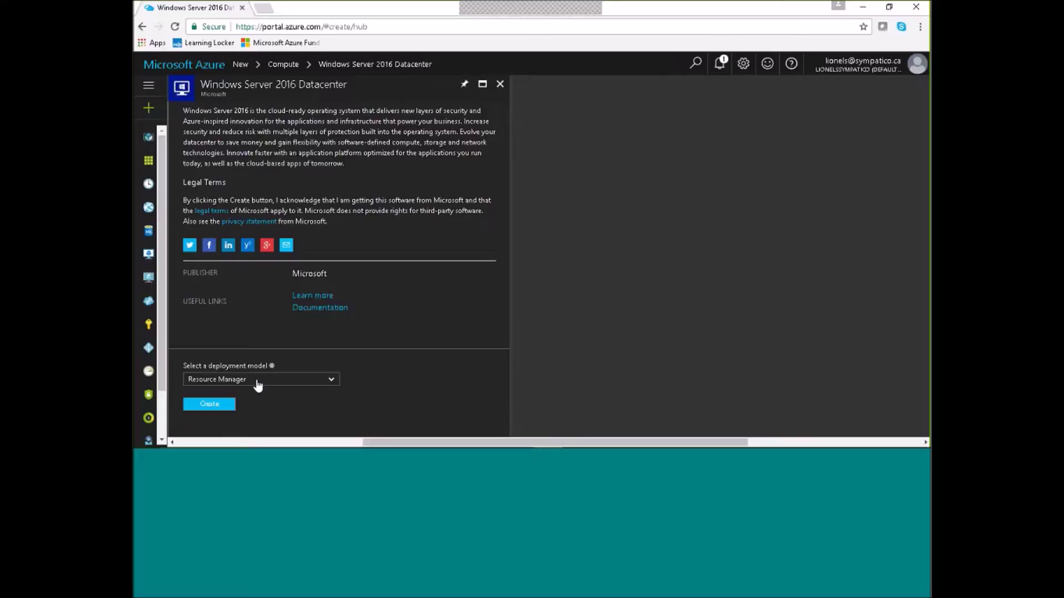
{"action": "left_click", "coordinate": [331, 381]}
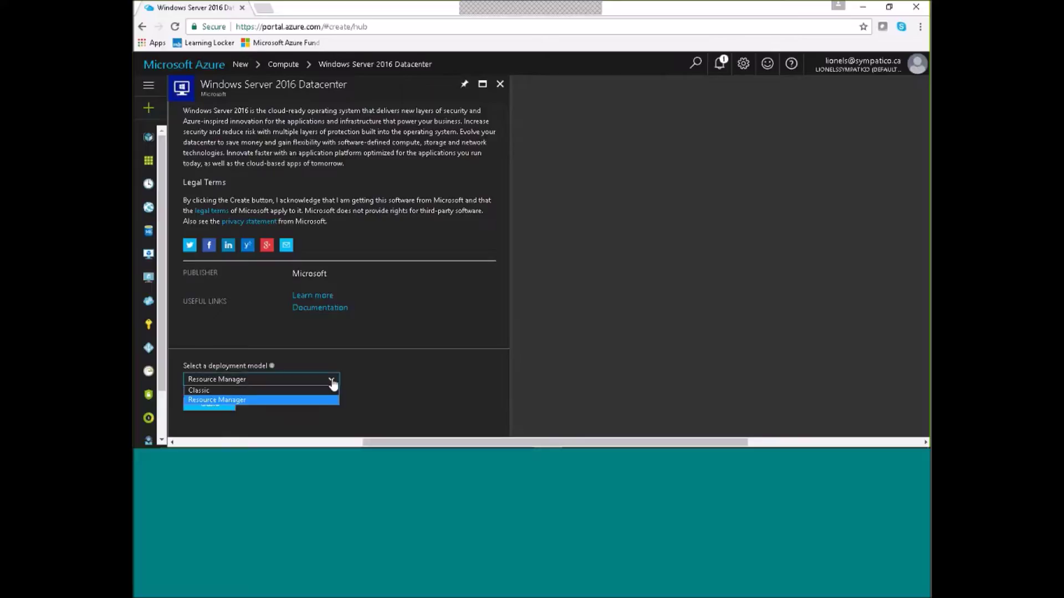
{"action": "left_click", "coordinate": [275, 400]}
{"action": "left_click", "coordinate": [209, 405]}
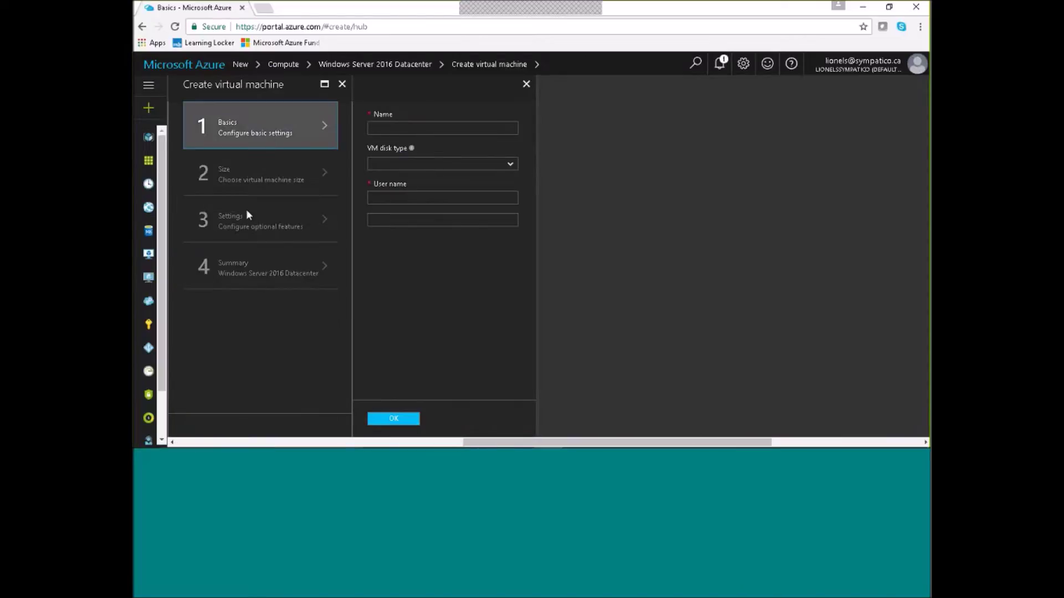
Enter the VM name DeletME and set the VM disk type to HDD.
{"action": "left_click", "coordinate": [381, 129]}
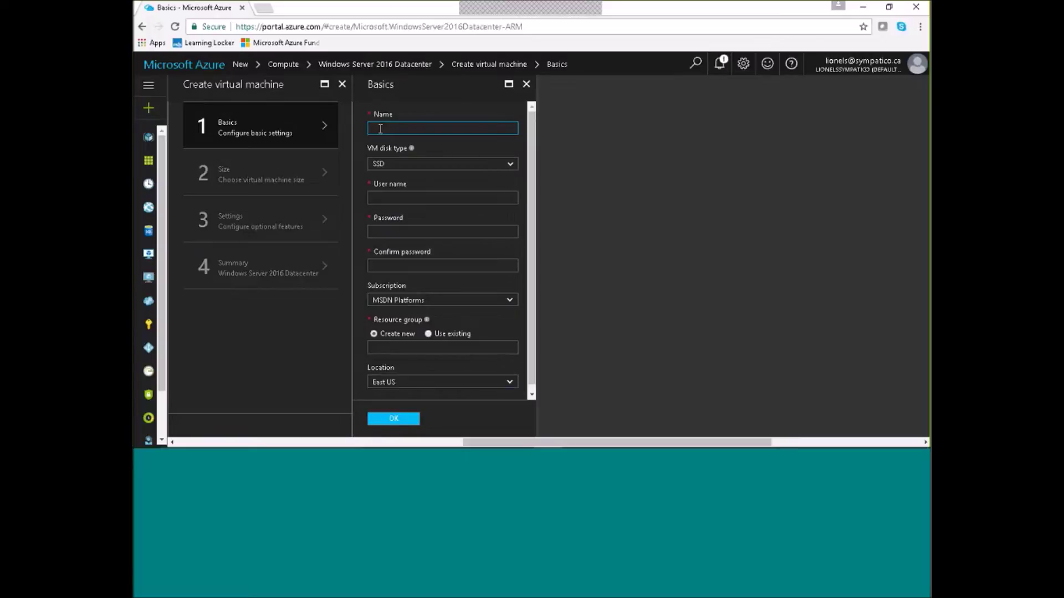
{"action": "type", "text": "Dewey"}
{"action": "key", "text": "BackSpace"}
{"action": "key", "text": "BackSpace"}
{"action": "type", "text": "letME"}
{"action": "left_click", "coordinate": [510, 166]}
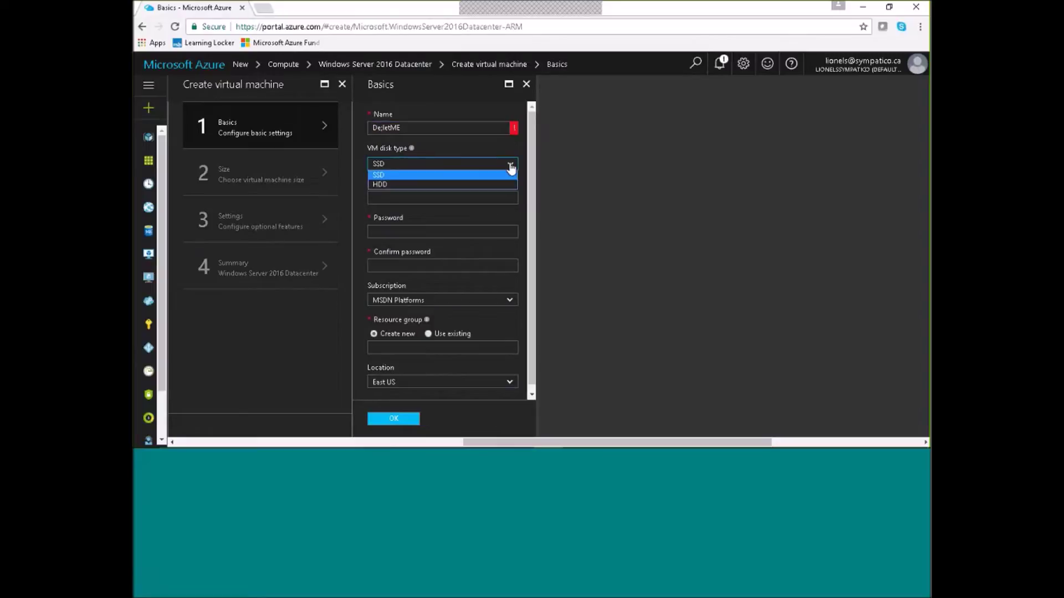
{"action": "left_click", "coordinate": [418, 185]}
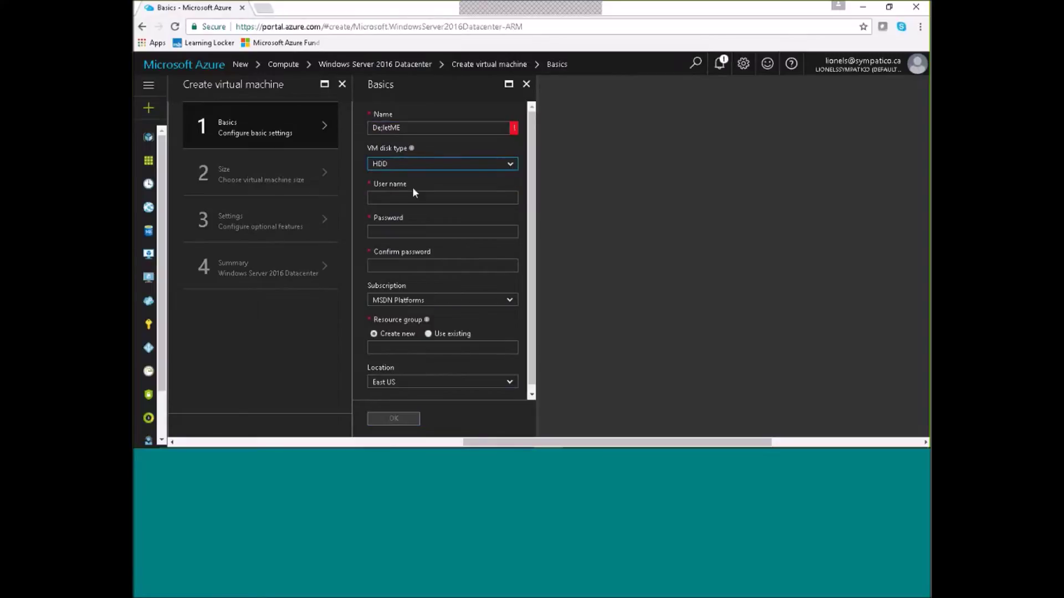
Set admin user name Student and enter and confirm the account password.
{"action": "left_click", "coordinate": [397, 197]}
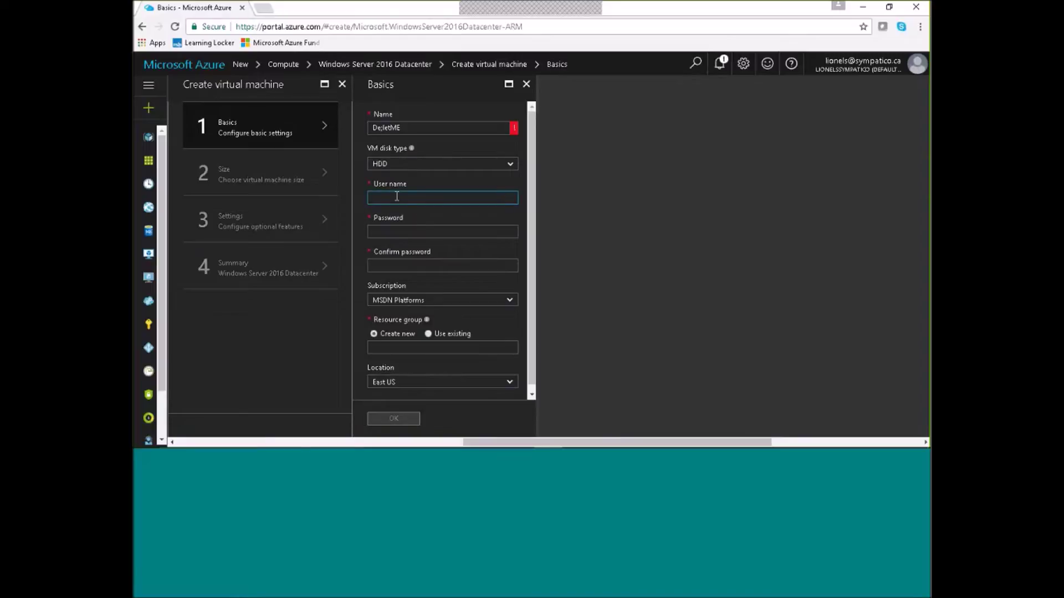
{"action": "type", "text": "Student"}
{"action": "left_click", "coordinate": [389, 227]}
{"action": "type", "text": "**********"}
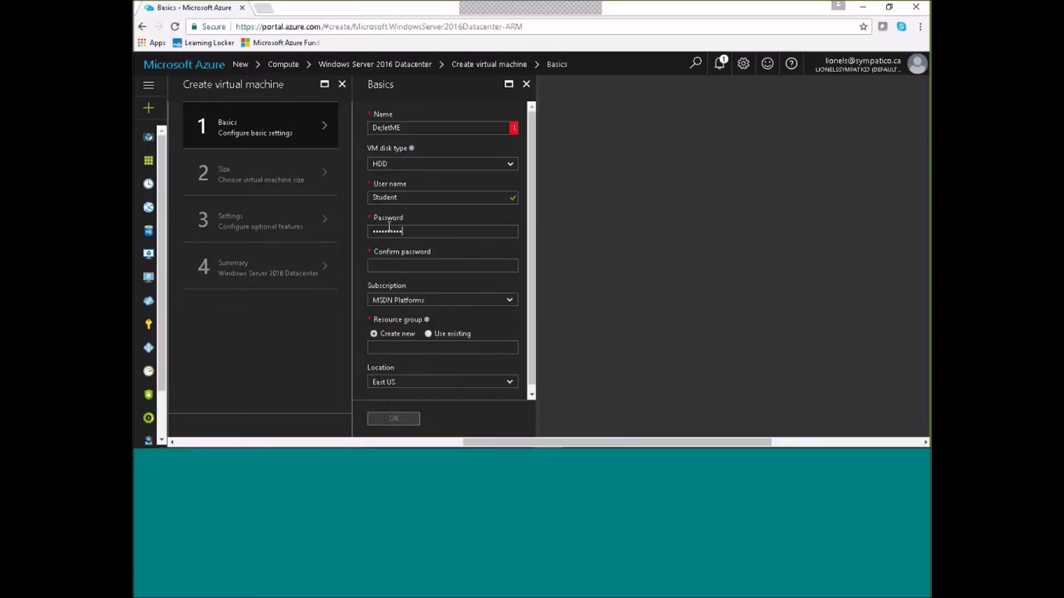
{"action": "type", "text": "**"}
{"action": "left_click", "coordinate": [384, 267]}
{"action": "type", "text": "*************"}
Create new resource group DeleteMERG and check the location list, leaving East US.
{"action": "left_click", "coordinate": [383, 348]}
{"action": "type", "text": "DeleteMERG"}
{"action": "left_click", "coordinate": [509, 383]}
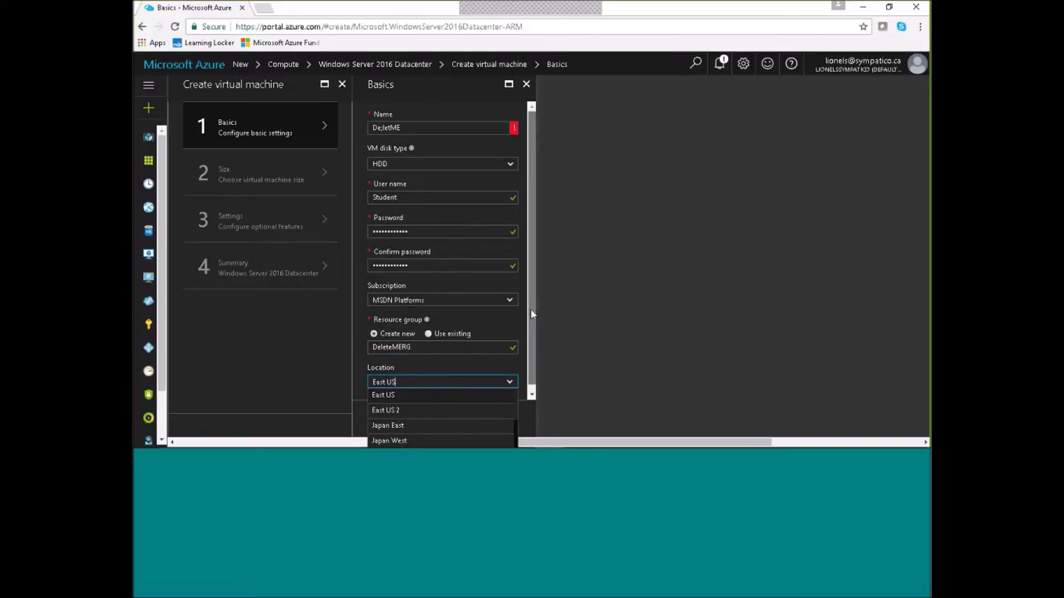
{"action": "left_click", "coordinate": [510, 383]}
Change the location to Canada Central.
{"action": "left_click", "coordinate": [510, 377]}
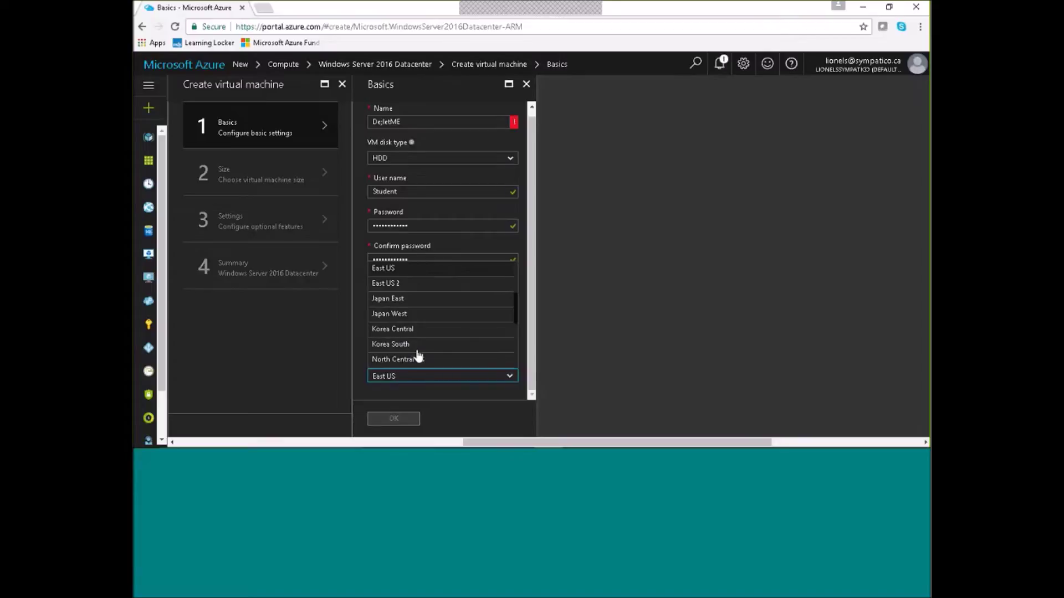
{"action": "scroll", "coordinate": [419, 356], "scroll_direction": "down", "scroll_amount": 2}
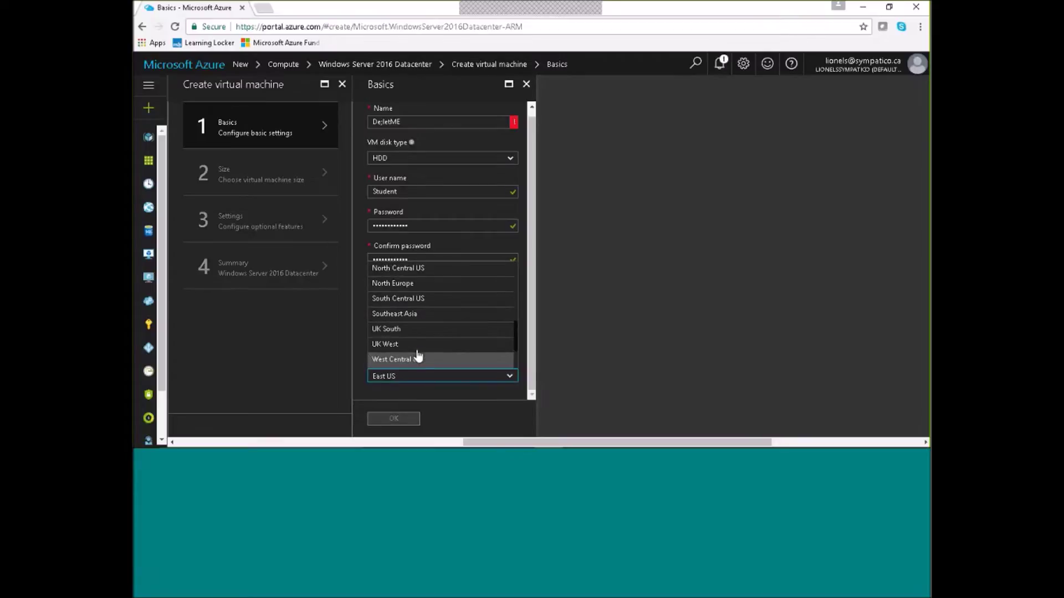
{"action": "scroll", "coordinate": [418, 356], "scroll_direction": "down", "scroll_amount": 2}
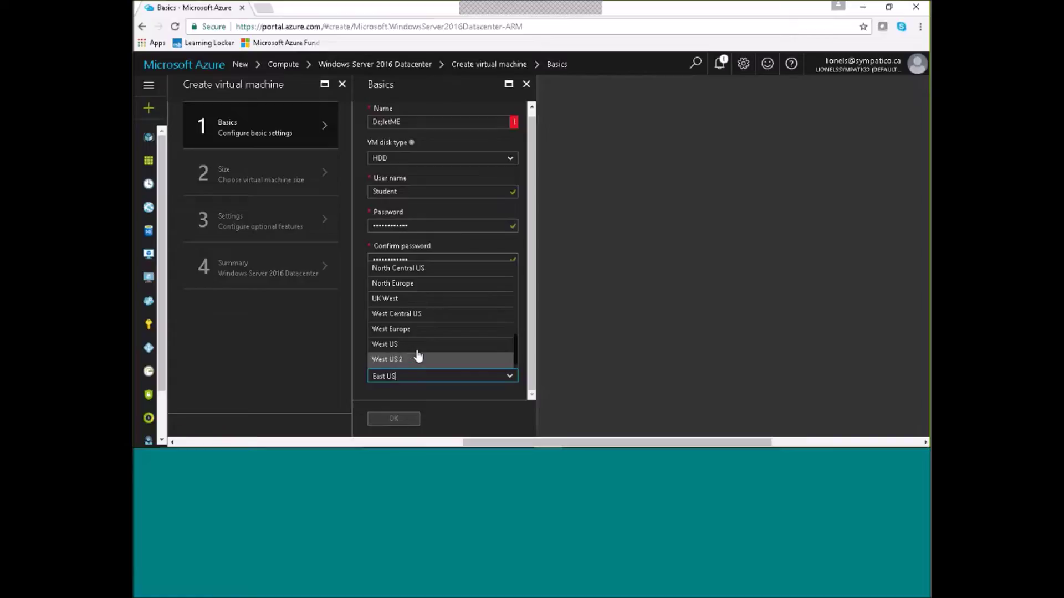
{"action": "scroll", "coordinate": [418, 356], "scroll_direction": "up", "scroll_amount": 3}
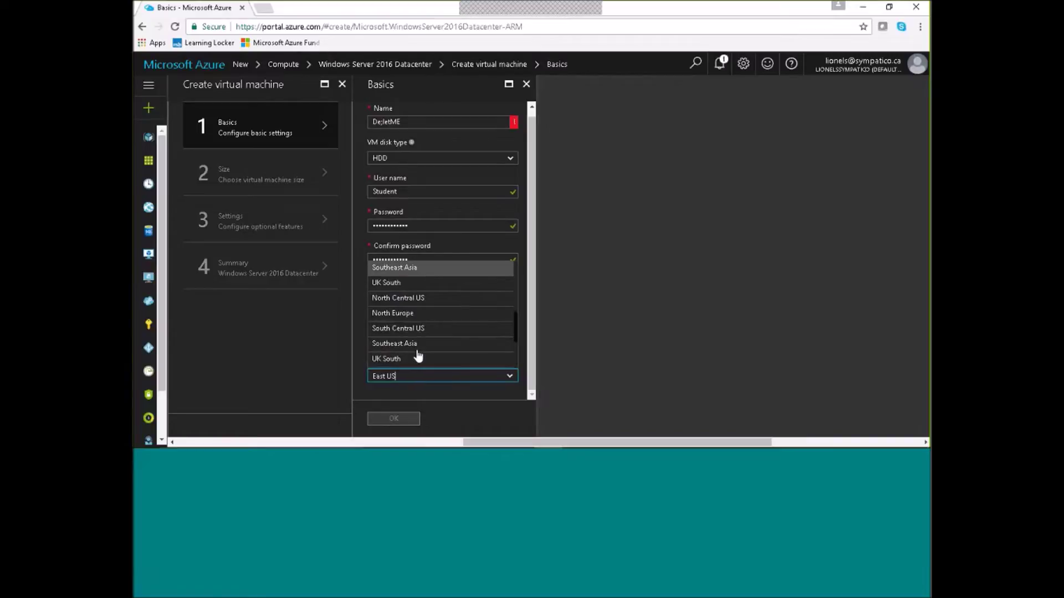
{"action": "scroll", "coordinate": [419, 357], "scroll_direction": "up", "scroll_amount": 3}
{"action": "scroll", "coordinate": [418, 356], "scroll_direction": "up", "scroll_amount": 2}
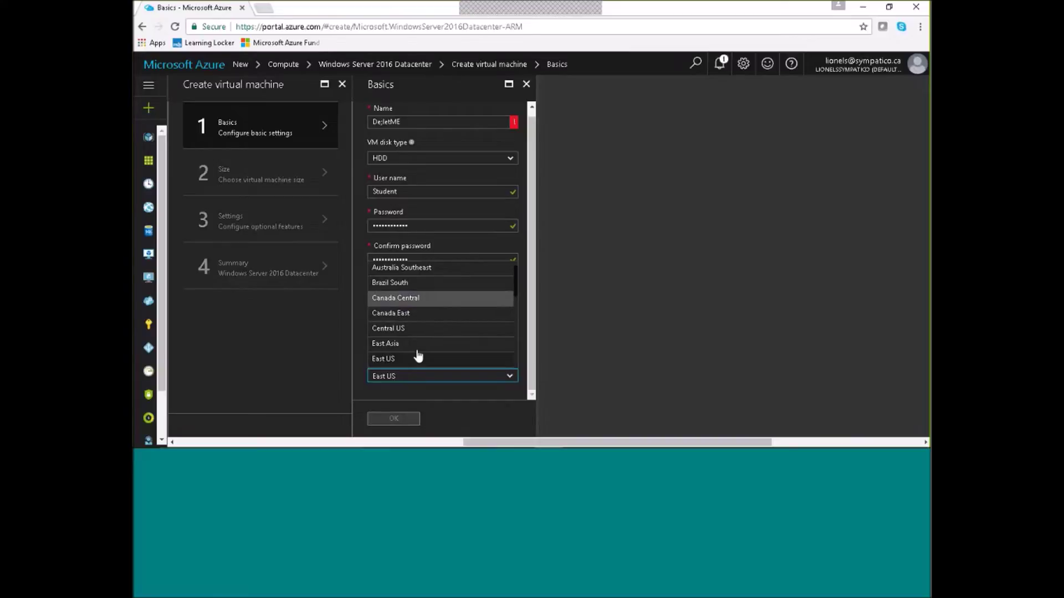
{"action": "key", "text": "Return"}
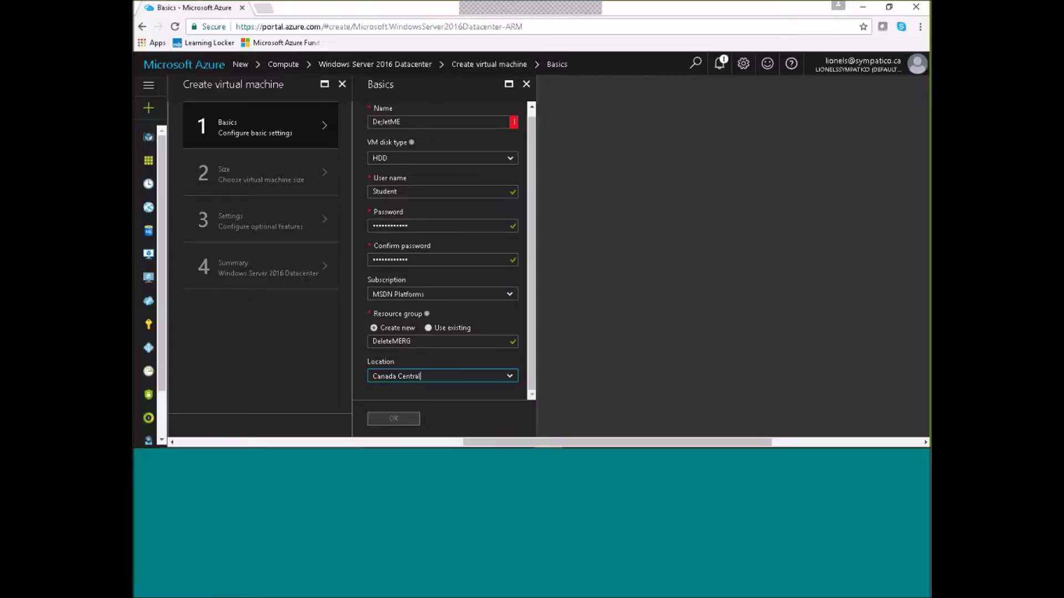
Correct the VM name to DeletME, keep HDD disk type, and submit the basics.
{"action": "left_click", "coordinate": [384, 122]}
{"action": "key", "text": "BackSpace"}
{"action": "type", "text": "l"}
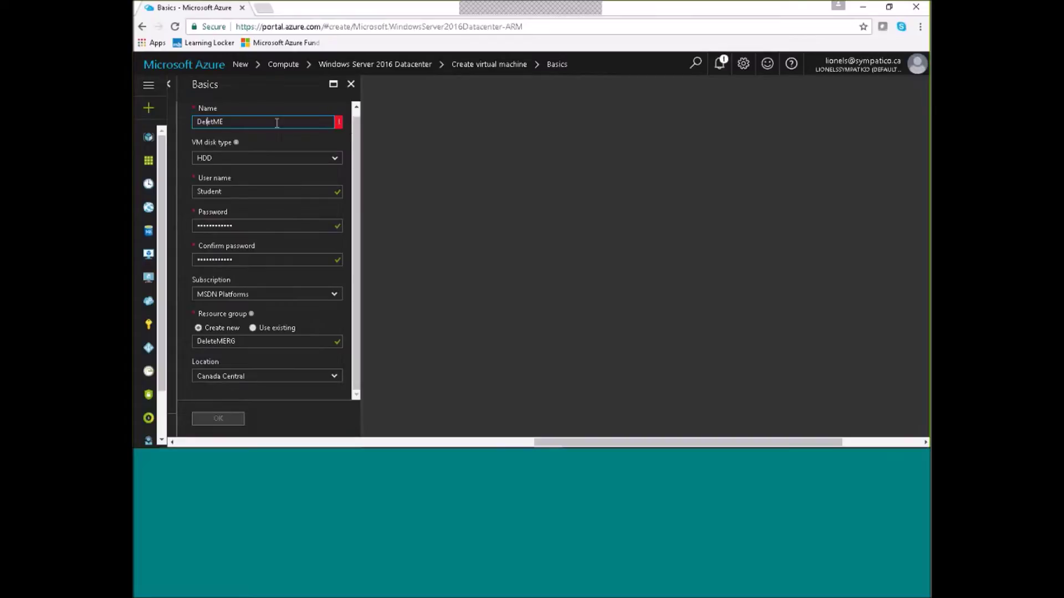
{"action": "left_click", "coordinate": [273, 159]}
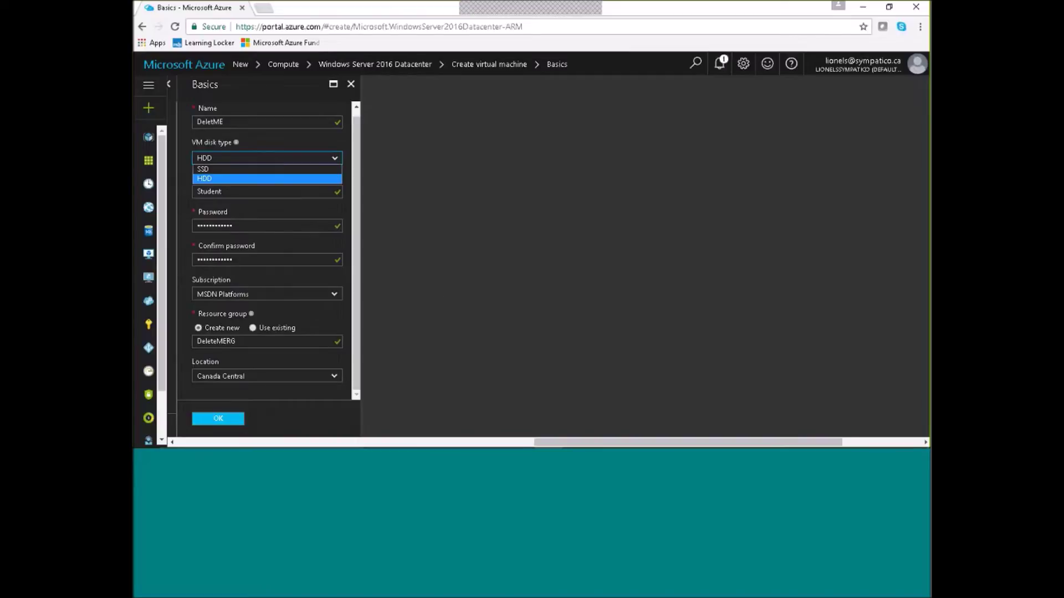
{"action": "left_click", "coordinate": [267, 179]}
{"action": "left_click", "coordinate": [222, 420]}
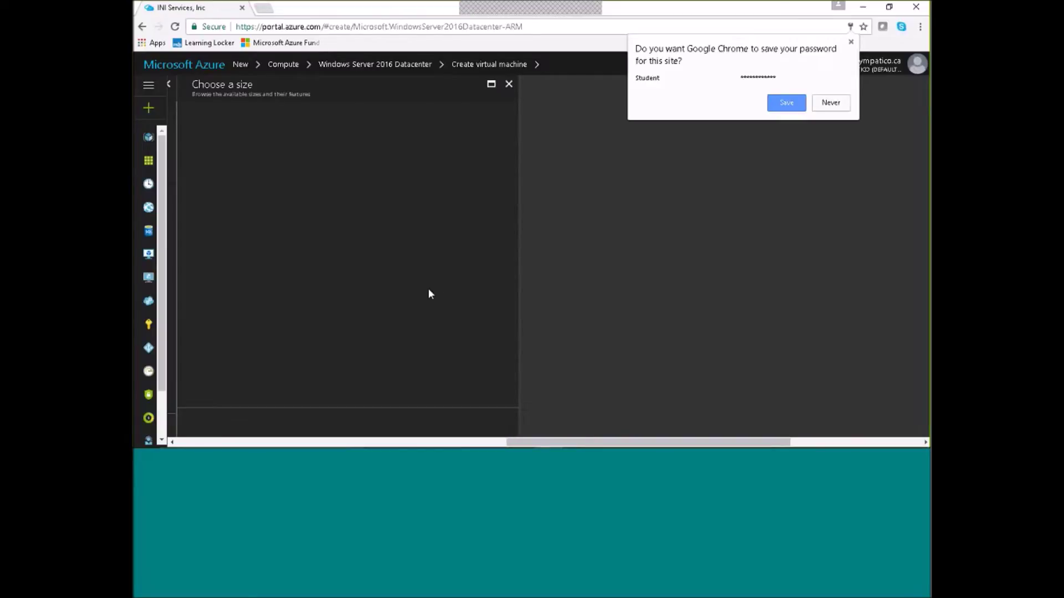
Decline the browser password prompt, then pick the recommended D1_V2 Standard size.
{"action": "left_click", "coordinate": [838, 103]}
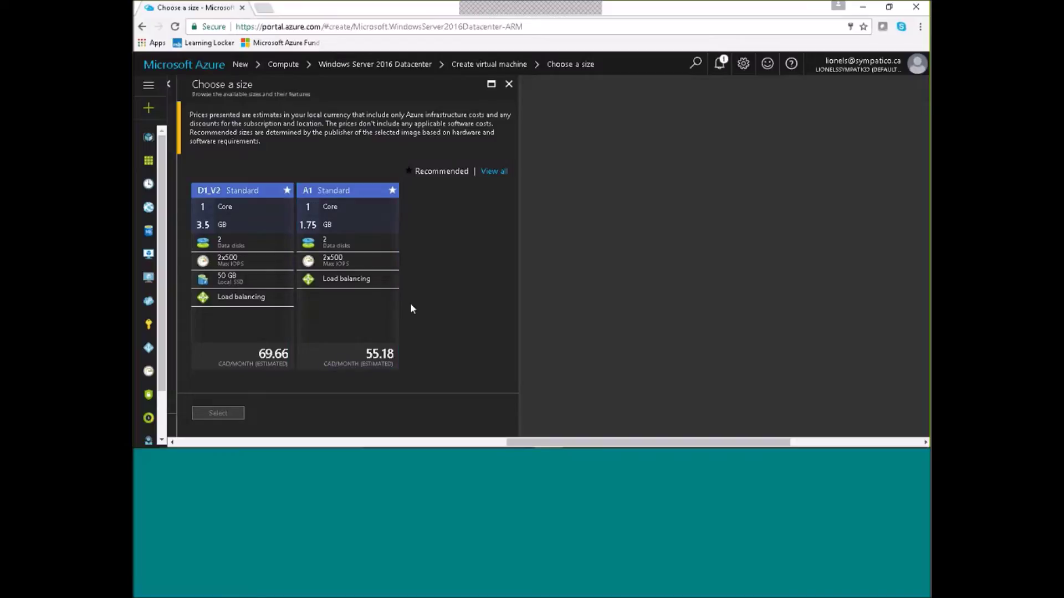
{"action": "left_click", "coordinate": [495, 172]}
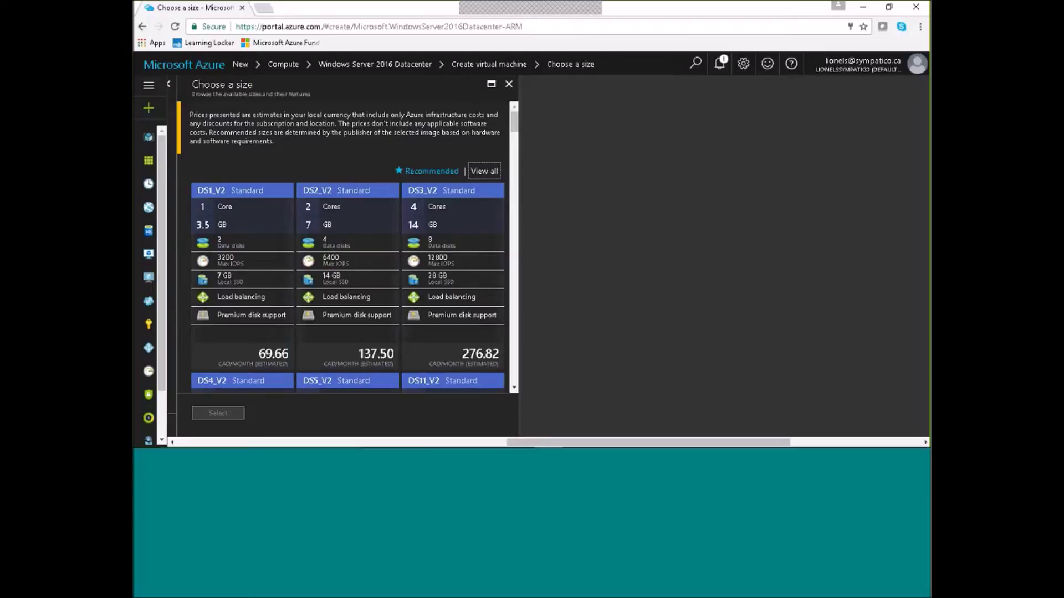
{"action": "left_click_drag", "start_coordinate": [514, 124], "coordinate": [515, 323]}
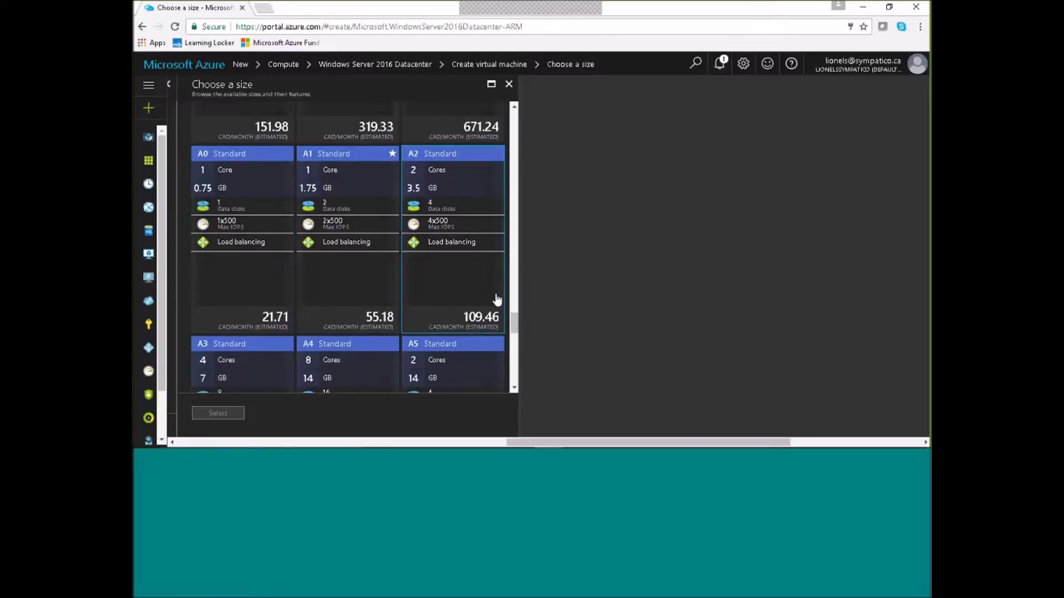
{"action": "left_click_drag", "start_coordinate": [515, 319], "coordinate": [514, 126]}
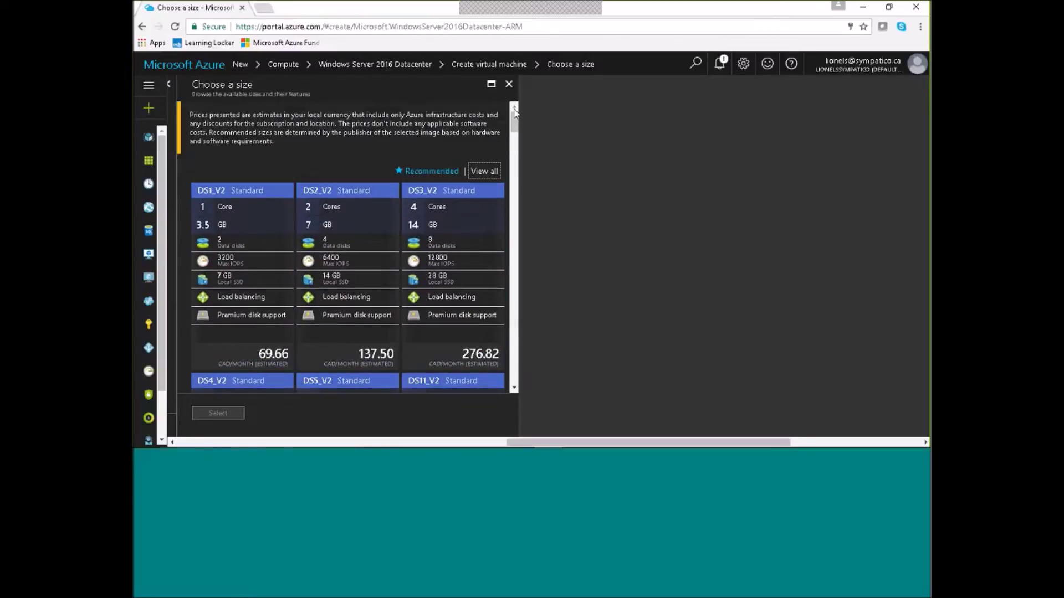
{"action": "left_click", "coordinate": [434, 167]}
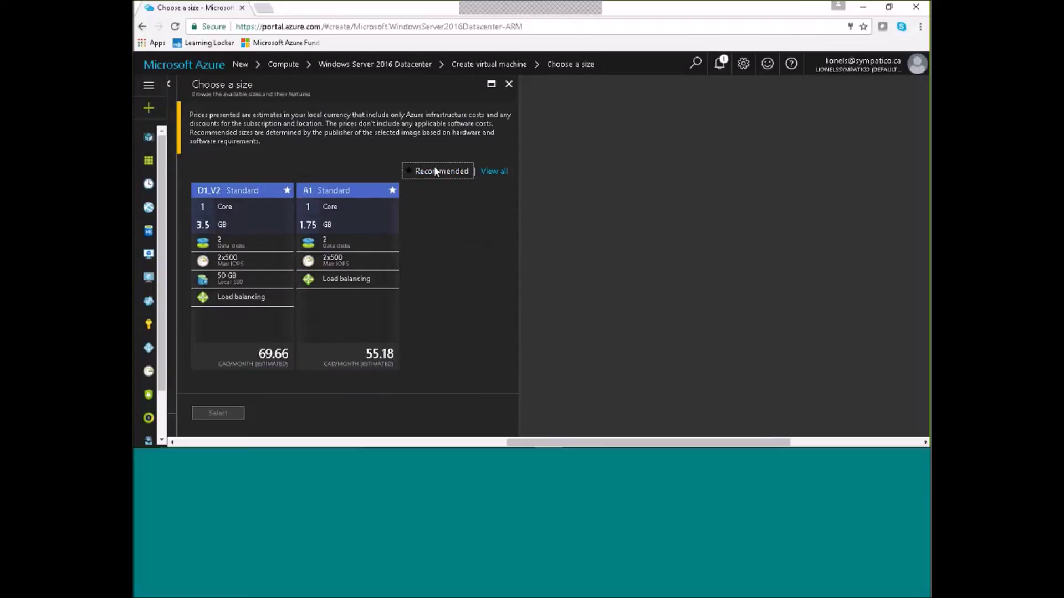
{"action": "left_click", "coordinate": [244, 244]}
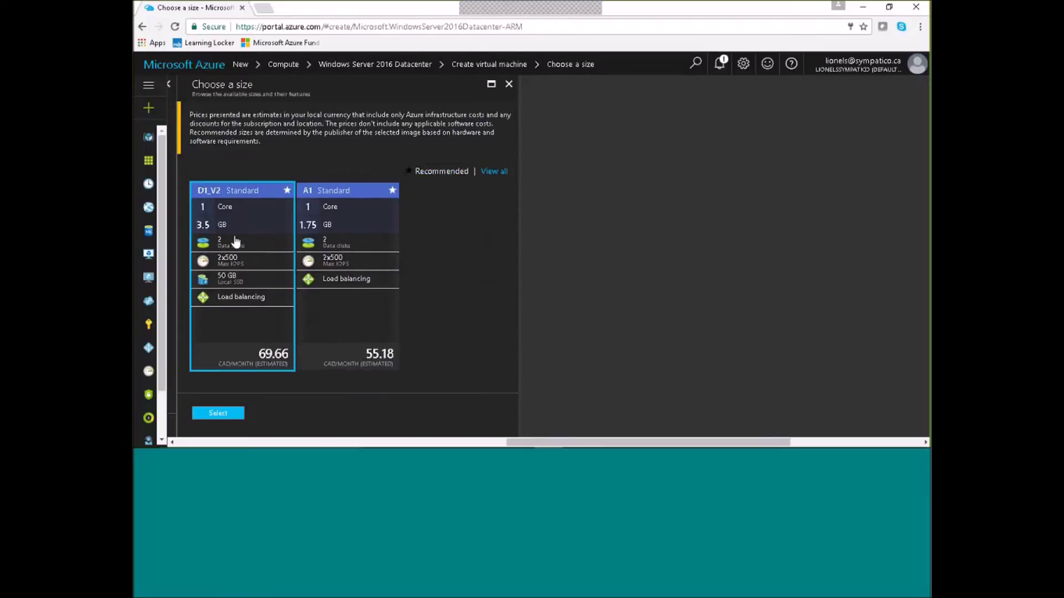
{"action": "left_click", "coordinate": [226, 417]}
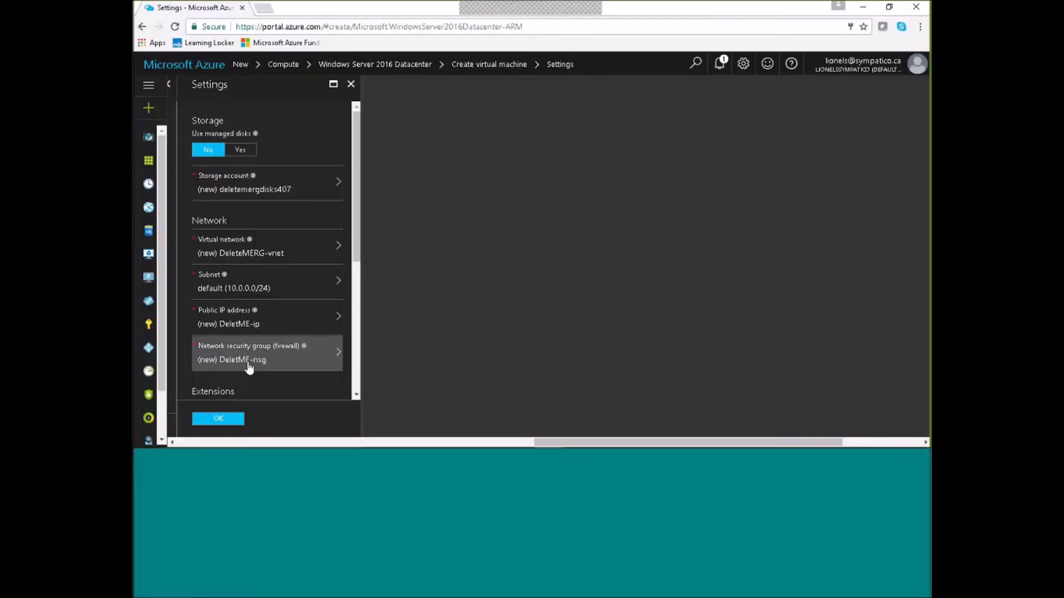
In the Monitoring section of Settings, switch Boot diagnostics to Disabled.
{"action": "left_click_drag", "start_coordinate": [357, 248], "coordinate": [342, 377]}
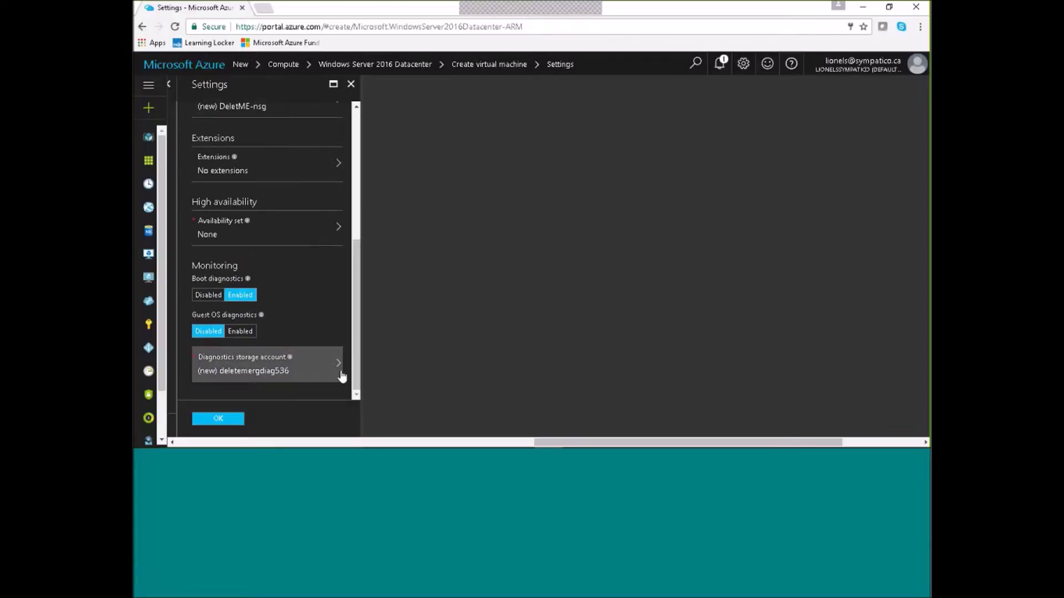
{"action": "left_click", "coordinate": [219, 295]}
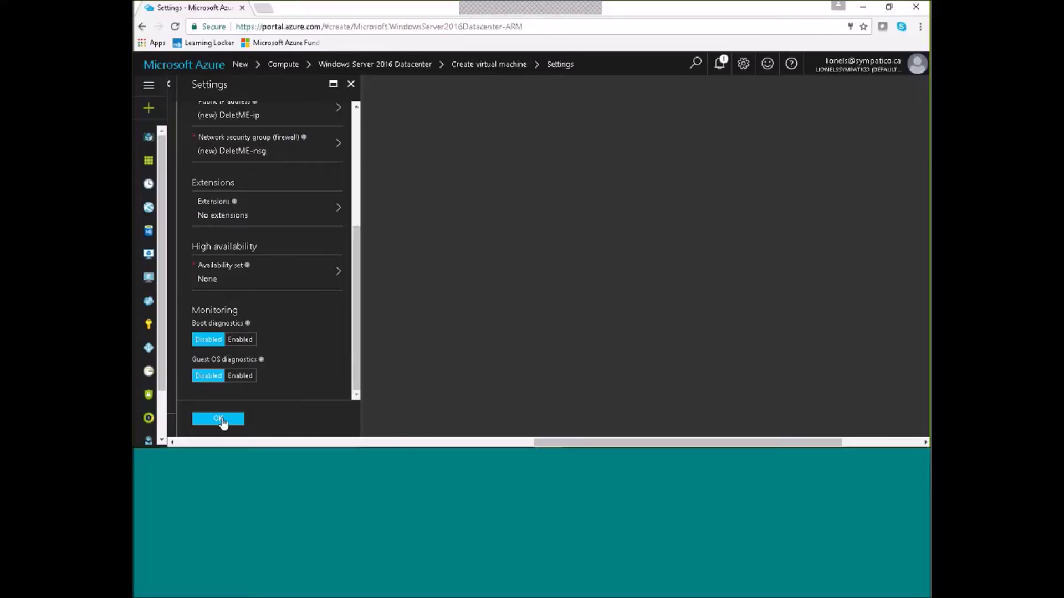
Discard the Settings and VM draft, then close the Windows Server, Compute and New blades.
{"action": "left_click", "coordinate": [352, 86]}
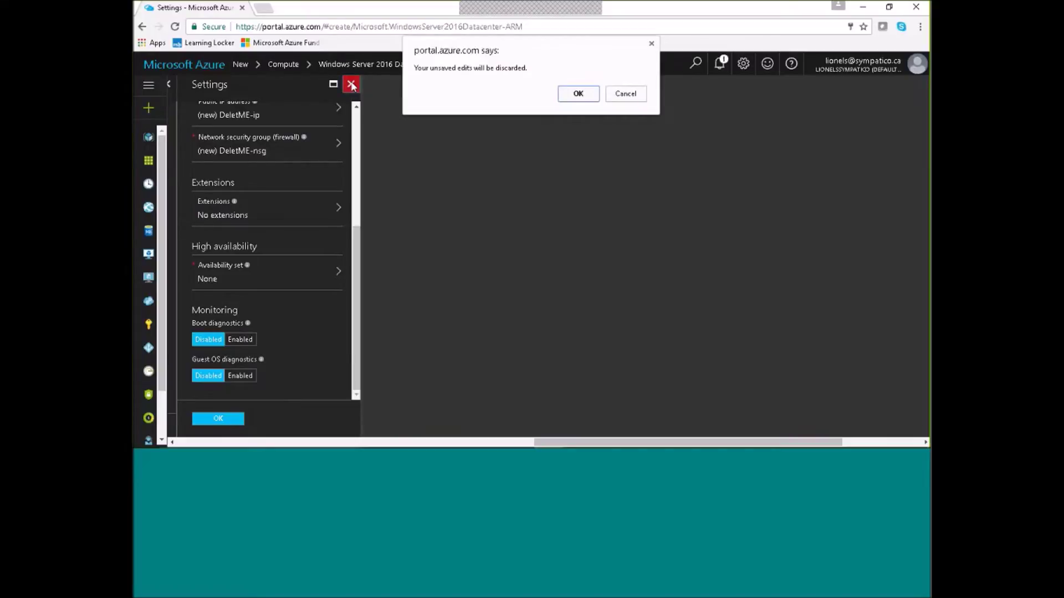
{"action": "left_click", "coordinate": [576, 95]}
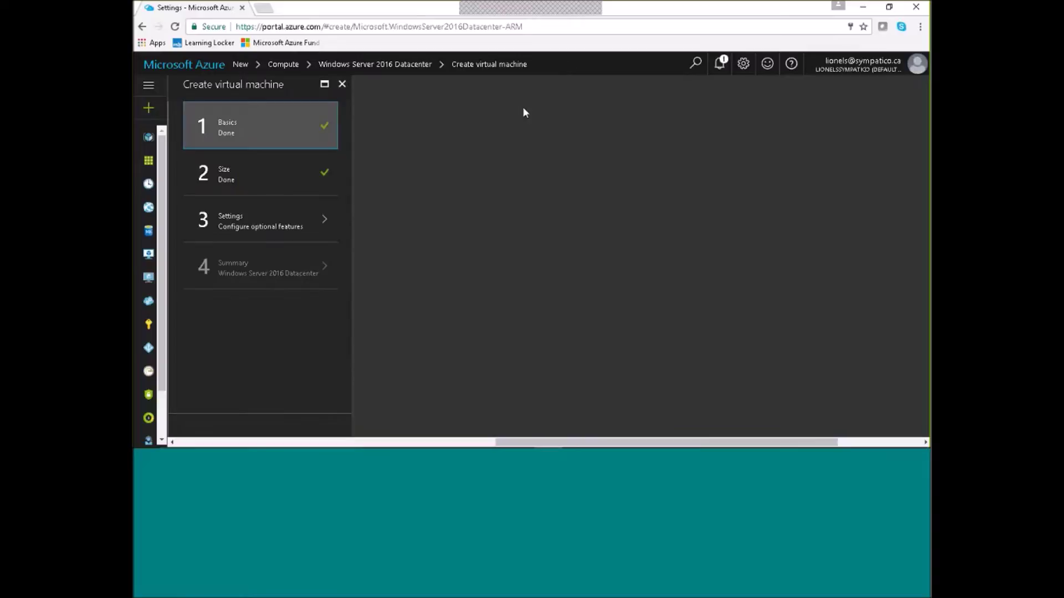
{"action": "left_click", "coordinate": [342, 84]}
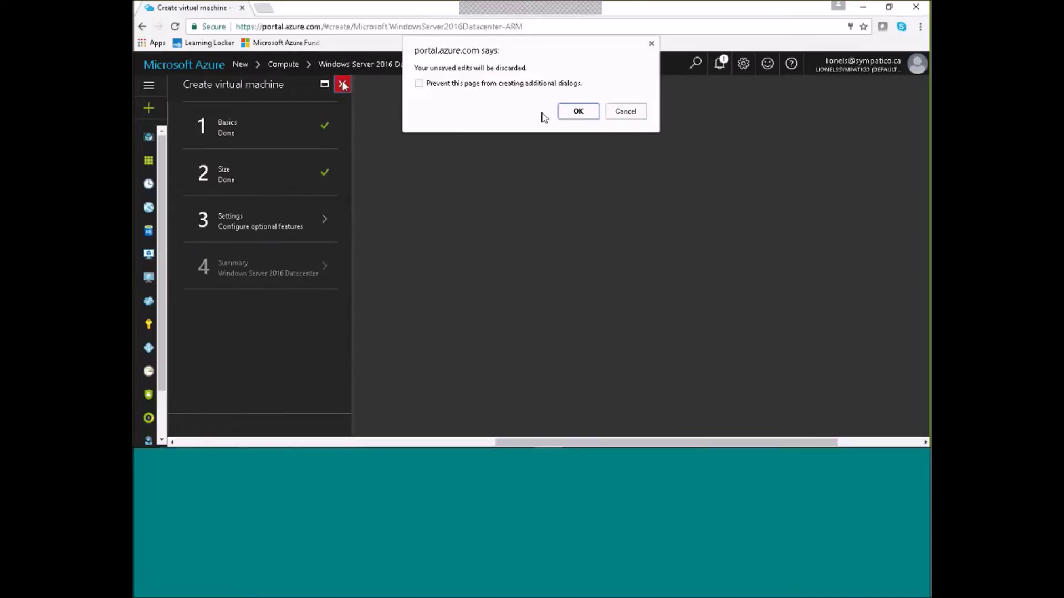
{"action": "left_click", "coordinate": [578, 113]}
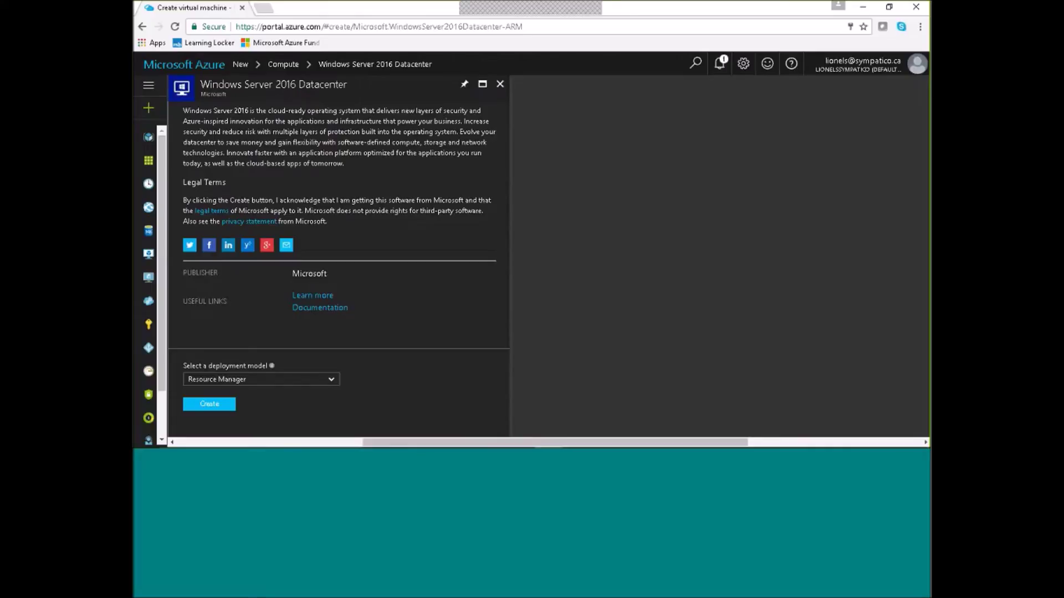
{"action": "left_click", "coordinate": [500, 85]}
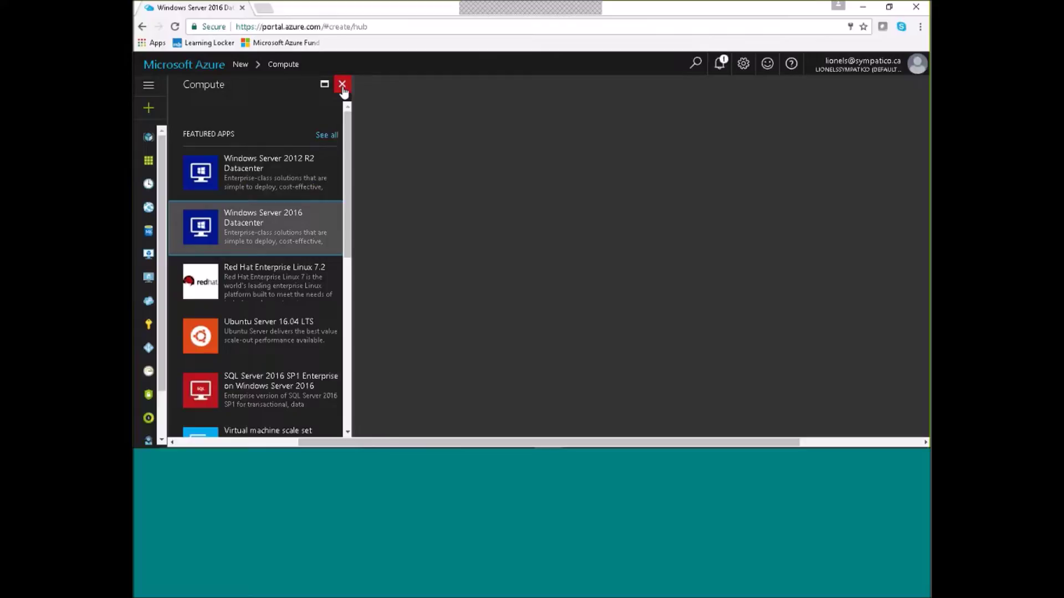
{"action": "left_click", "coordinate": [342, 84]}
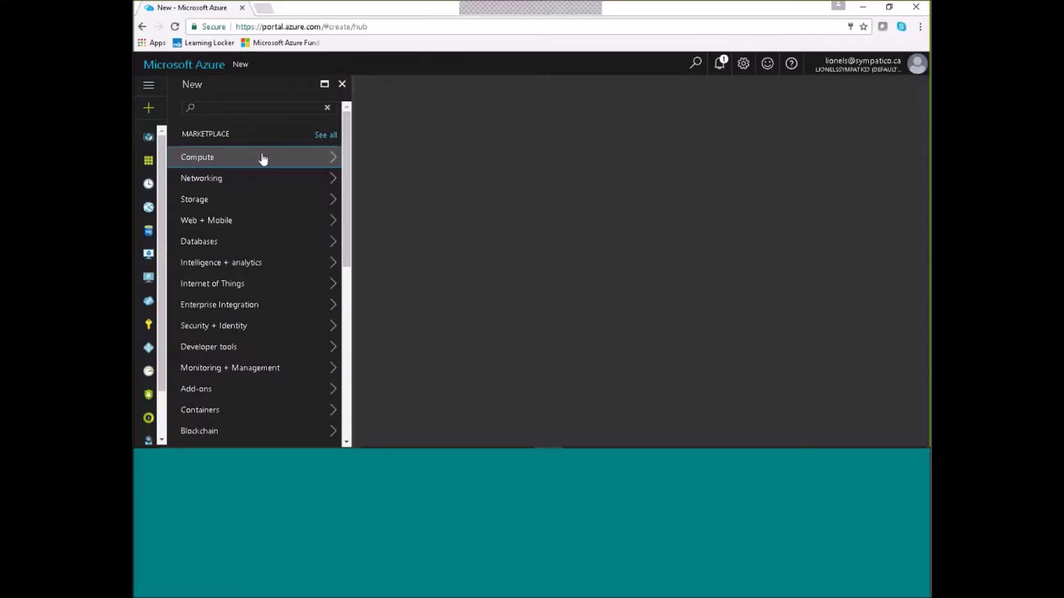
{"action": "left_click", "coordinate": [342, 84]}
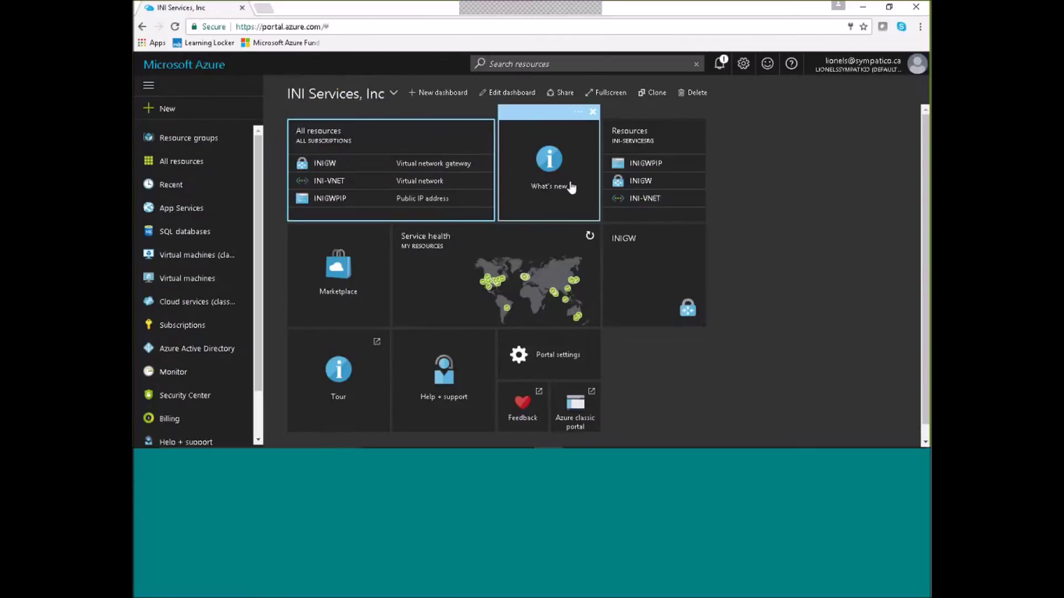
Open Resource groups, cancel a new group, return to the dashboard, and reopen Resource groups.
{"action": "left_click", "coordinate": [198, 137]}
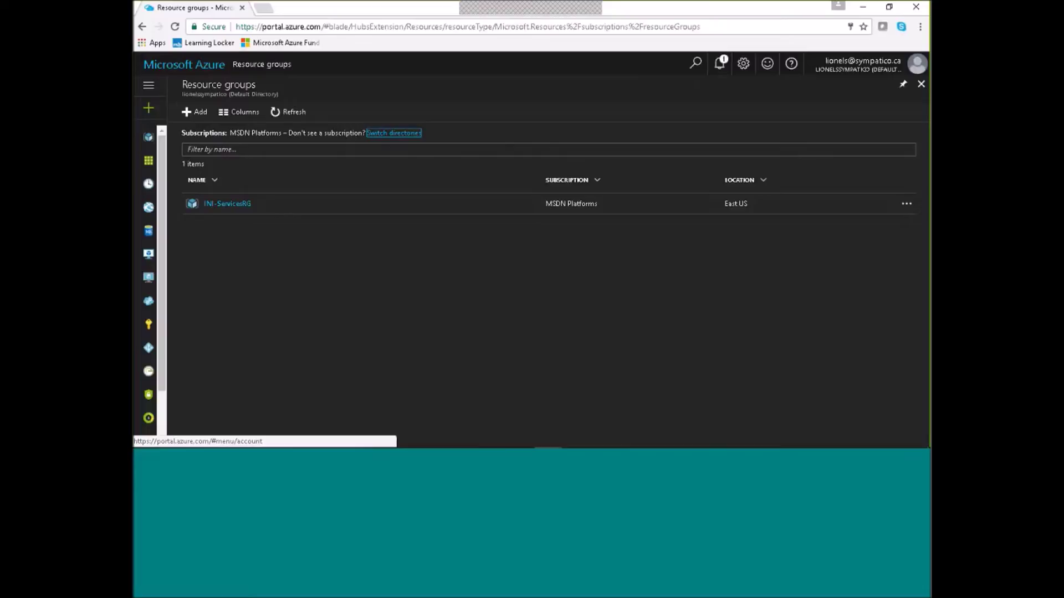
{"action": "left_click", "coordinate": [200, 114]}
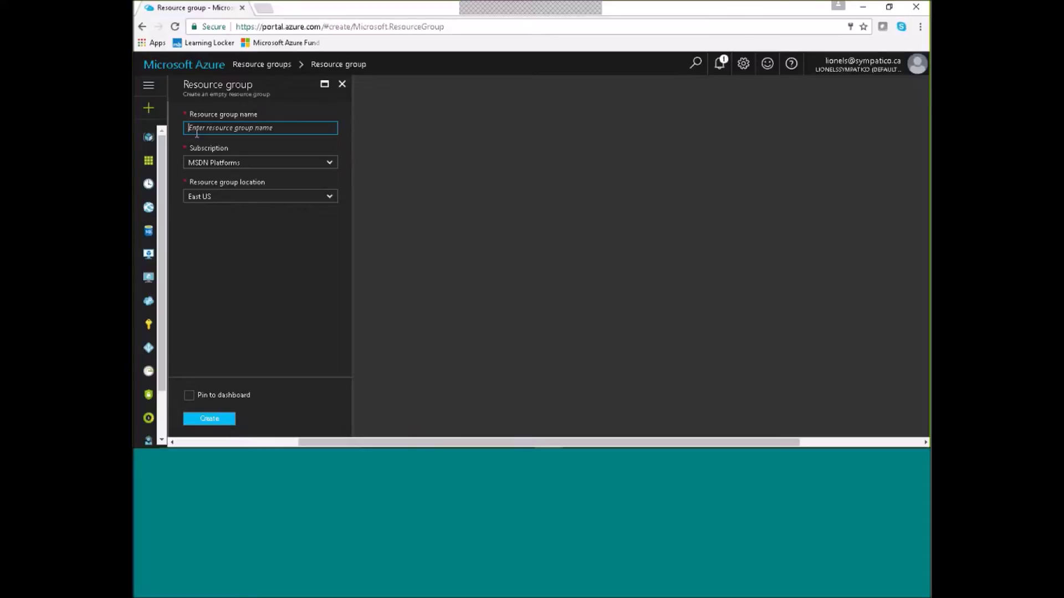
{"action": "left_click", "coordinate": [342, 86]}
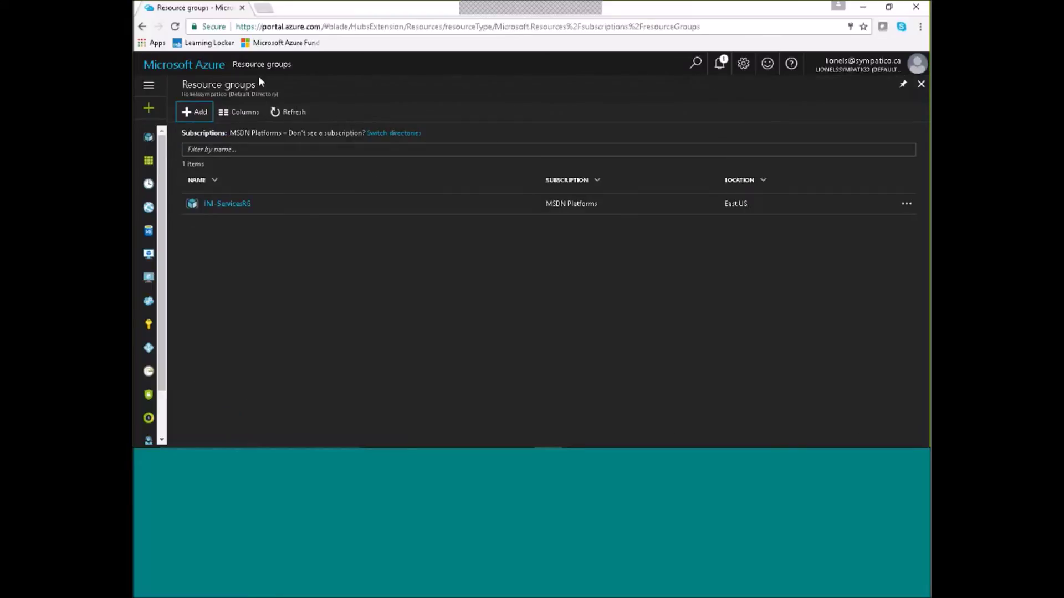
{"action": "left_click", "coordinate": [181, 66]}
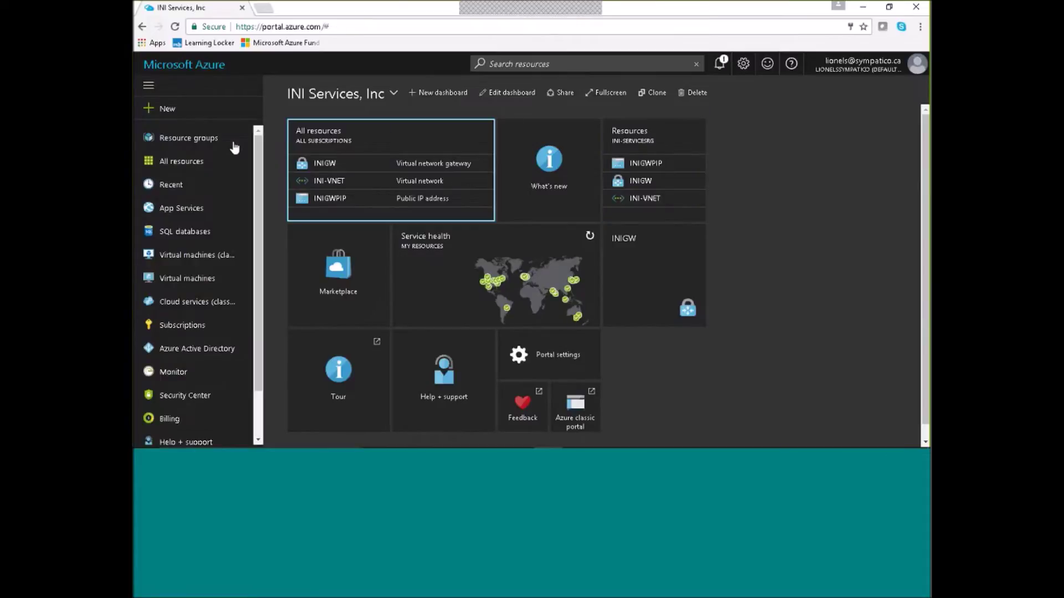
{"action": "left_click", "coordinate": [206, 141]}
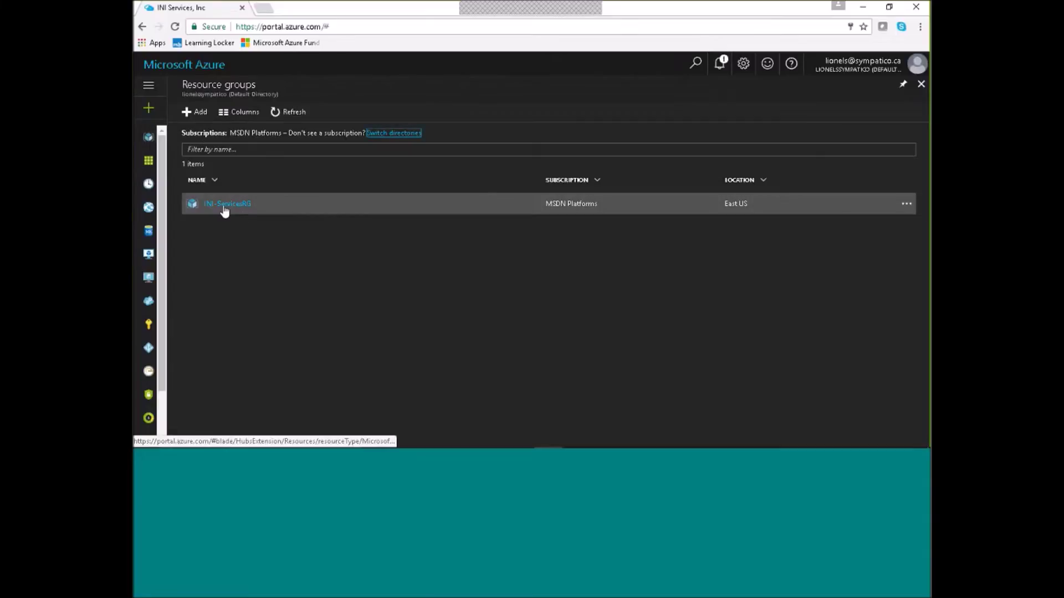
Open INI-ServicesRG, choose Add, and type 'virtua' into the marketplace search.
{"action": "left_click", "coordinate": [224, 206]}
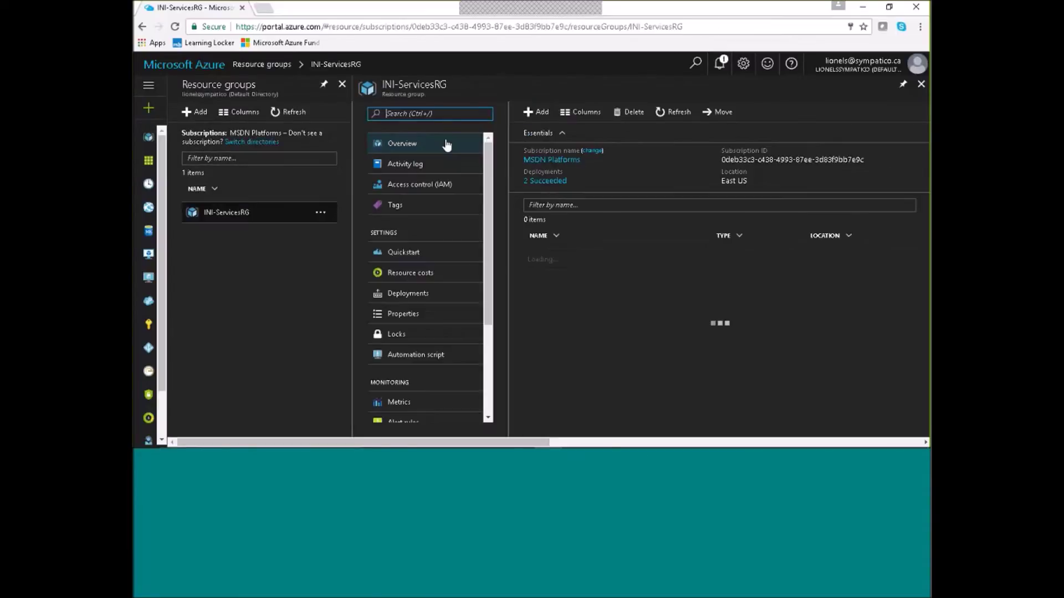
{"action": "left_click", "coordinate": [543, 112]}
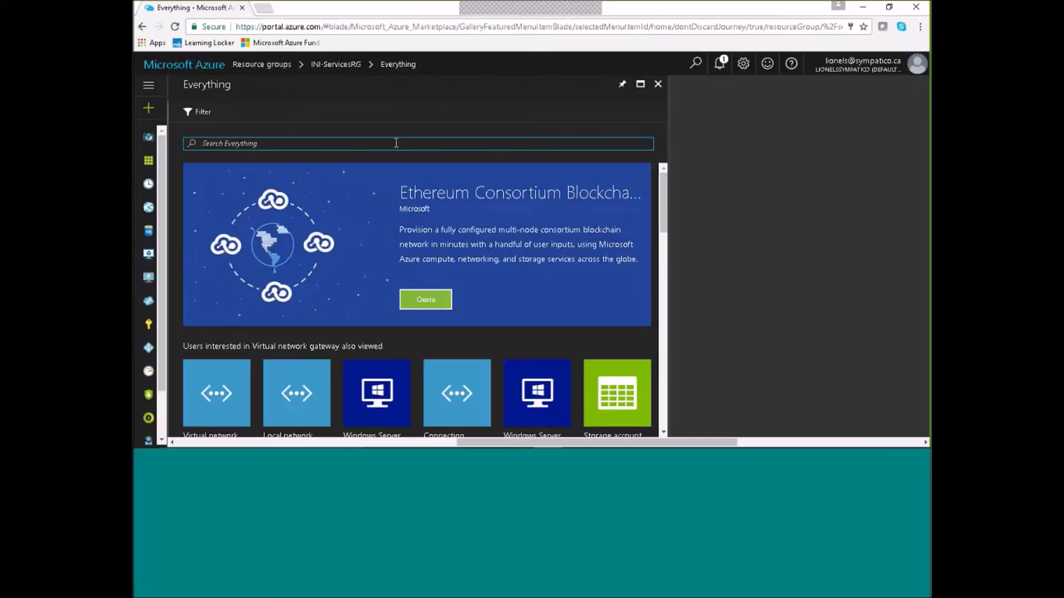
{"action": "type", "text": "virt"}
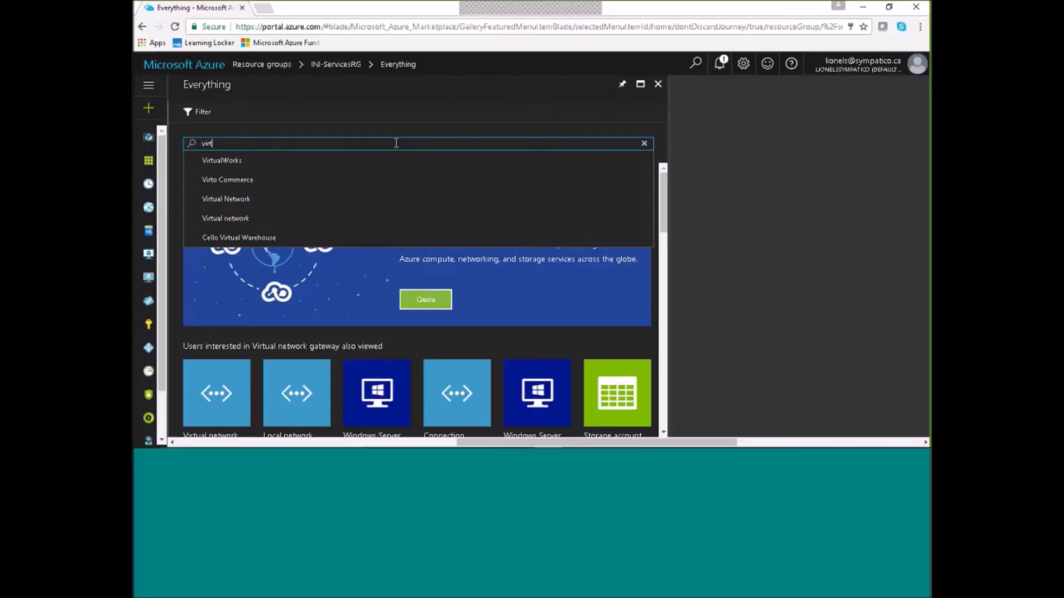
{"action": "type", "text": "ual Network"}
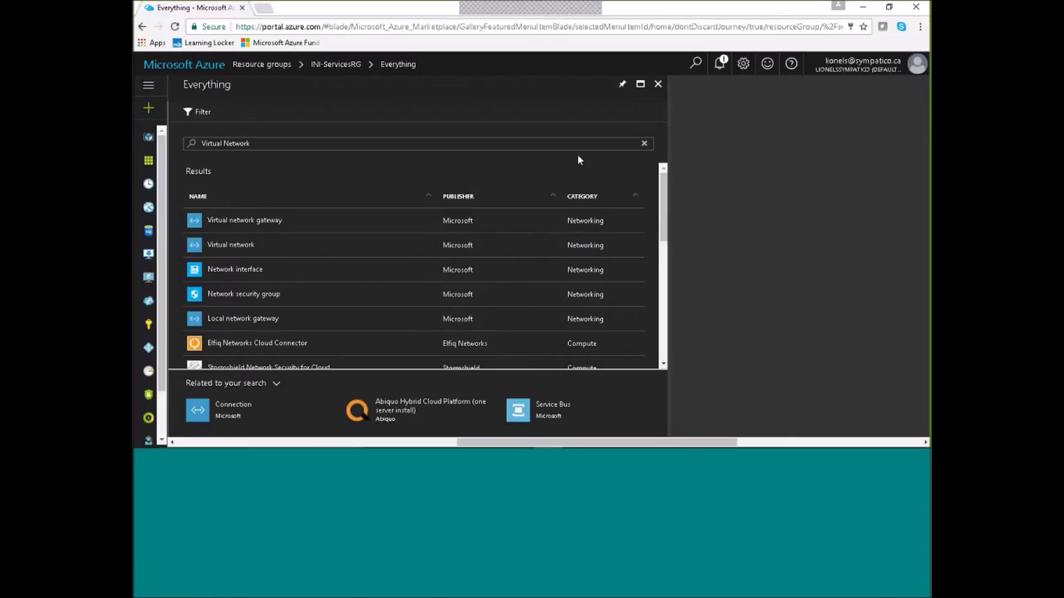
Start a new virtual network and change its address space prefix to /24.
{"action": "left_click", "coordinate": [242, 247]}
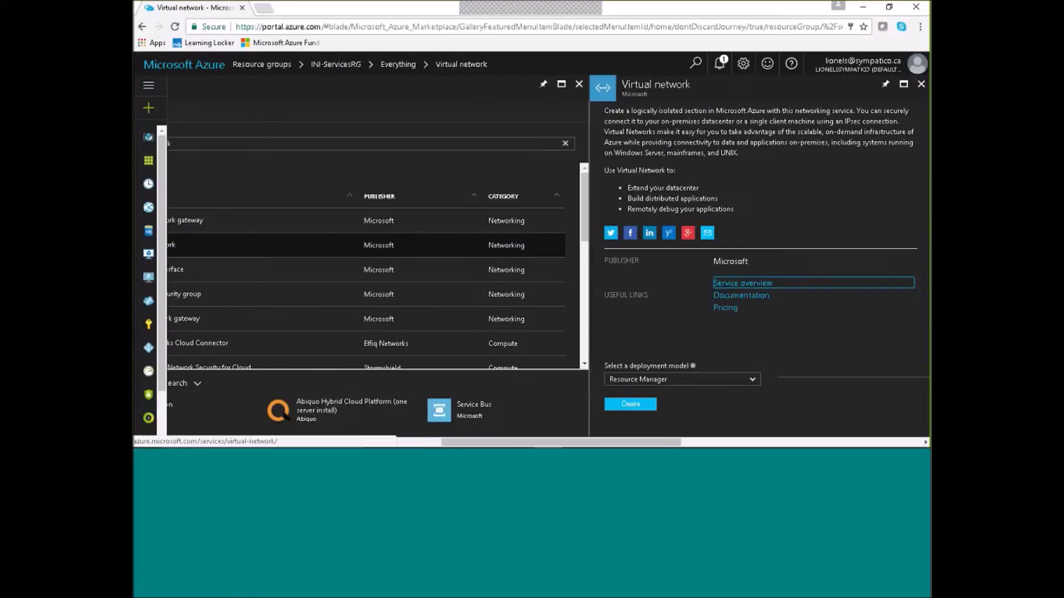
{"action": "left_click", "coordinate": [635, 403]}
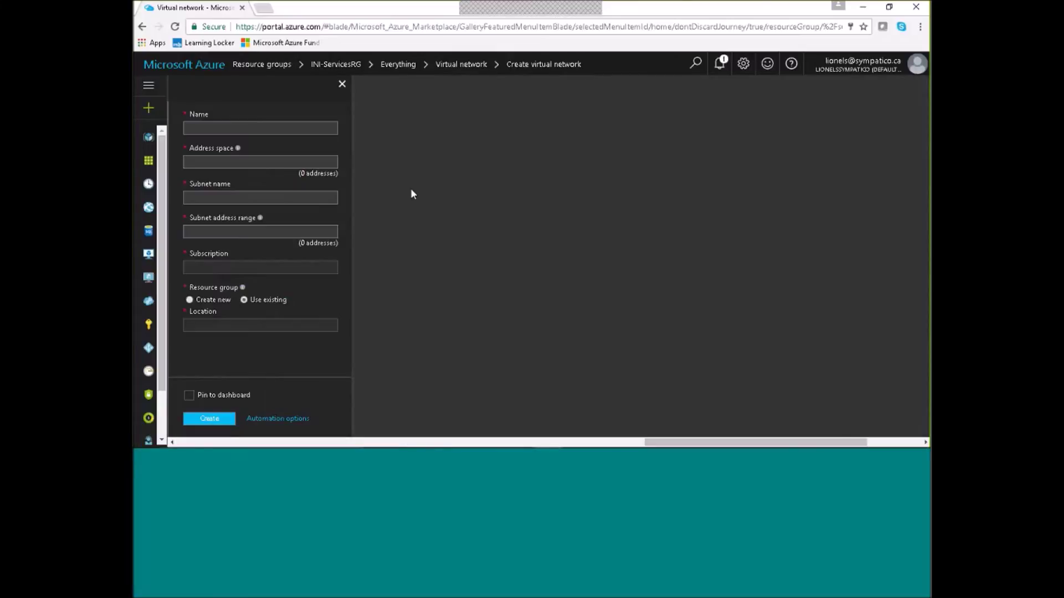
{"action": "double_click", "coordinate": [219, 161]}
{"action": "type", "text": "24"}
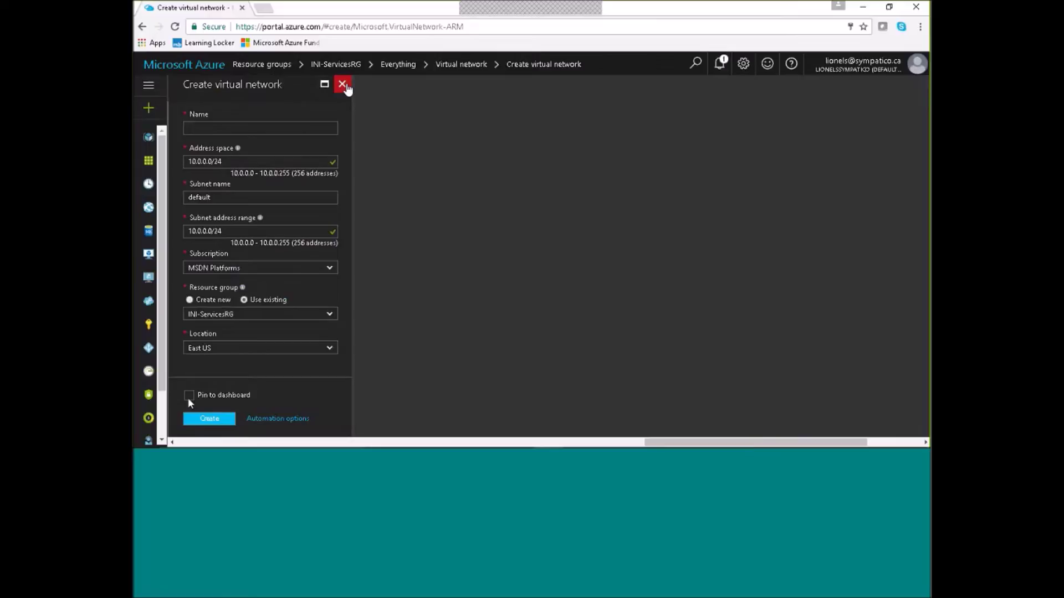
Discard the virtual network draft and close the Virtual network and Everything blades.
{"action": "left_click", "coordinate": [343, 85]}
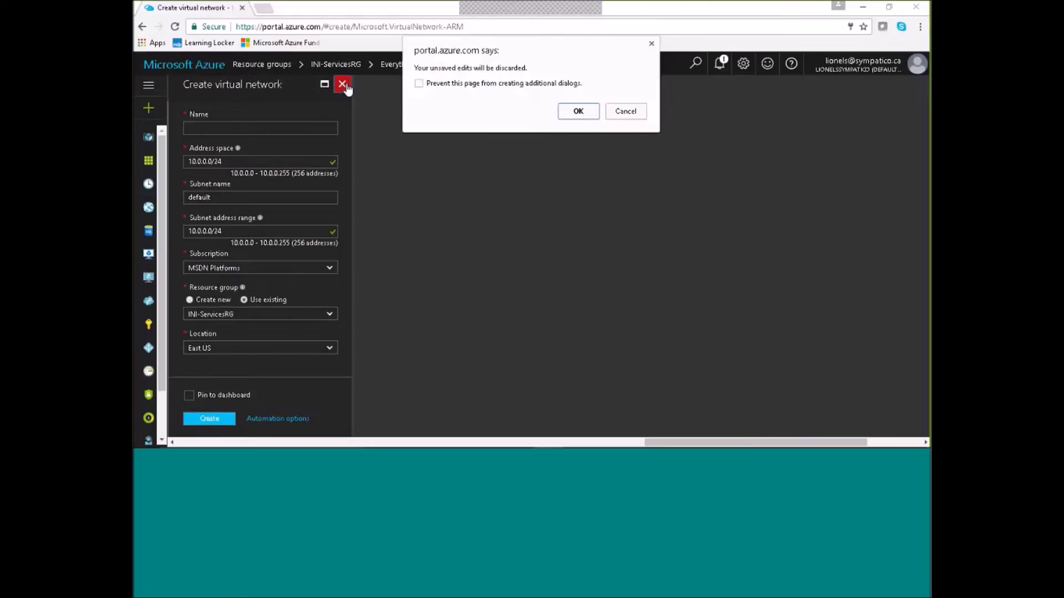
{"action": "left_click", "coordinate": [578, 112]}
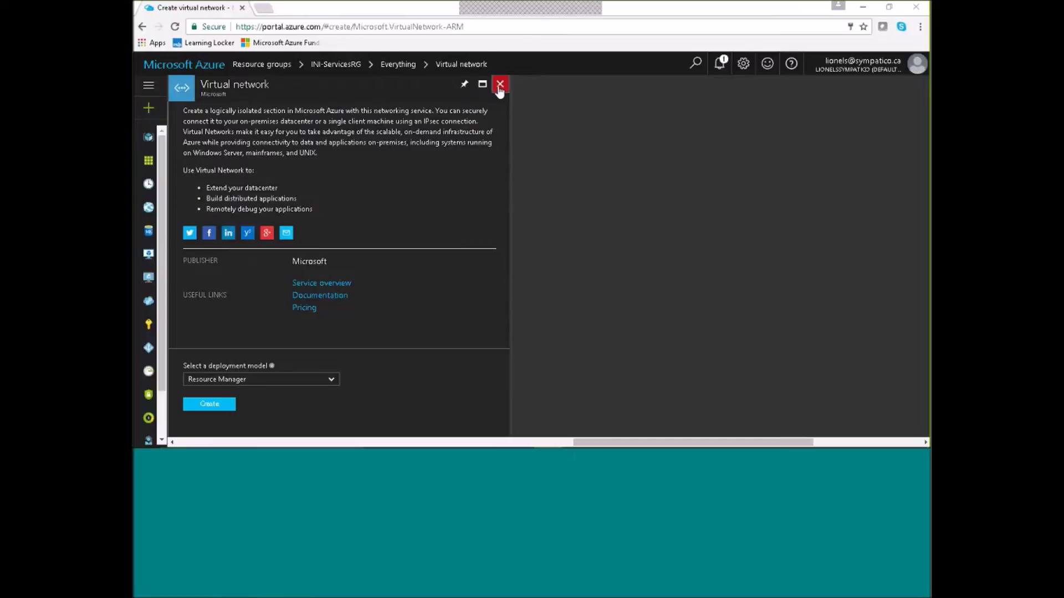
{"action": "left_click", "coordinate": [499, 86]}
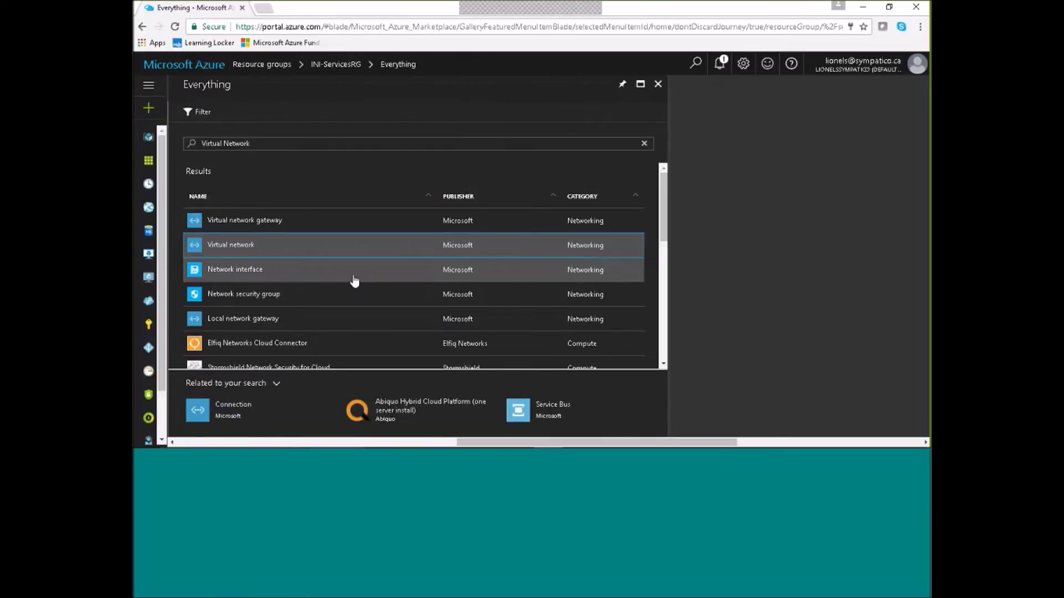
{"action": "left_click", "coordinate": [658, 84]}
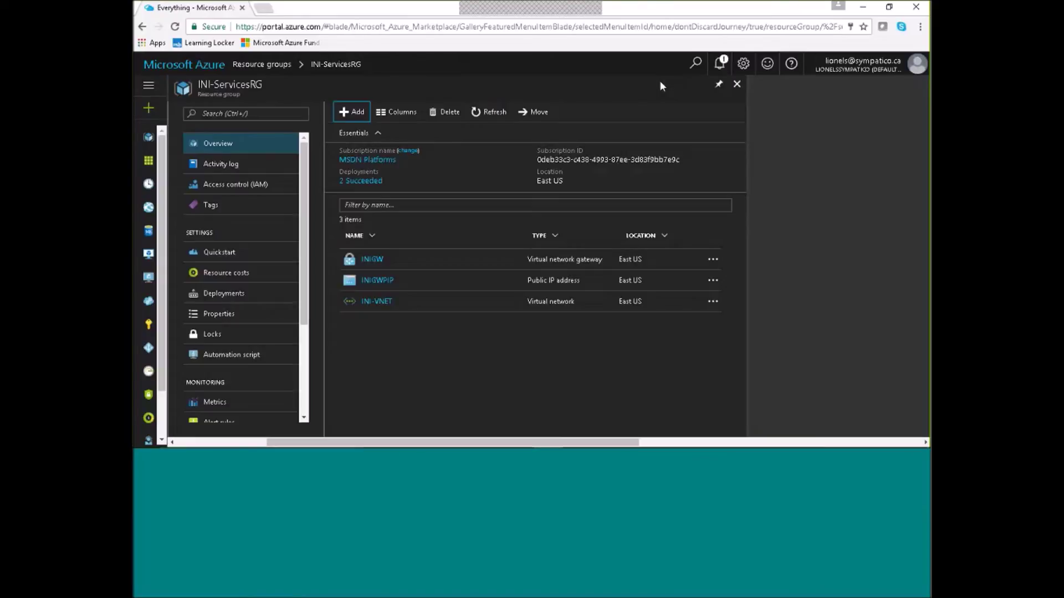
Close and reopen INI-ServicesRG from Resource groups, then choose Add for the Everything marketplace.
{"action": "left_click", "coordinate": [737, 85]}
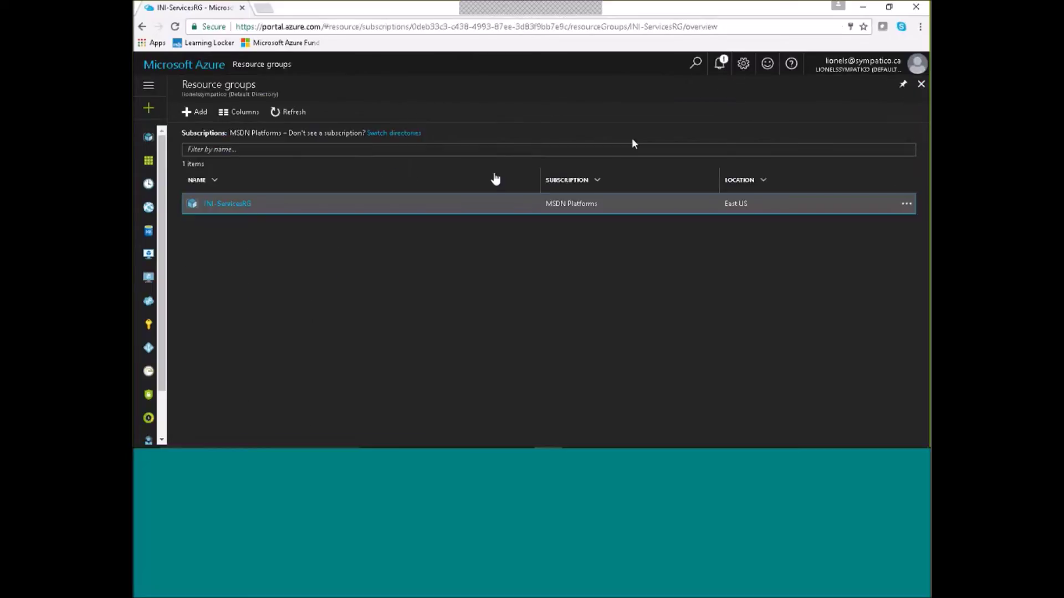
{"action": "left_click", "coordinate": [227, 204]}
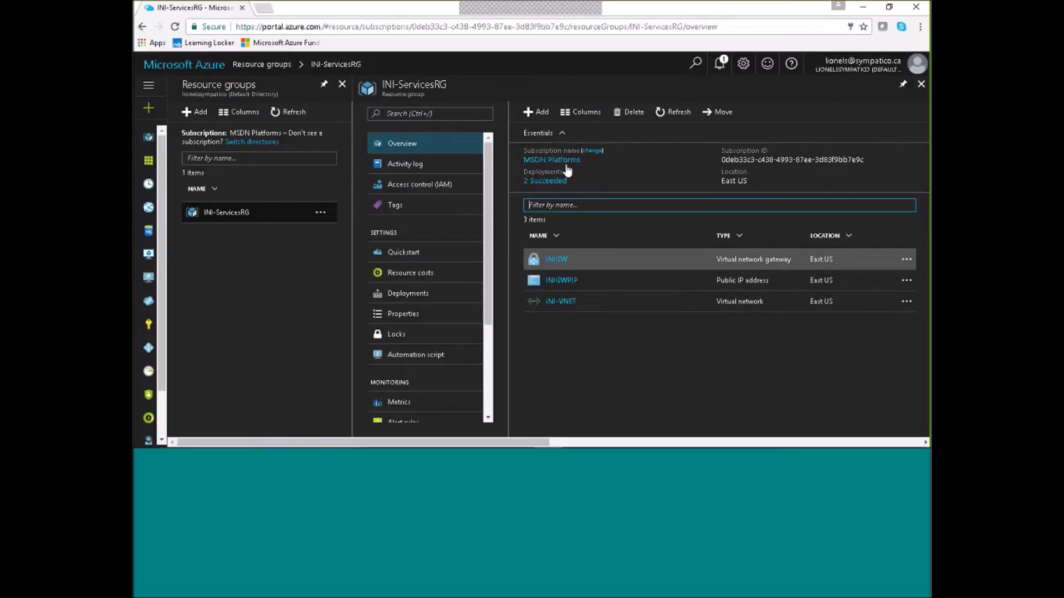
{"action": "left_click", "coordinate": [542, 112]}
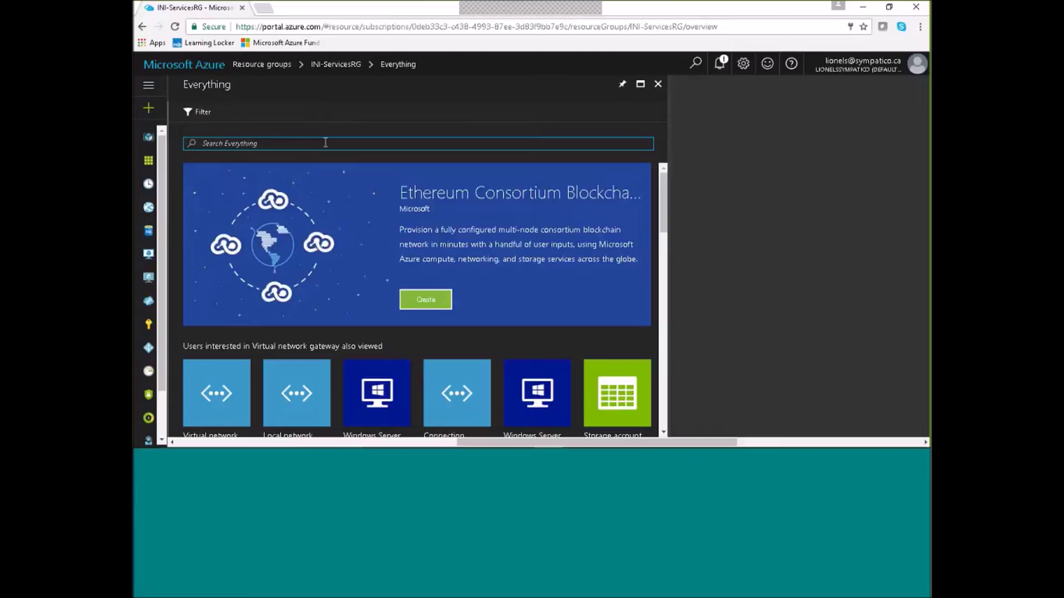
Search the marketplace for 'Virtual Network Gateway', pick the result, then close back to INI-ServicesRG.
{"action": "type", "text": "Virtual"}
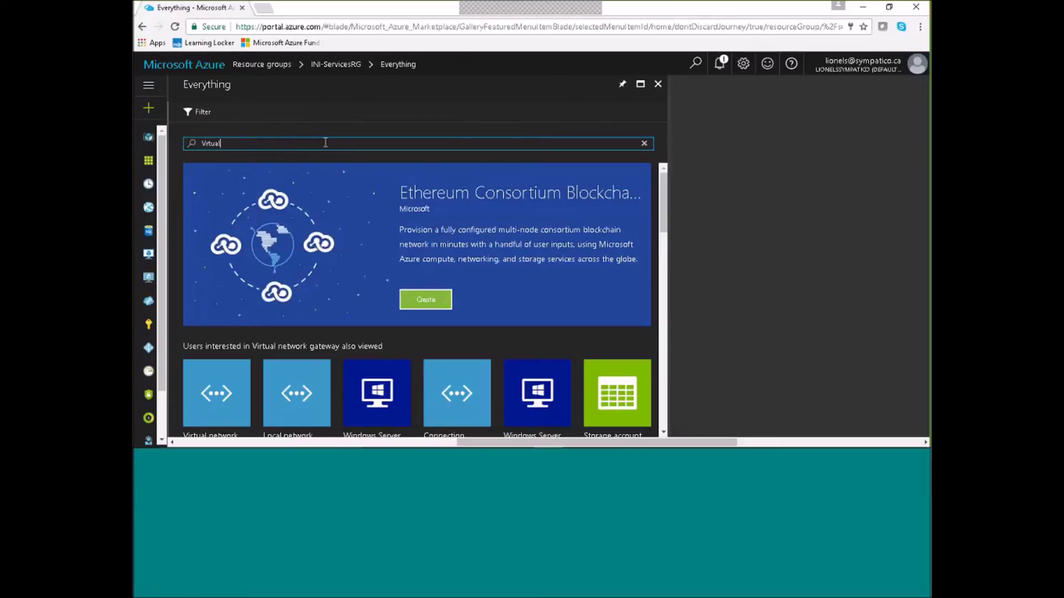
{"action": "type", "text": " net"}
{"action": "key", "text": "BackSpace"}
{"action": "key", "text": "BackSpace"}
{"action": "key", "text": "BackSpace"}
{"action": "key", "text": "BackSpace"}
{"action": "key", "text": "BackSpace"}
{"action": "key", "text": "BackSpace"}
{"action": "key", "text": "BackSpace"}
{"action": "key", "text": "BackSpace"}
{"action": "key", "text": "BackSpace"}
{"action": "key", "text": "BackSpace"}
{"action": "type", "text": "irtual Network Ga"}
{"action": "left_click", "coordinate": [264, 161]}
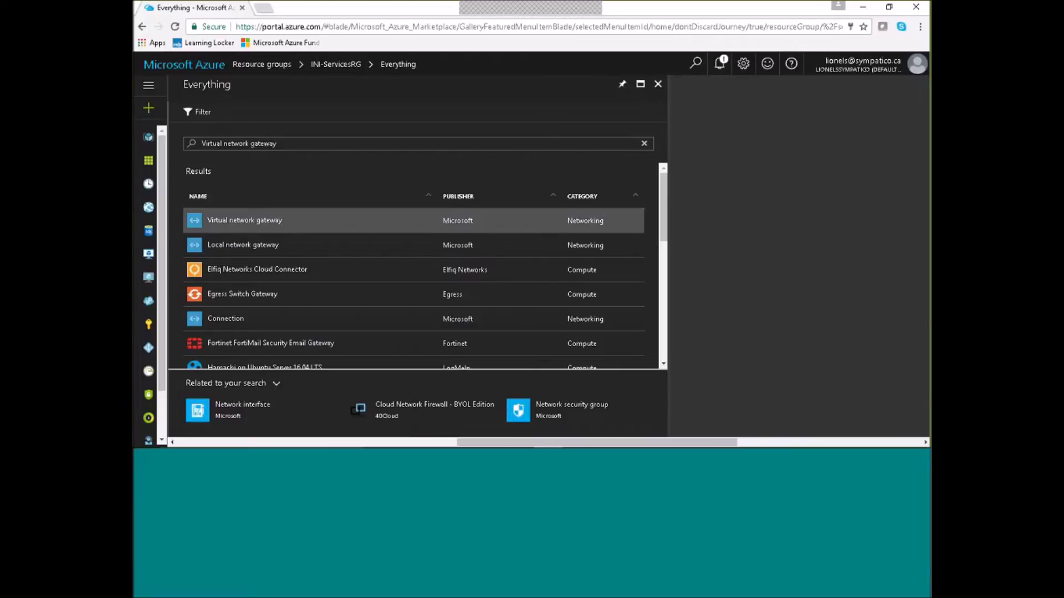
{"action": "left_click", "coordinate": [659, 85]}
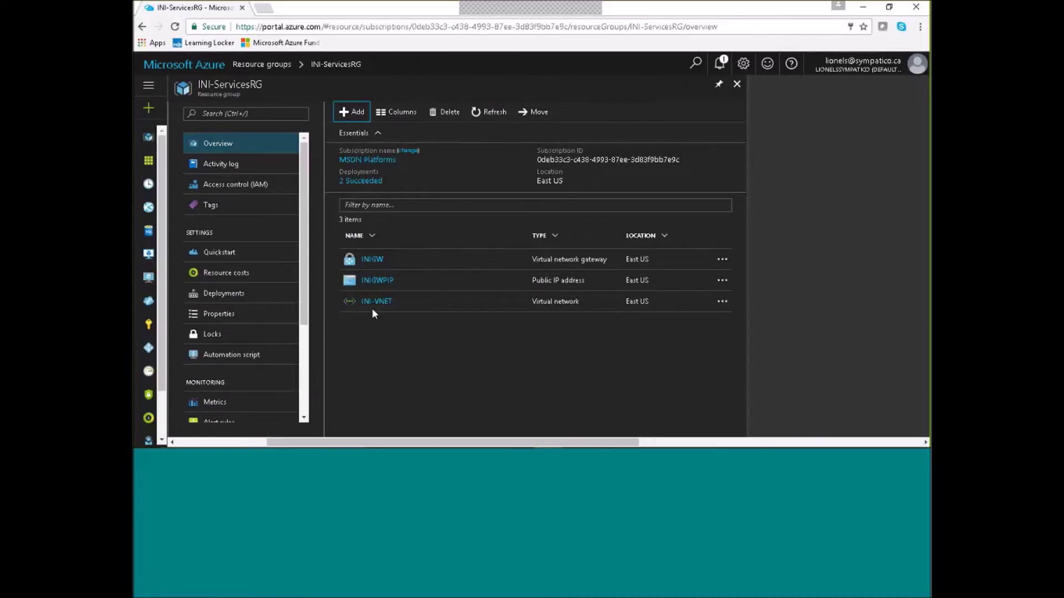
Open the INIGW gateway and its Point-to-site configuration settings.
{"action": "left_click", "coordinate": [371, 260]}
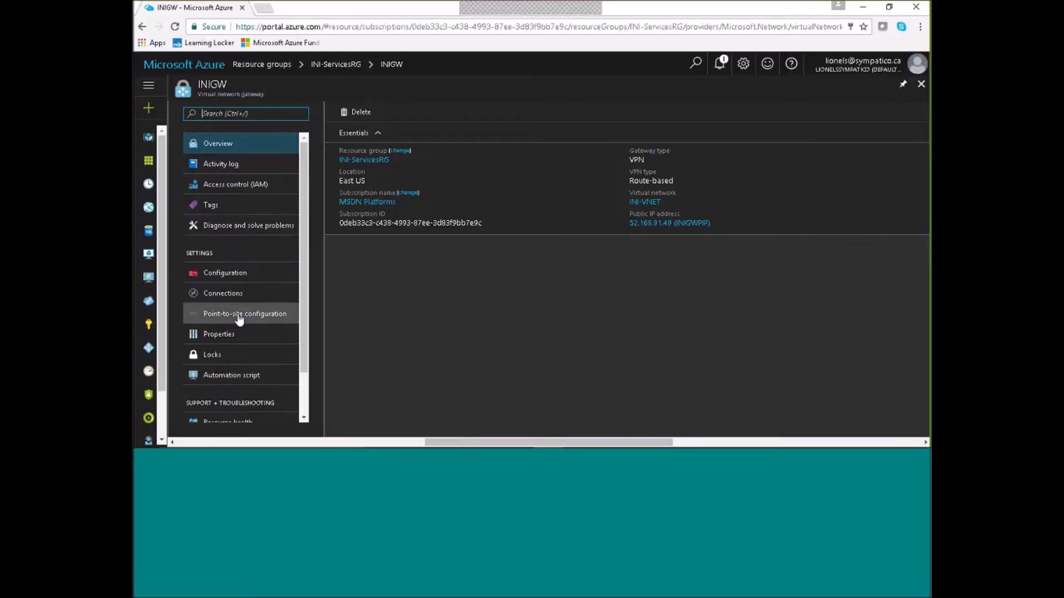
{"action": "left_click", "coordinate": [238, 315]}
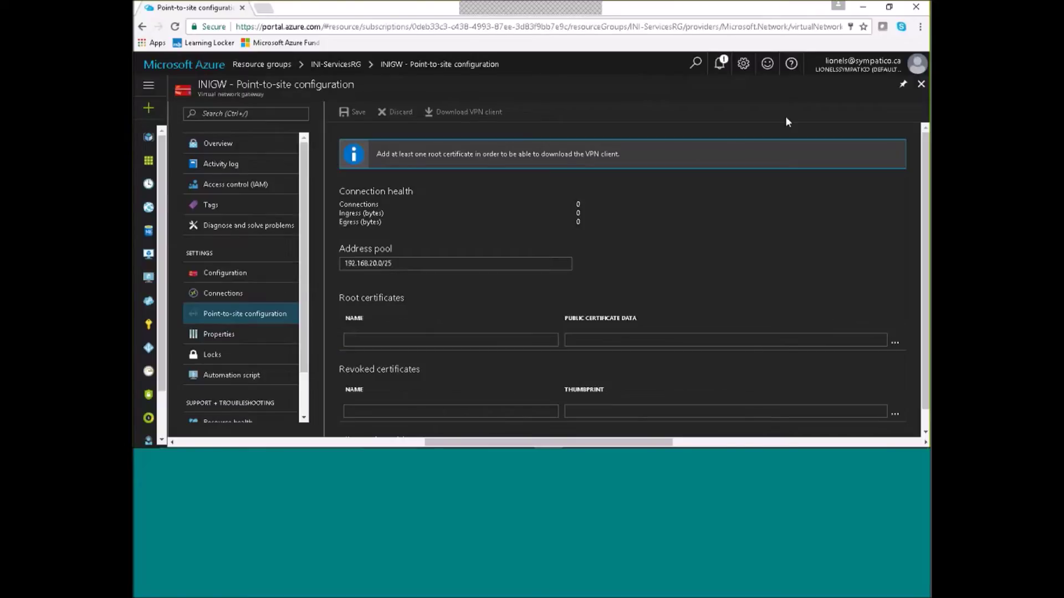
Minimize the browser and Edit INI-P2S-Simple-v1.ps1 from the Server2016 folder in PowerShell ISE.
{"action": "left_click", "coordinate": [864, 11]}
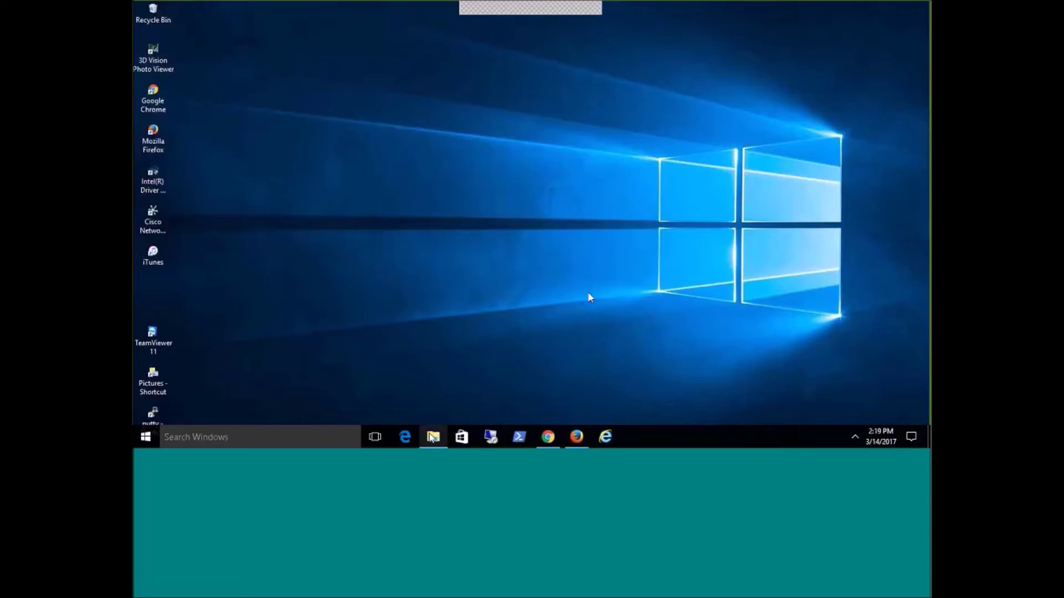
{"action": "left_click", "coordinate": [432, 437]}
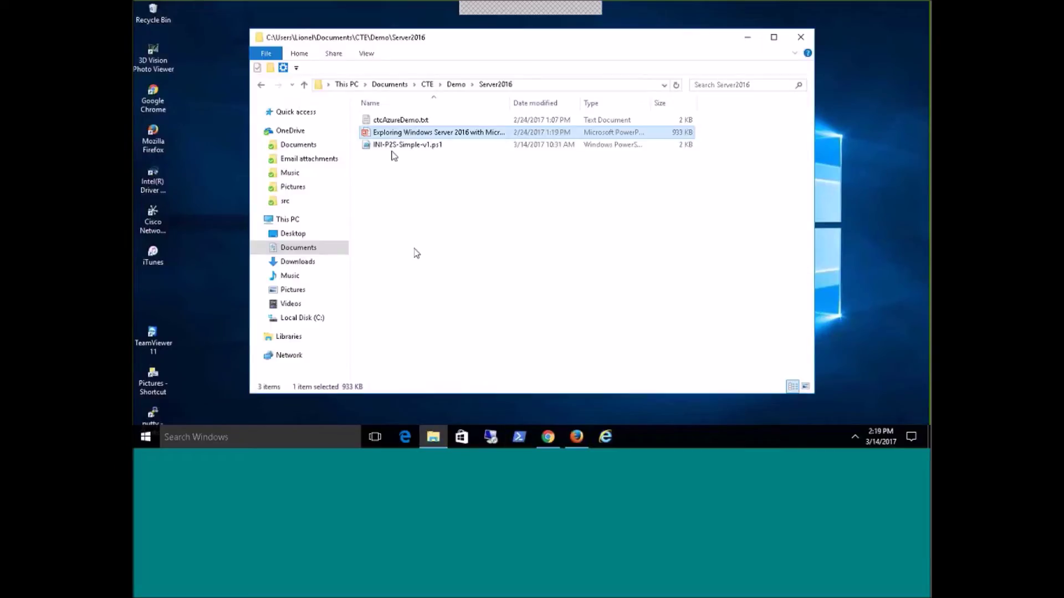
{"action": "left_click", "coordinate": [388, 149]}
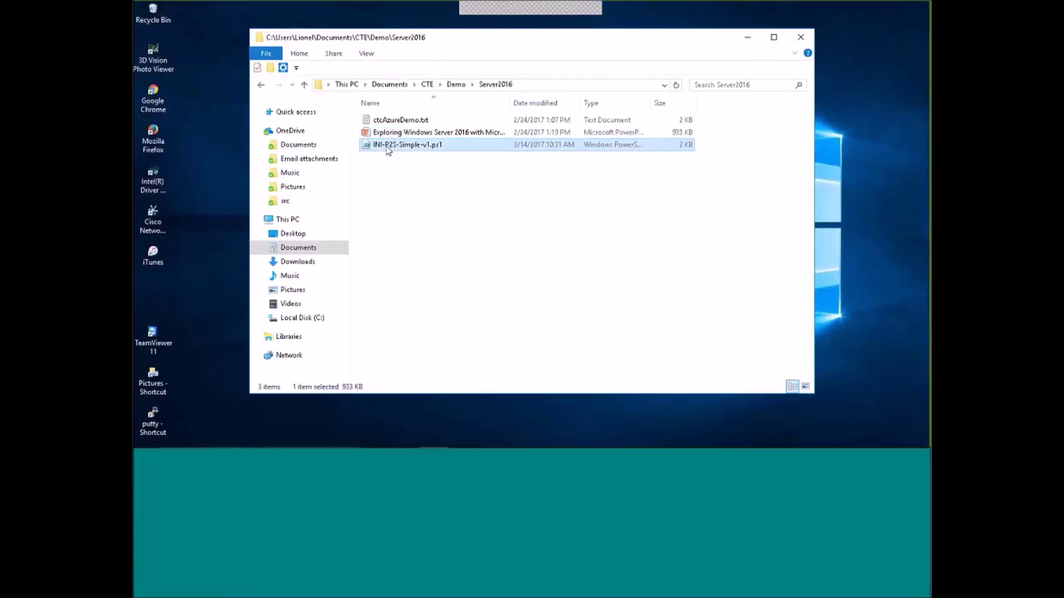
{"action": "right_click", "coordinate": [387, 151]}
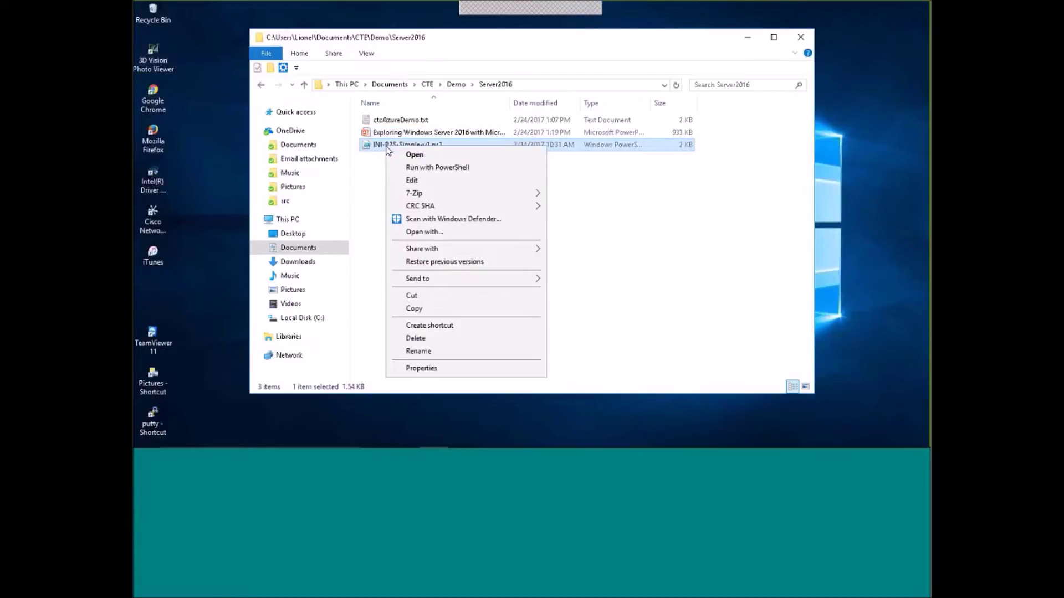
{"action": "left_click", "coordinate": [413, 181]}
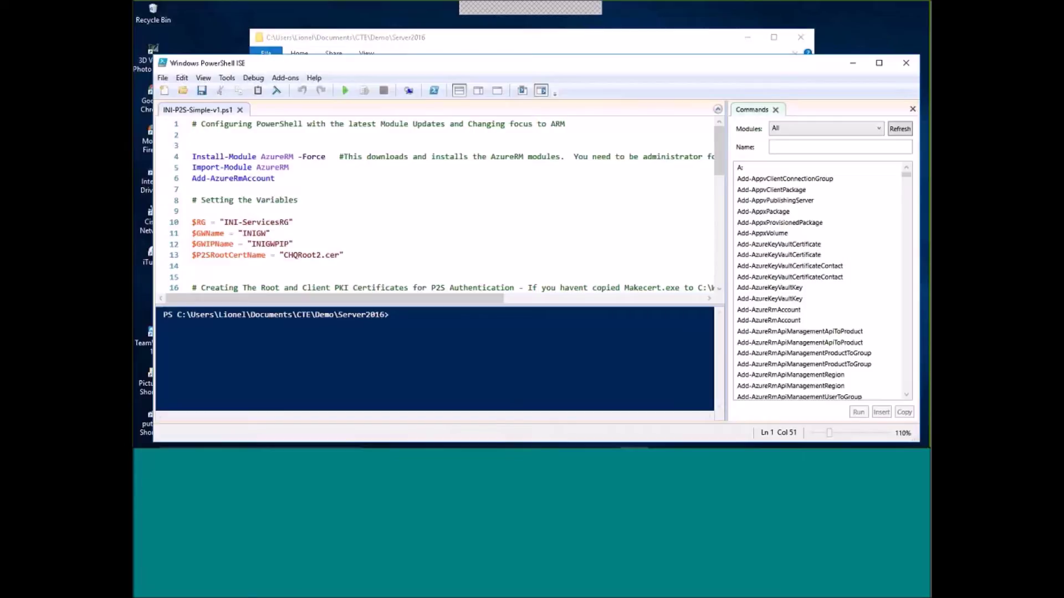
Highlight the Install-Module AzureRM -Force command on line 4.
{"action": "left_click_drag", "start_coordinate": [192, 154], "coordinate": [217, 154]}
{"action": "left_click_drag", "start_coordinate": [217, 154], "coordinate": [262, 154]}
{"action": "left_click_drag", "start_coordinate": [194, 157], "coordinate": [324, 161]}
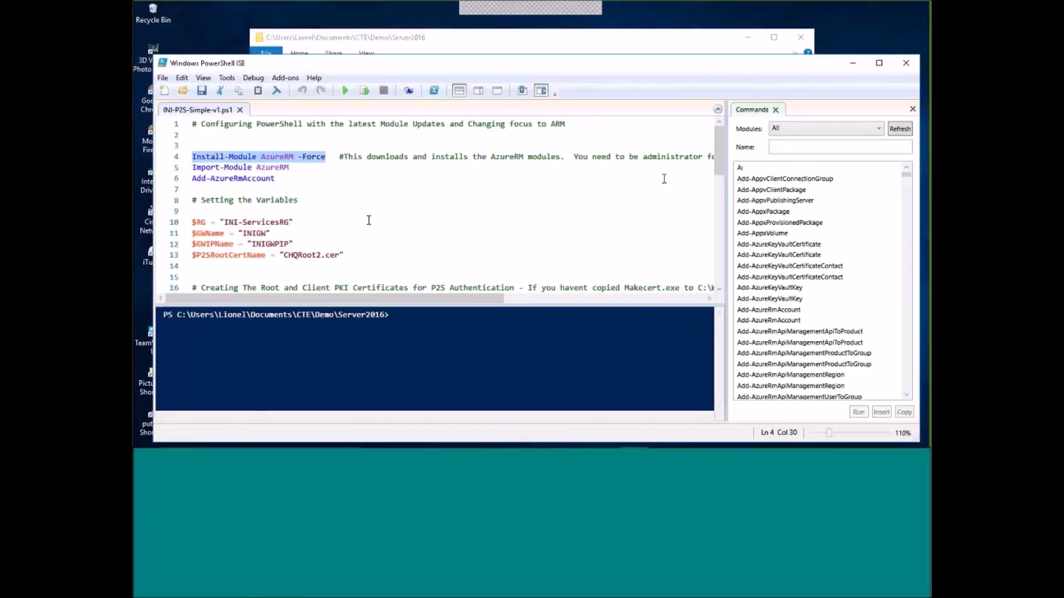
Browse the Commands pane's module list without changing the filter, then move to line 5.
{"action": "left_click", "coordinate": [880, 130]}
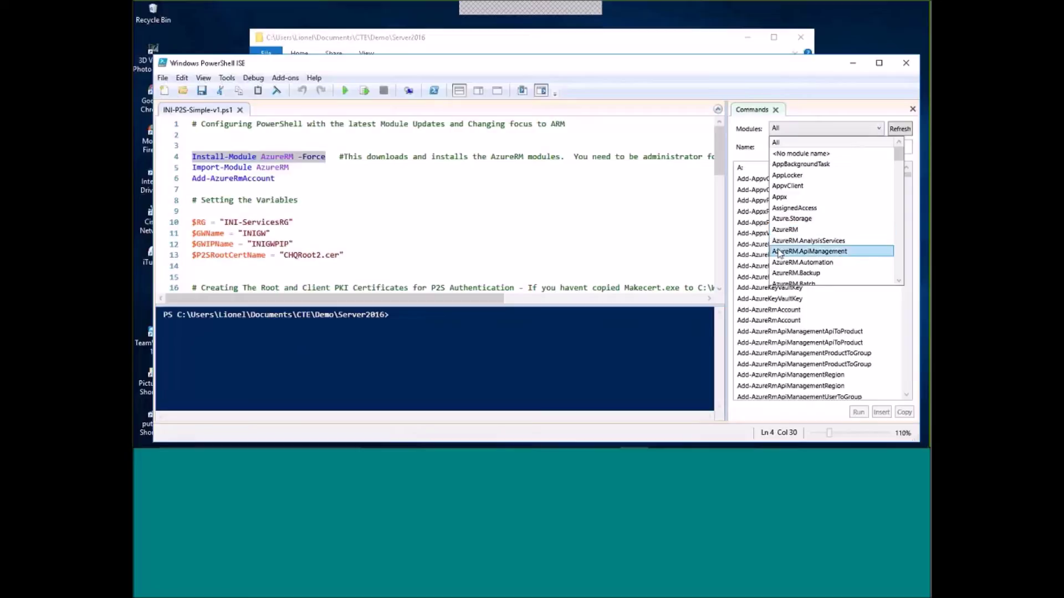
{"action": "left_click_drag", "start_coordinate": [900, 158], "coordinate": [896, 133]}
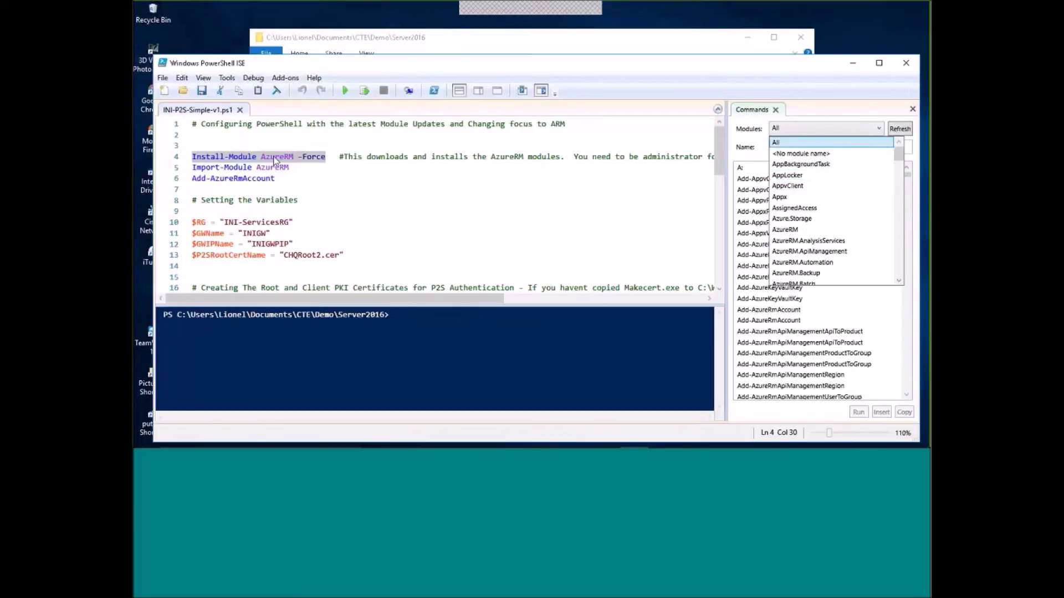
{"action": "left_click", "coordinate": [275, 160]}
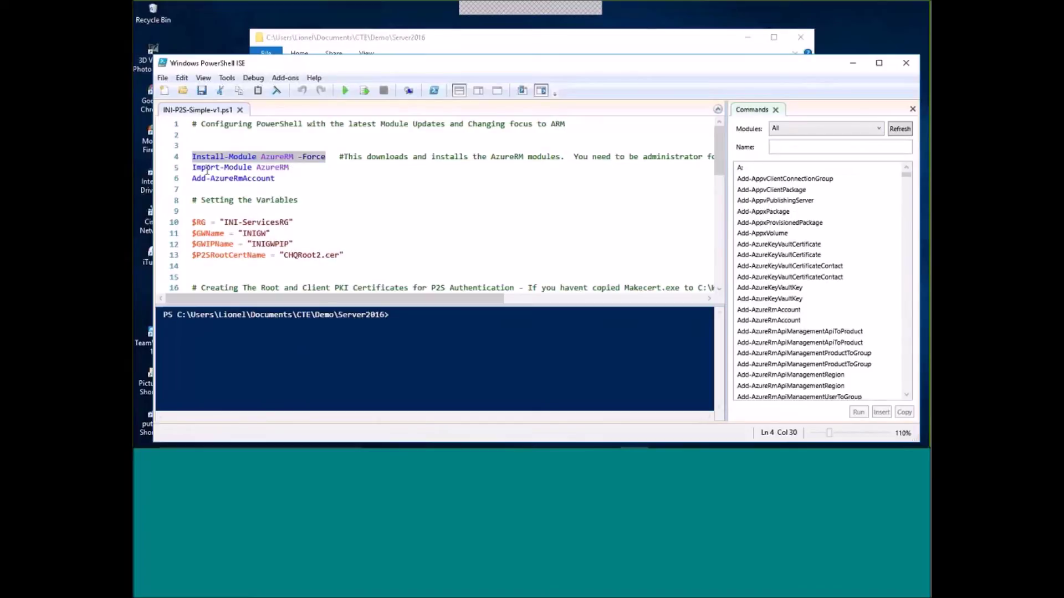
{"action": "left_click", "coordinate": [291, 169]}
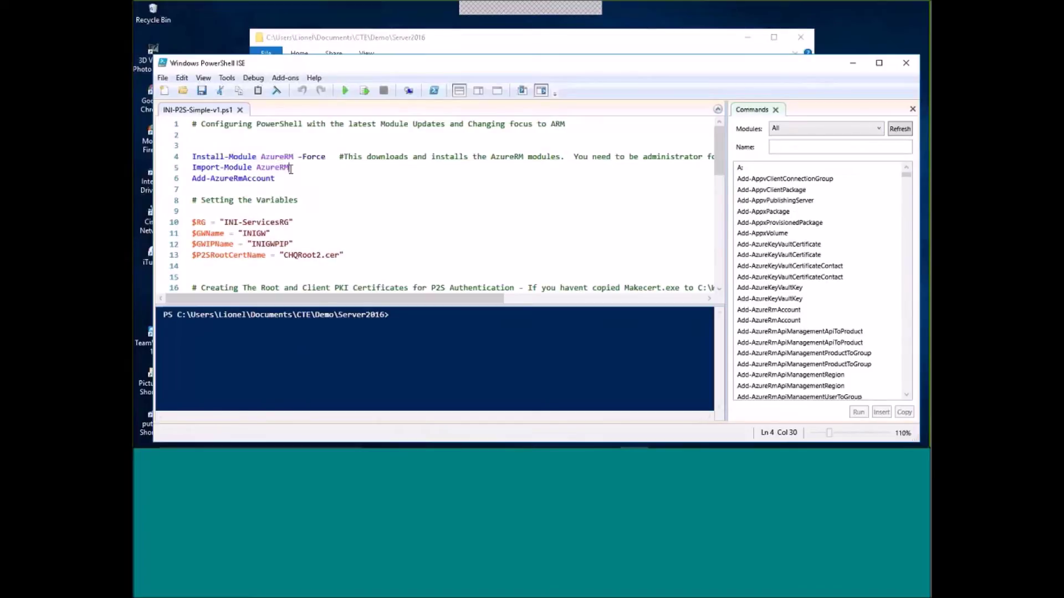
Run Import-Module AzureRM, verify it with Get-Module, clear the console, and move to line 6.
{"action": "left_click", "coordinate": [365, 94]}
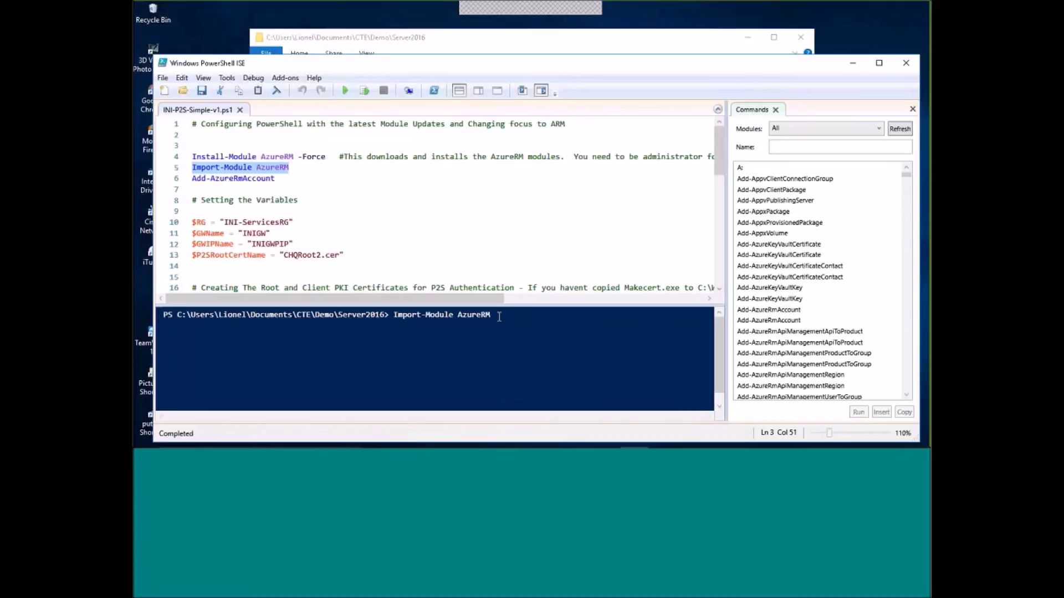
{"action": "type", "text": "get-"}
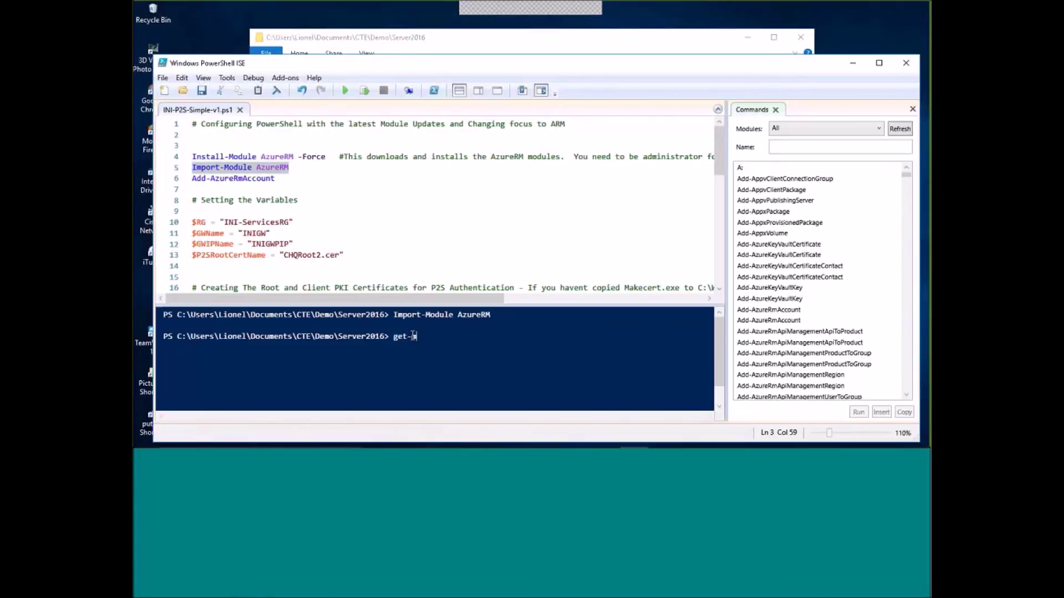
{"action": "type", "text": "module"}
{"action": "key", "text": "Return"}
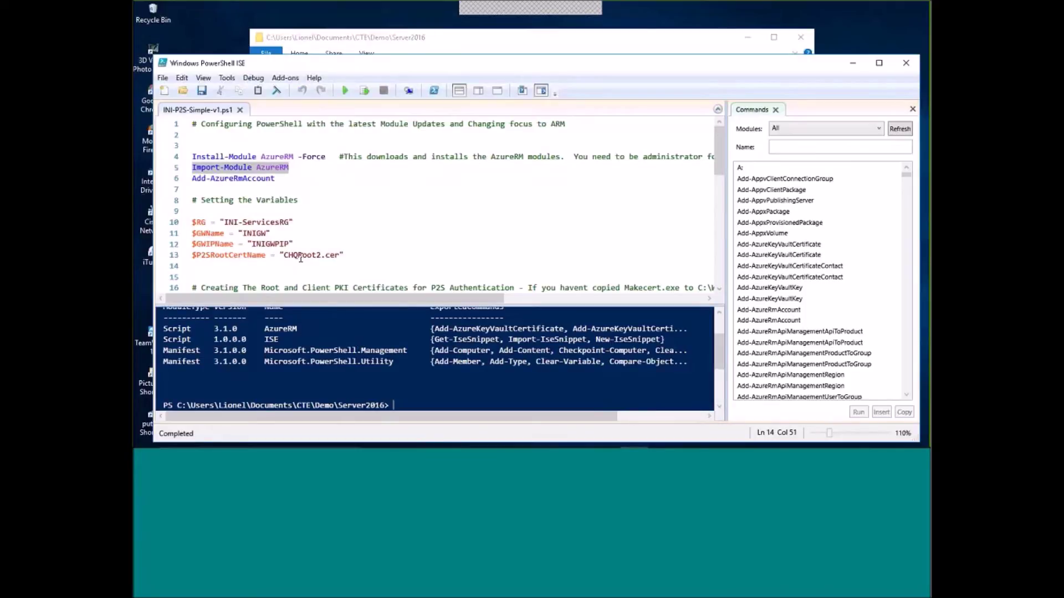
{"action": "left_click", "coordinate": [276, 90]}
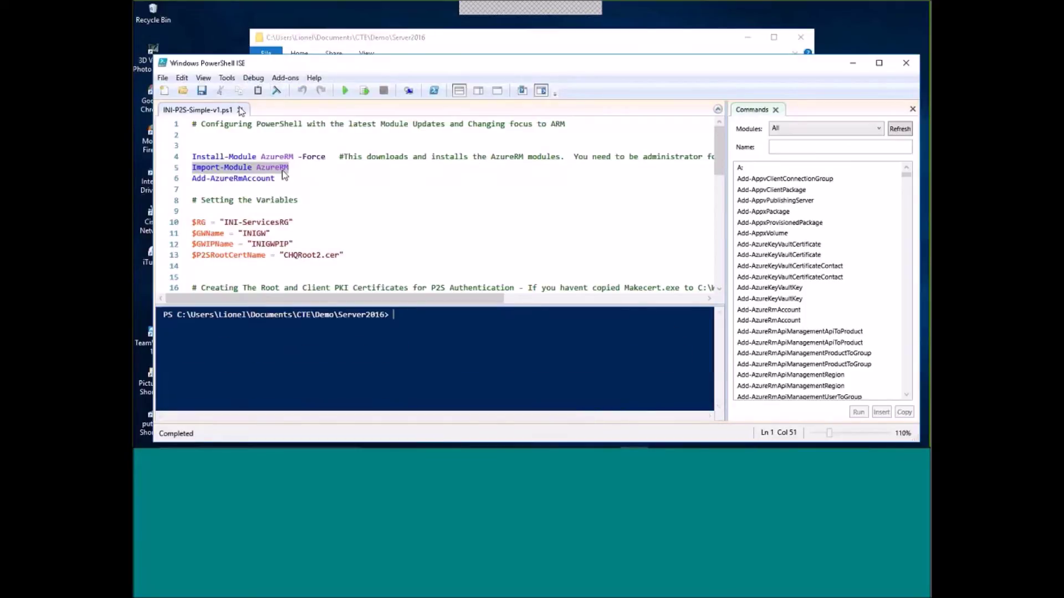
{"action": "left_click", "coordinate": [283, 176]}
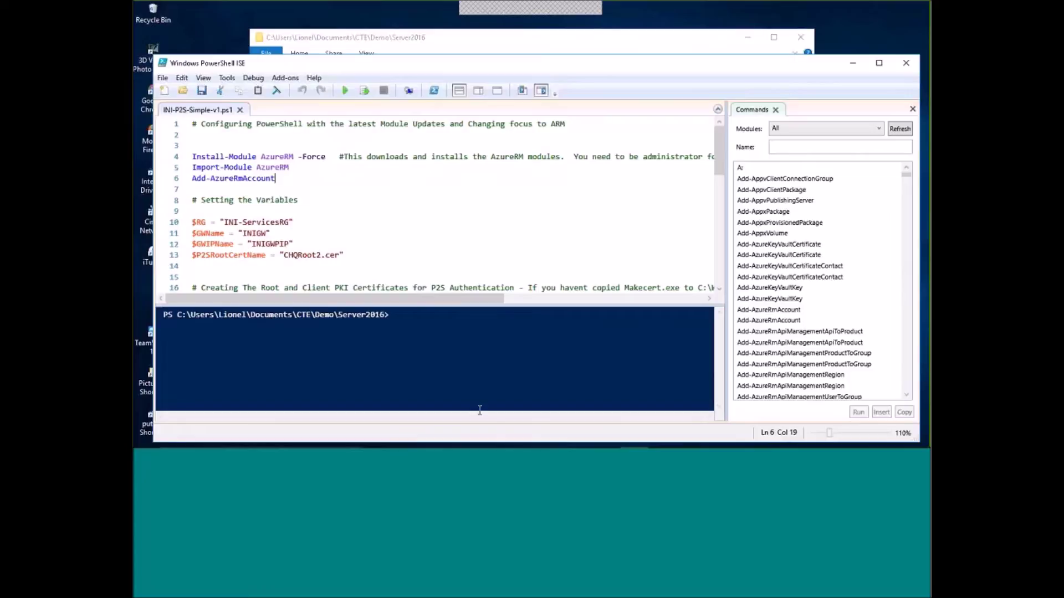
{"action": "mouse_move", "coordinate": [480, 446]}
{"action": "mouse_move", "coordinate": [581, 440]}
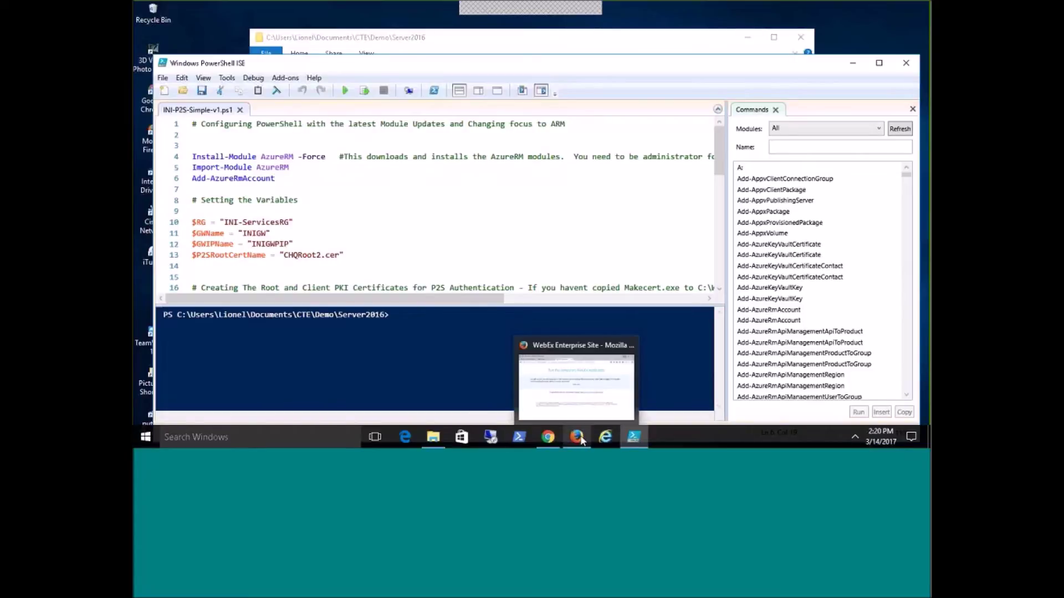
{"action": "mouse_move", "coordinate": [548, 438]}
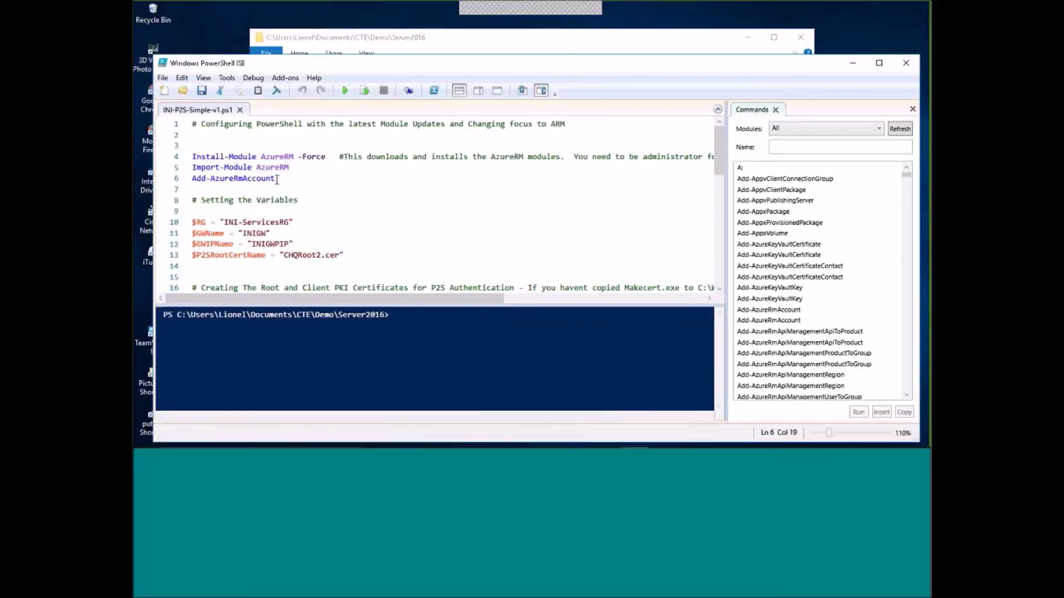
Run Add-AzureRmAccount and sign in with the Azure account's e-mail and password.
{"action": "left_click", "coordinate": [365, 92]}
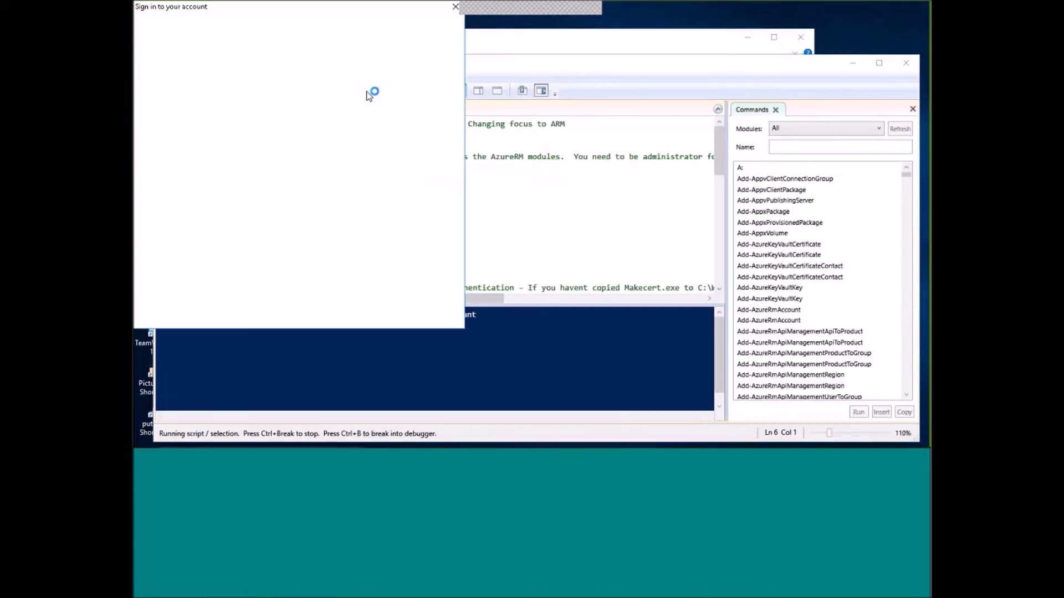
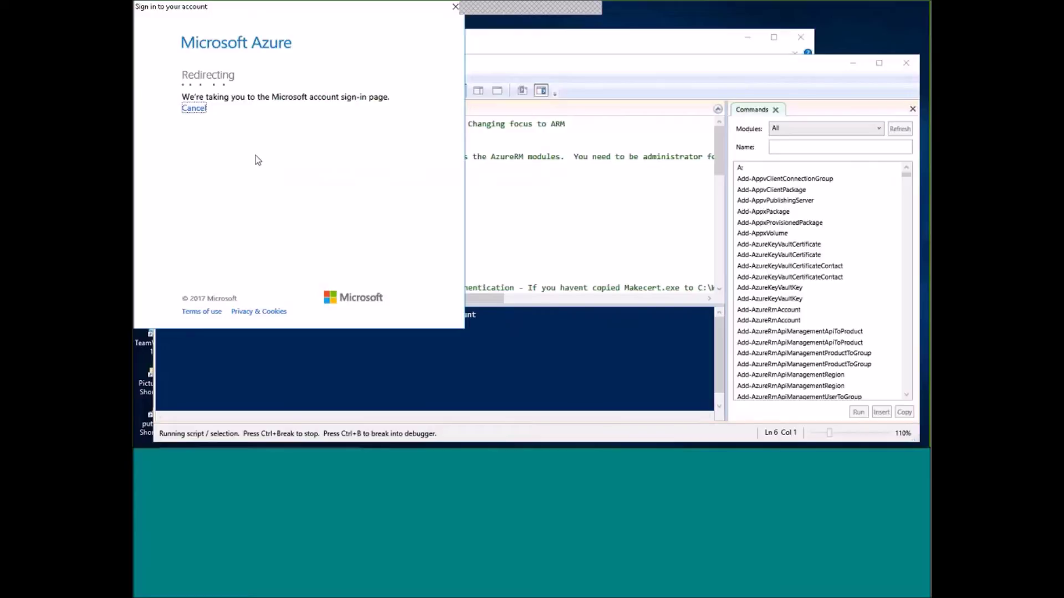
{"action": "type", "text": "•"}
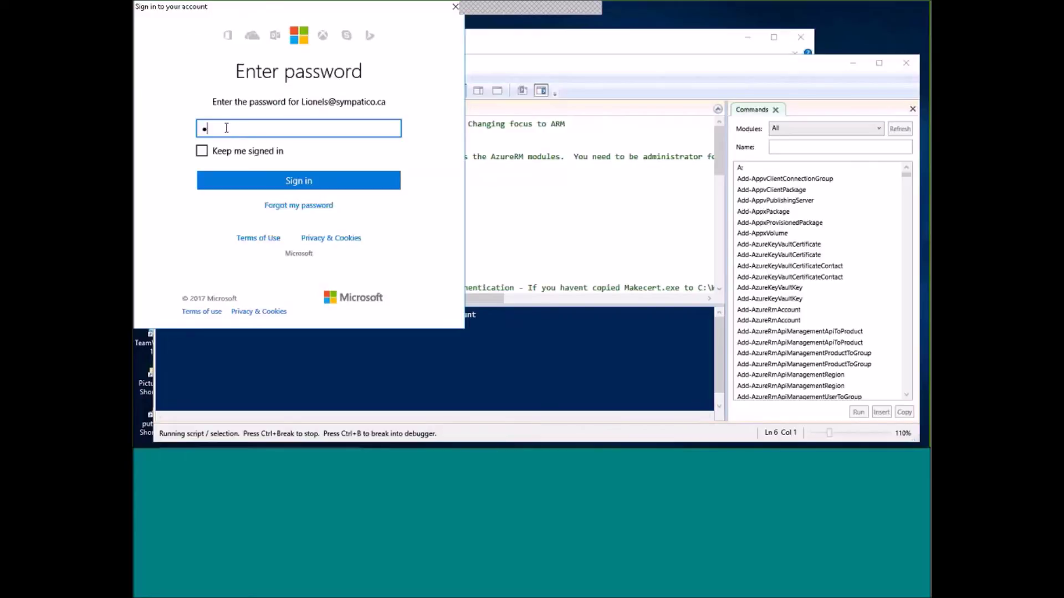
{"action": "type", "text": "•••••••"}
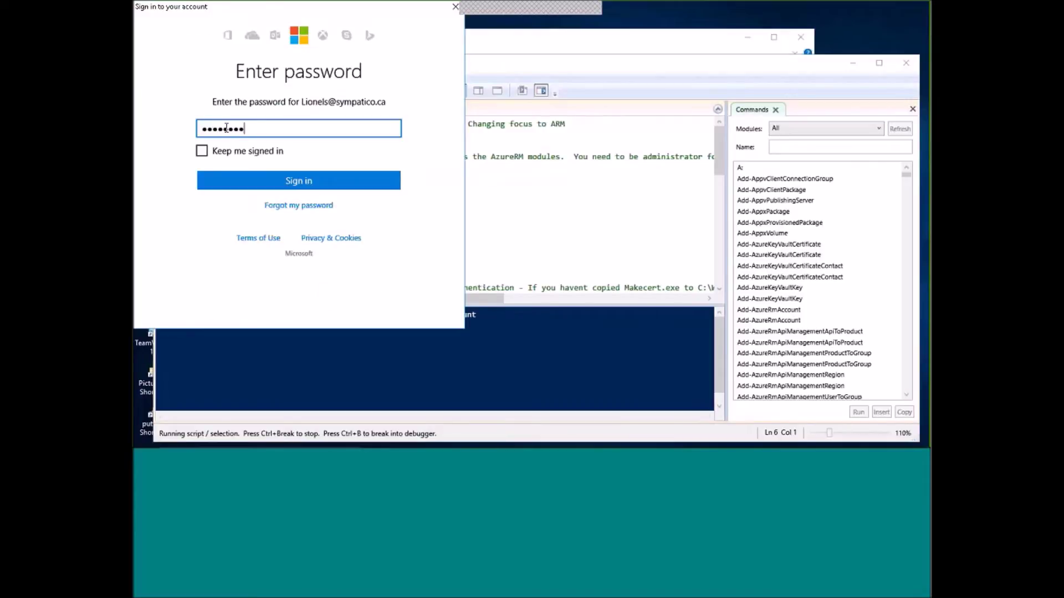
{"action": "left_click", "coordinate": [245, 180]}
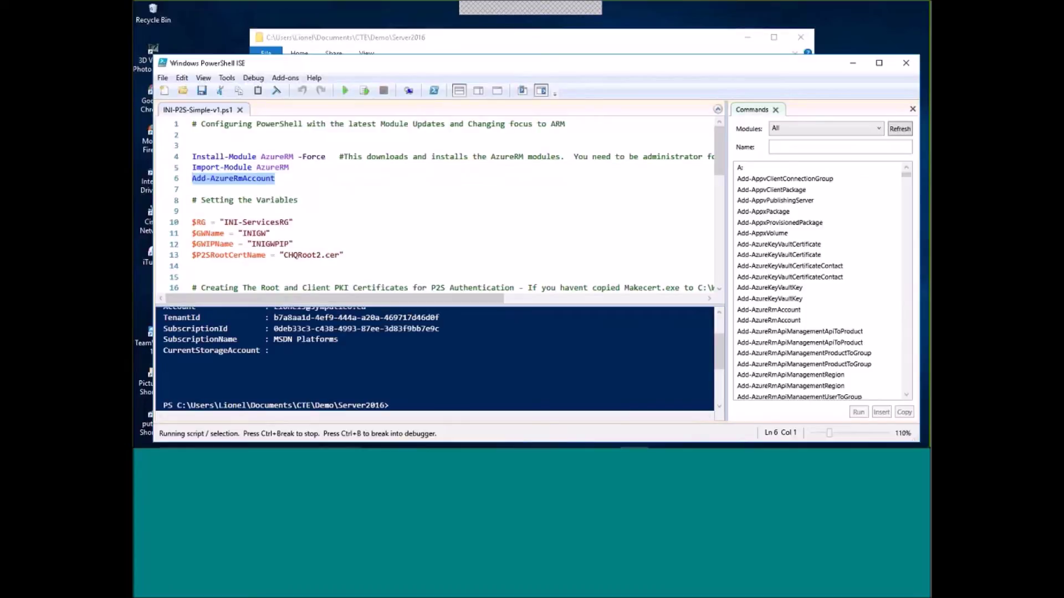
Deselect the sign-in line and scroll the editor to show lines 7-22.
{"action": "mouse_move", "coordinate": [719, 350]}
{"action": "left_mouse_down"}
{"action": "mouse_move", "coordinate": [720, 341]}
{"action": "mouse_move", "coordinate": [722, 352]}
{"action": "left_mouse_up"}
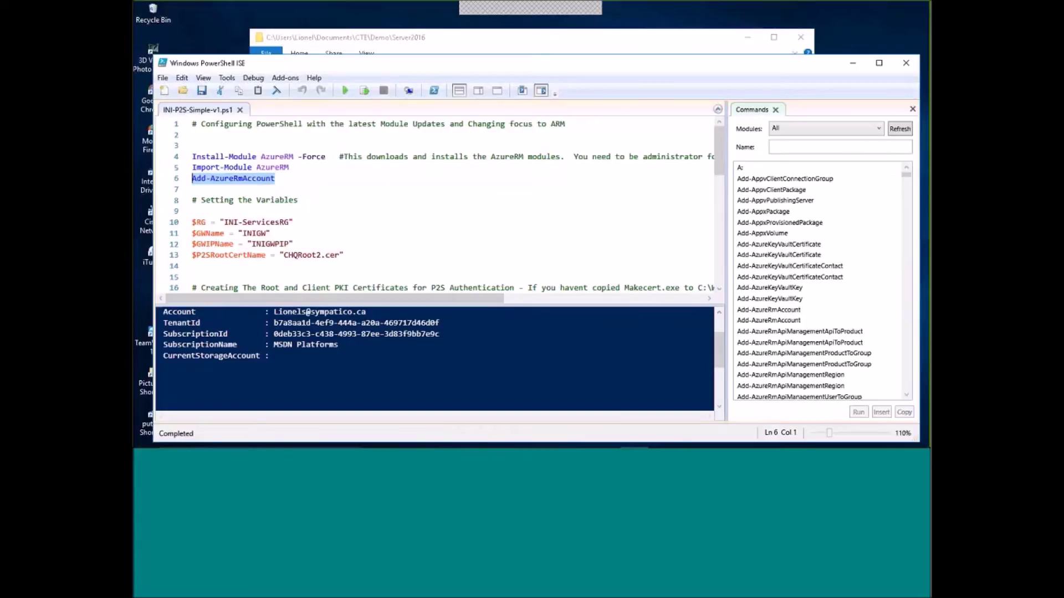
{"action": "left_click", "coordinate": [242, 178]}
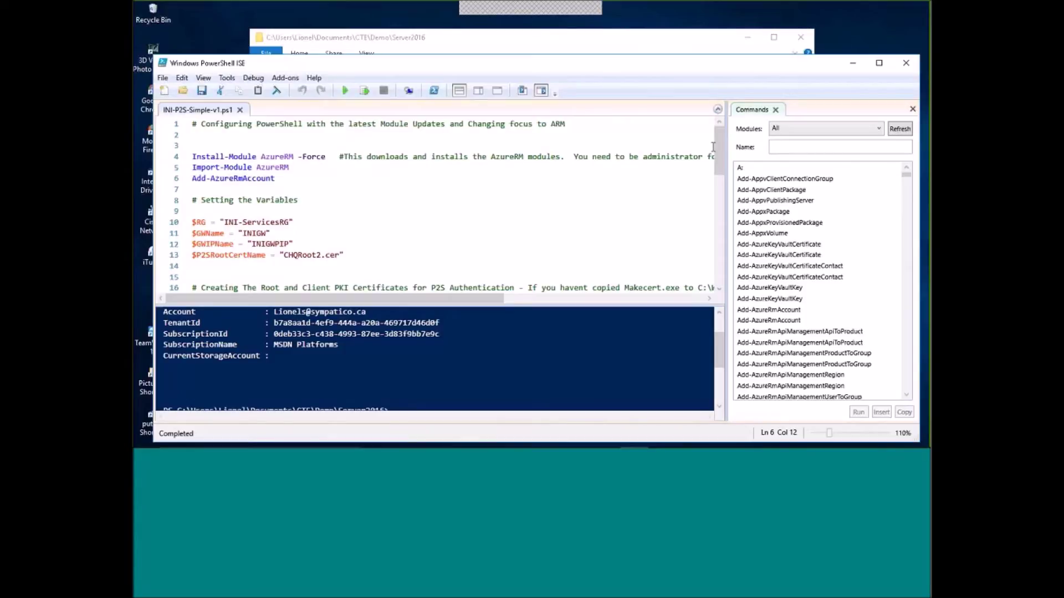
{"action": "key", "text": "Up"}
{"action": "key", "text": "Up"}
{"action": "key", "text": "Up"}
{"action": "left_click_drag", "start_coordinate": [720, 154], "coordinate": [727, 166]}
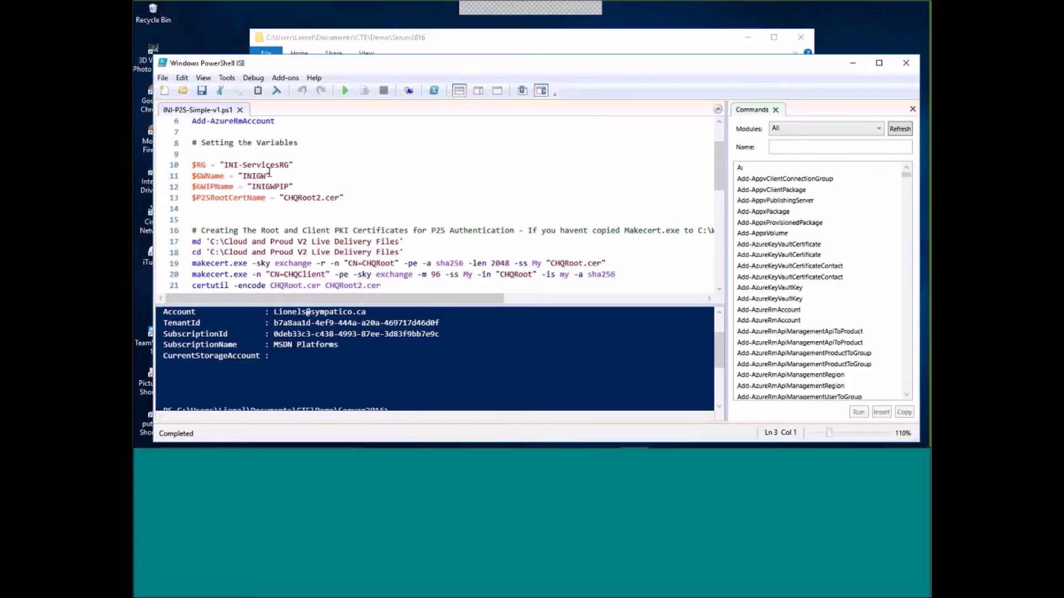
Run the variable assignments on lines 10–13 and confirm $RG returns INI-ServicesRG.
{"action": "left_click_drag", "start_coordinate": [194, 168], "coordinate": [341, 197]}
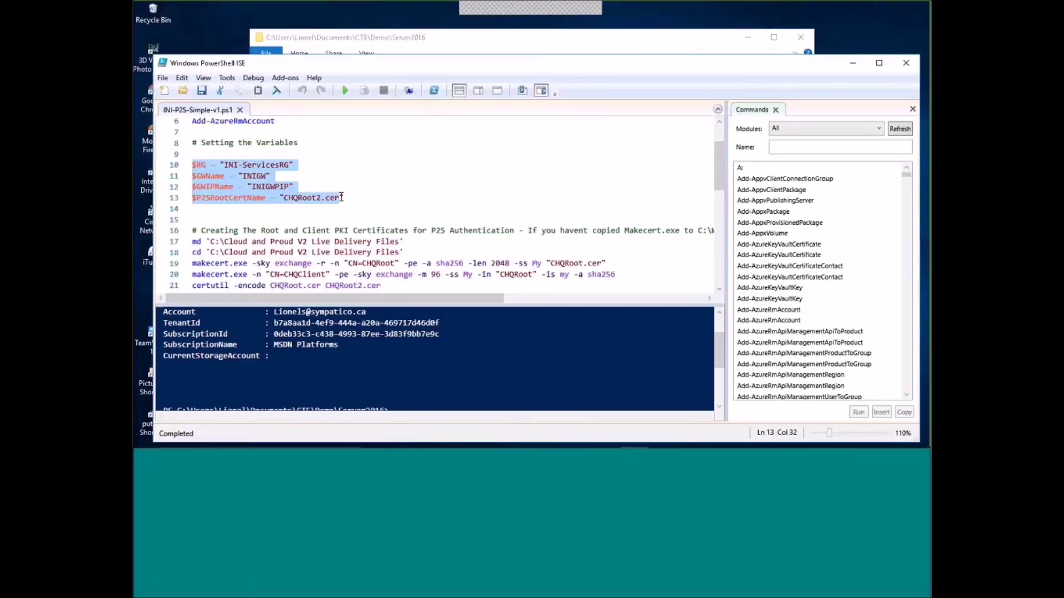
{"action": "left_click", "coordinate": [364, 91]}
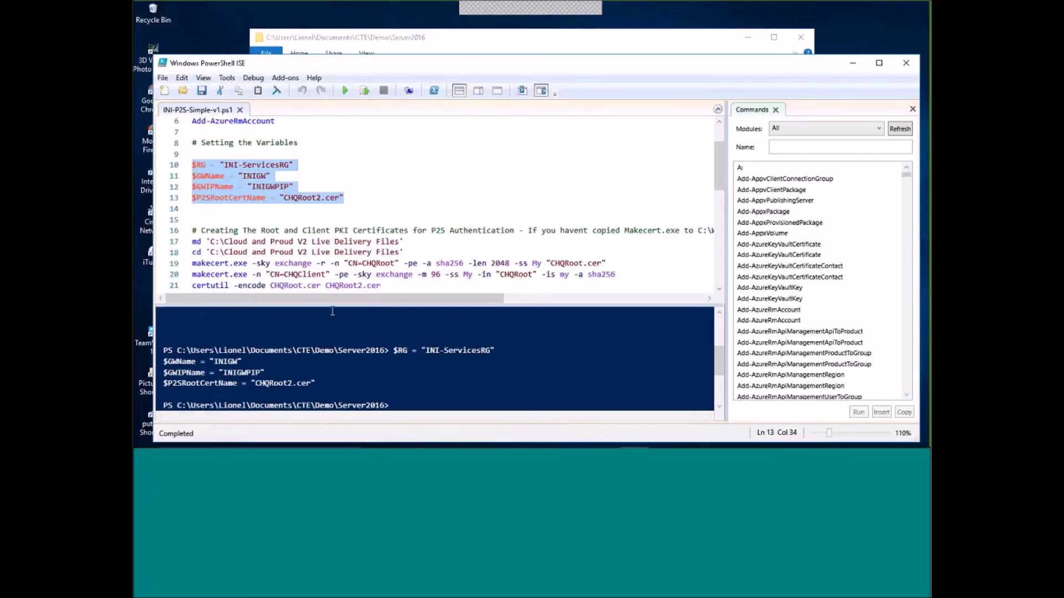
{"action": "left_click", "coordinate": [407, 405]}
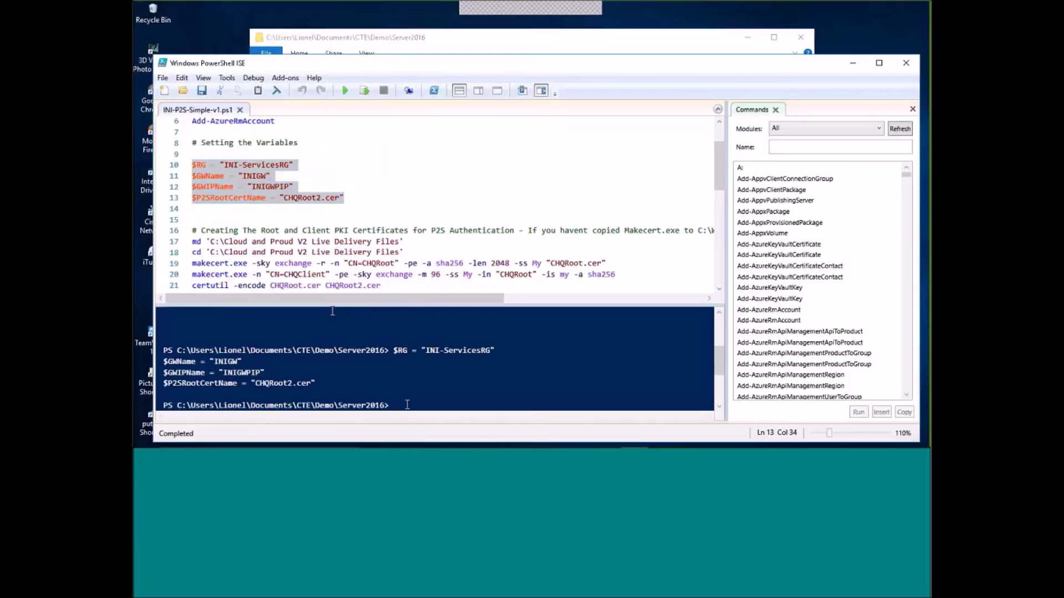
{"action": "type", "text": "$RG"}
{"action": "key", "text": "Return"}
{"action": "type", "text": "$RG"}
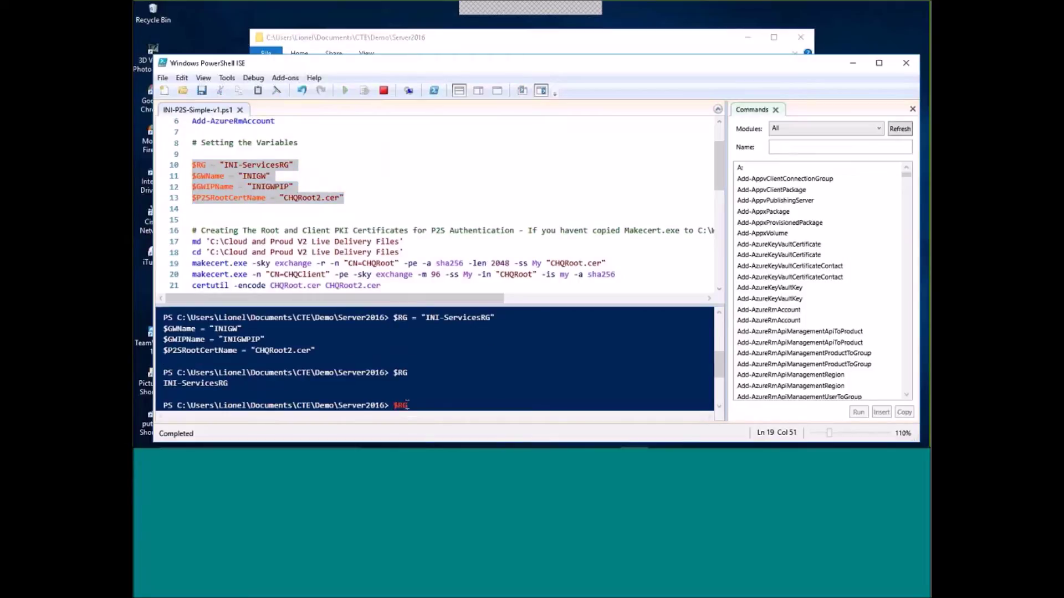
{"action": "key", "text": "BackSpace"}
{"action": "key", "text": "BackSpace"}
{"action": "key", "text": "BackSpace"}
{"action": "key", "text": "BackSpace"}
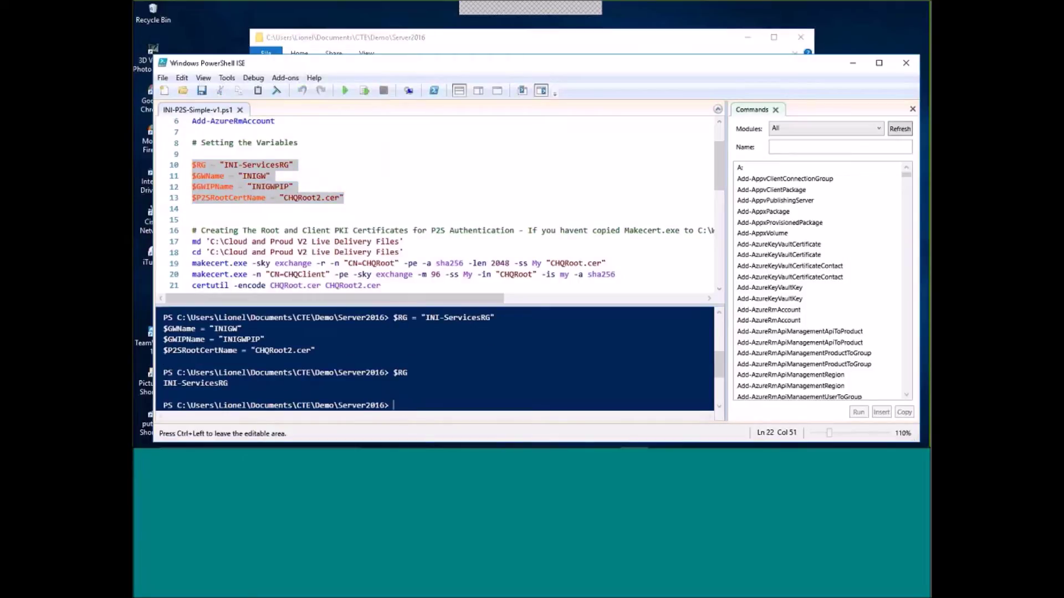
Scroll down and select the root certificate name CHQRoot2.cer on line 21.
{"action": "left_click", "coordinate": [529, 169]}
{"action": "left_click_drag", "start_coordinate": [719, 168], "coordinate": [721, 183]}
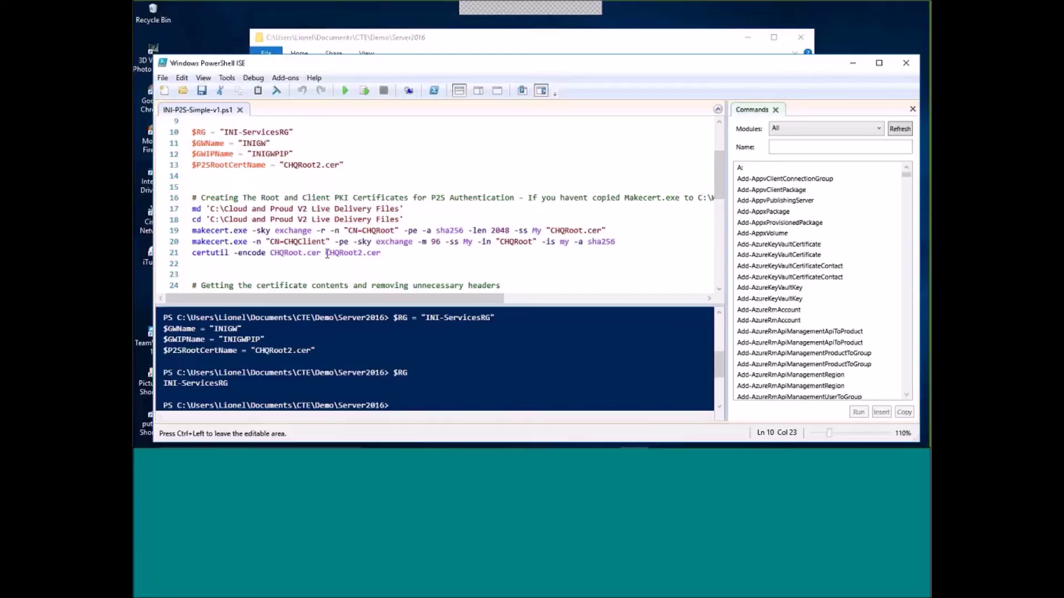
{"action": "left_click_drag", "start_coordinate": [328, 254], "coordinate": [382, 259]}
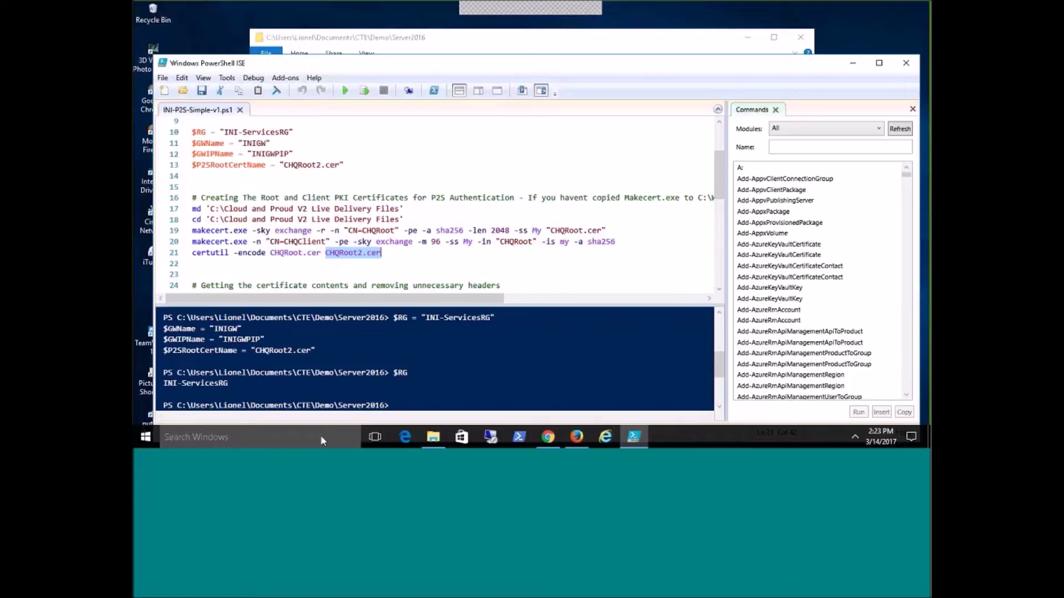
Launch cmd from the Run dialog via the Start button's power-user menu.
{"action": "left_click", "coordinate": [158, 432]}
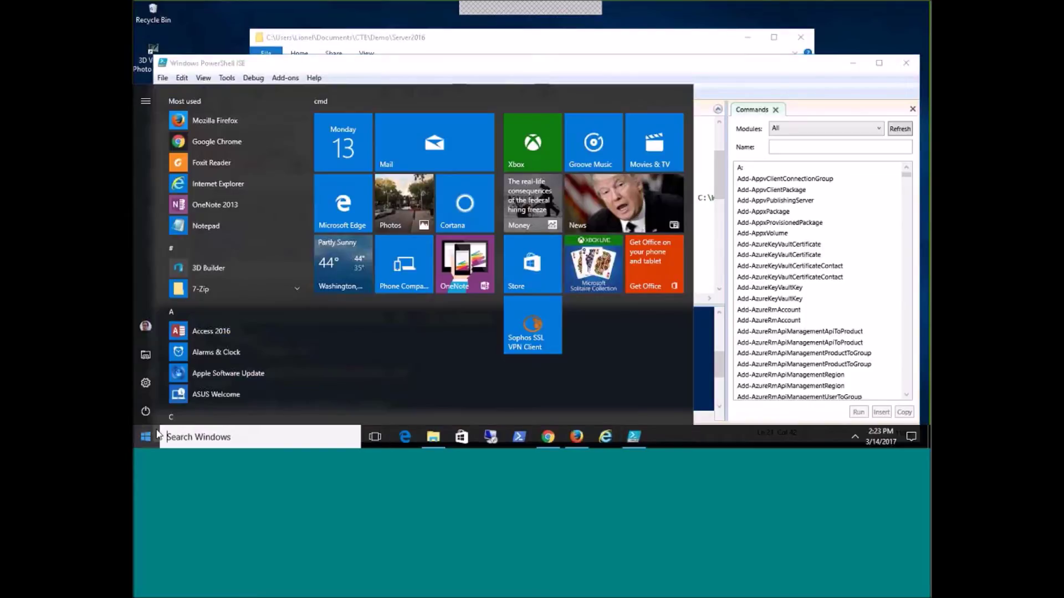
{"action": "left_click", "coordinate": [149, 438]}
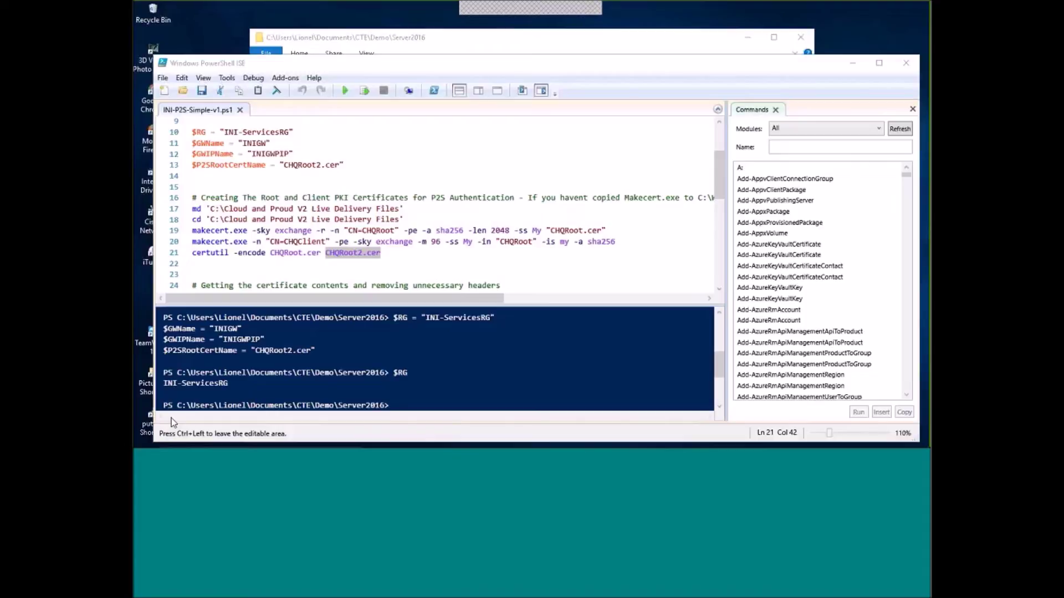
{"action": "mouse_move", "coordinate": [143, 444]}
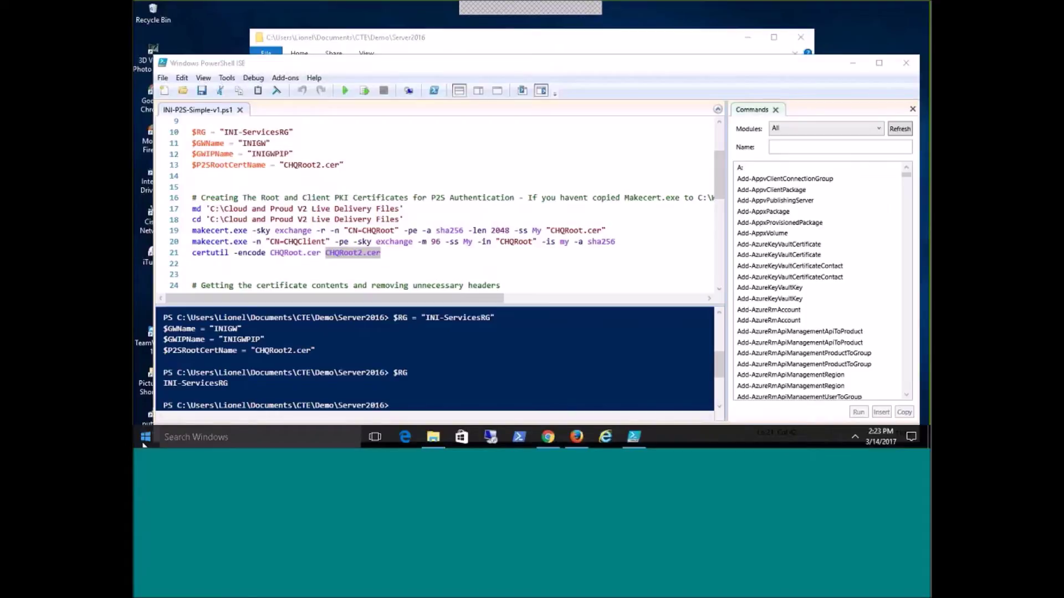
{"action": "right_click", "coordinate": [144, 440]}
{"action": "left_click", "coordinate": [172, 379]}
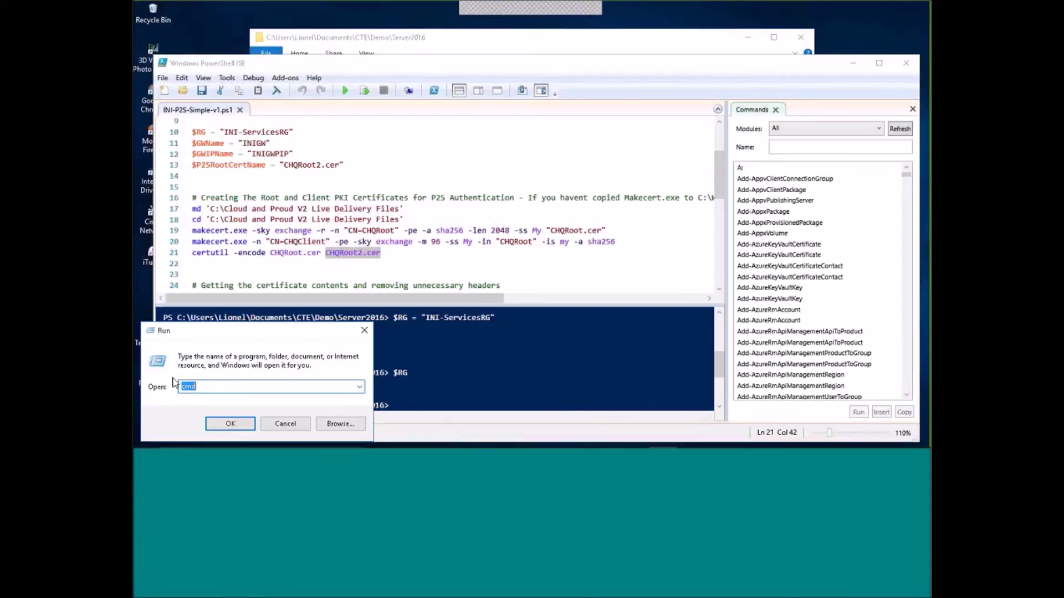
{"action": "key", "text": "Return"}
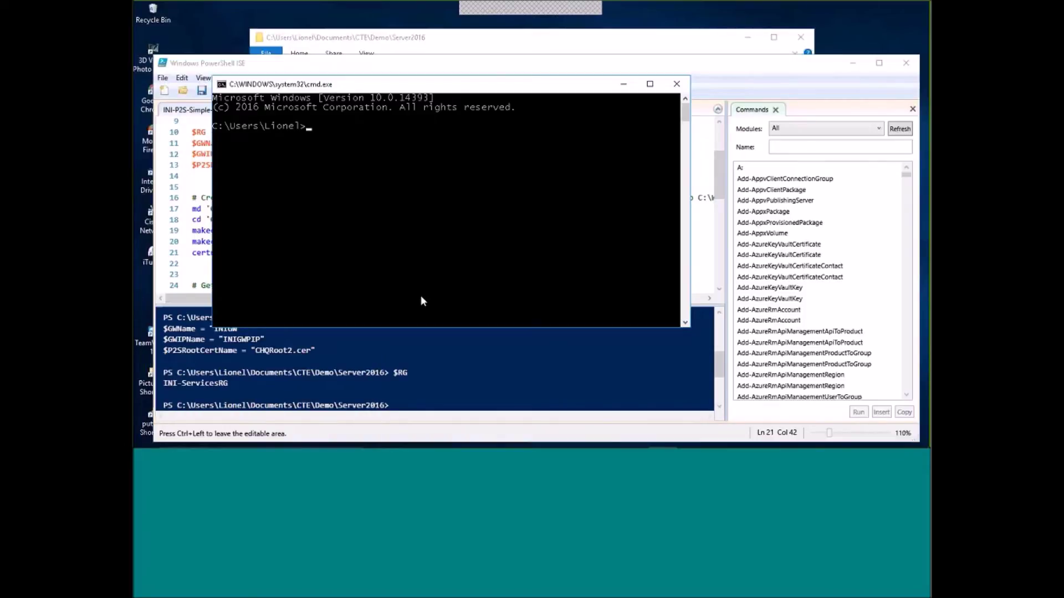
Run whoami to check the signed-in user, then launch mmc.
{"action": "type", "text": "whoami"}
{"action": "key", "text": "Return"}
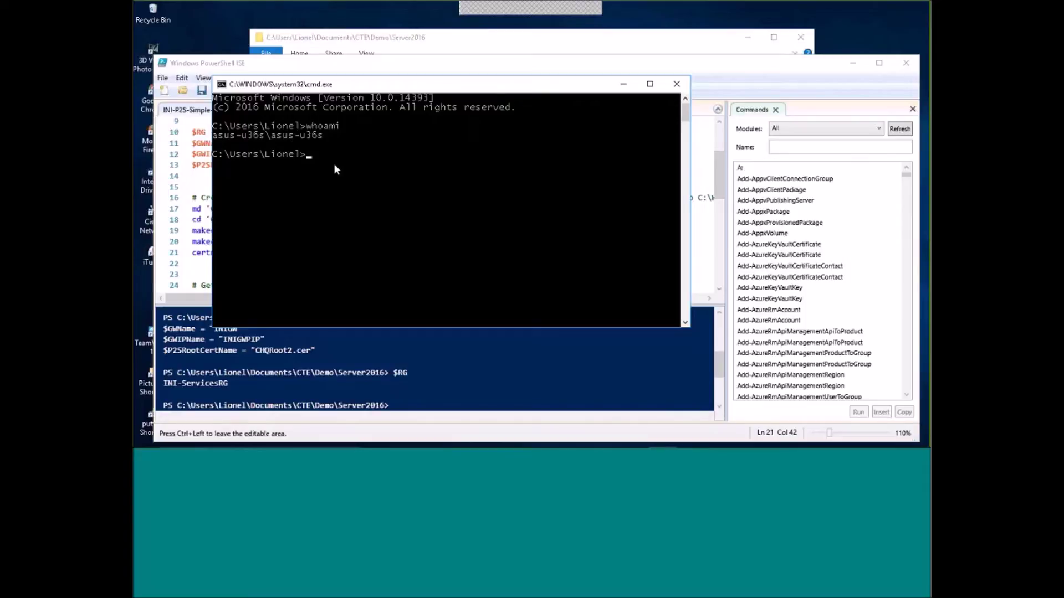
{"action": "type", "text": "mmc"}
{"action": "key", "text": "Return"}
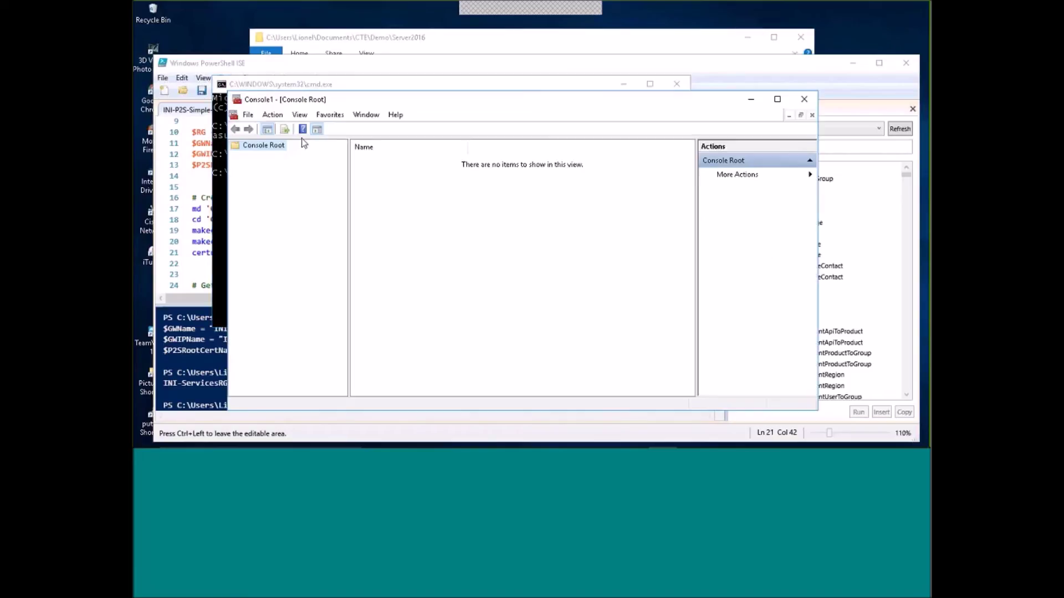
Add the Certificates snap-in for My user account to Console1.
{"action": "left_click", "coordinate": [249, 116]}
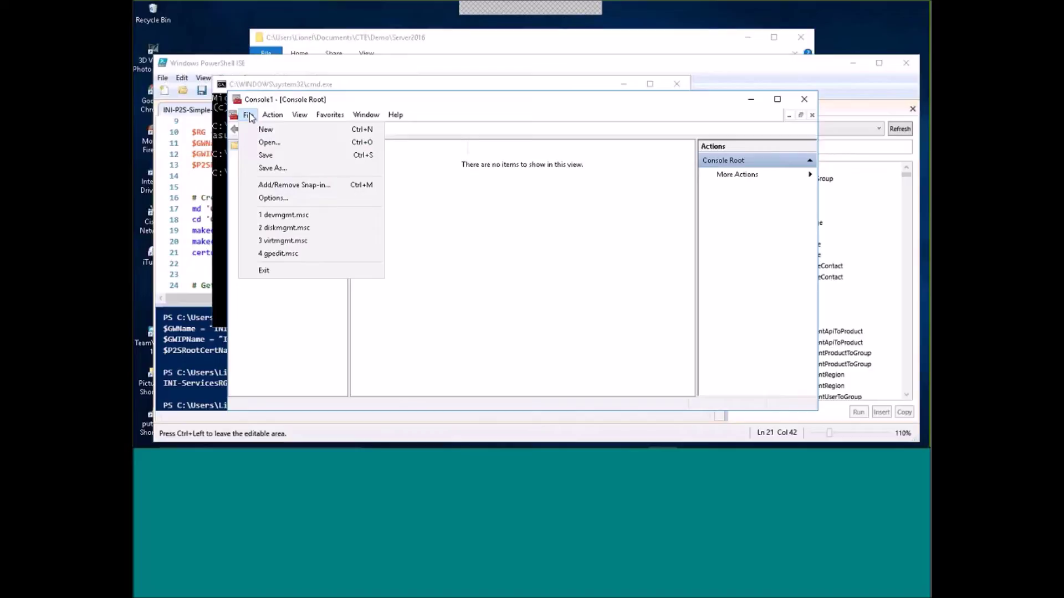
{"action": "left_click", "coordinate": [276, 185]}
{"action": "left_click", "coordinate": [361, 207]}
{"action": "left_click", "coordinate": [496, 241]}
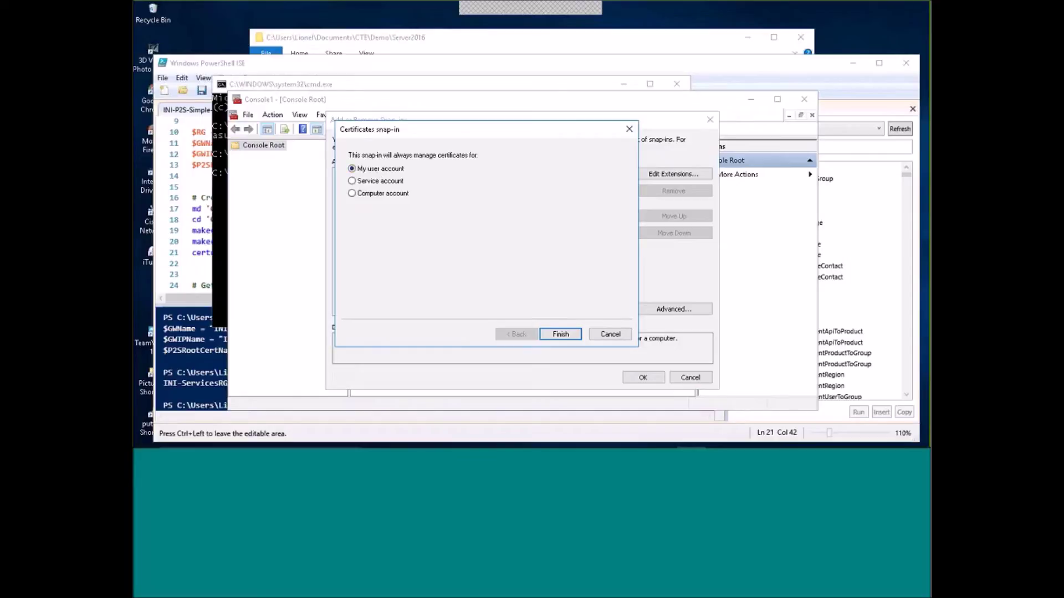
{"action": "left_click", "coordinate": [561, 335]}
{"action": "left_click", "coordinate": [641, 377]}
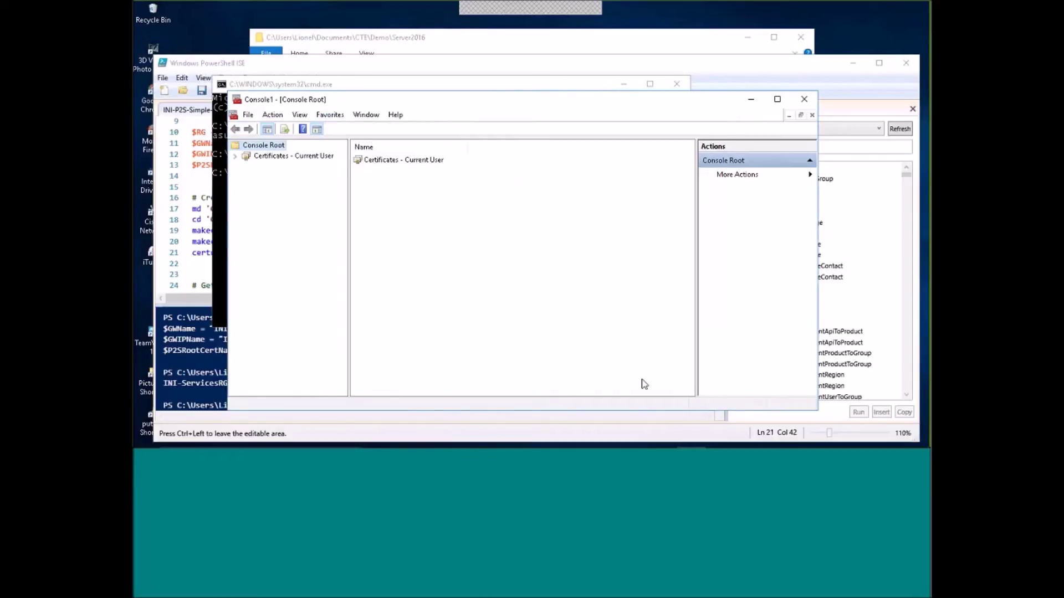
List the Personal store's certificates, including CHQClient and CHQRoot, then minimize the console instead of closing.
{"action": "left_click", "coordinate": [235, 156]}
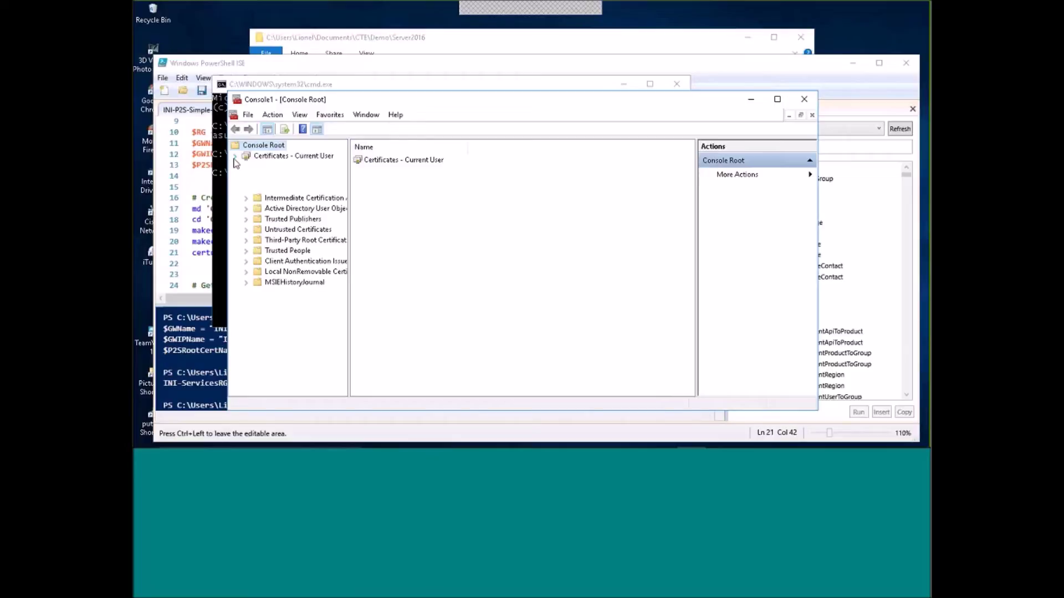
{"action": "left_click", "coordinate": [246, 167]}
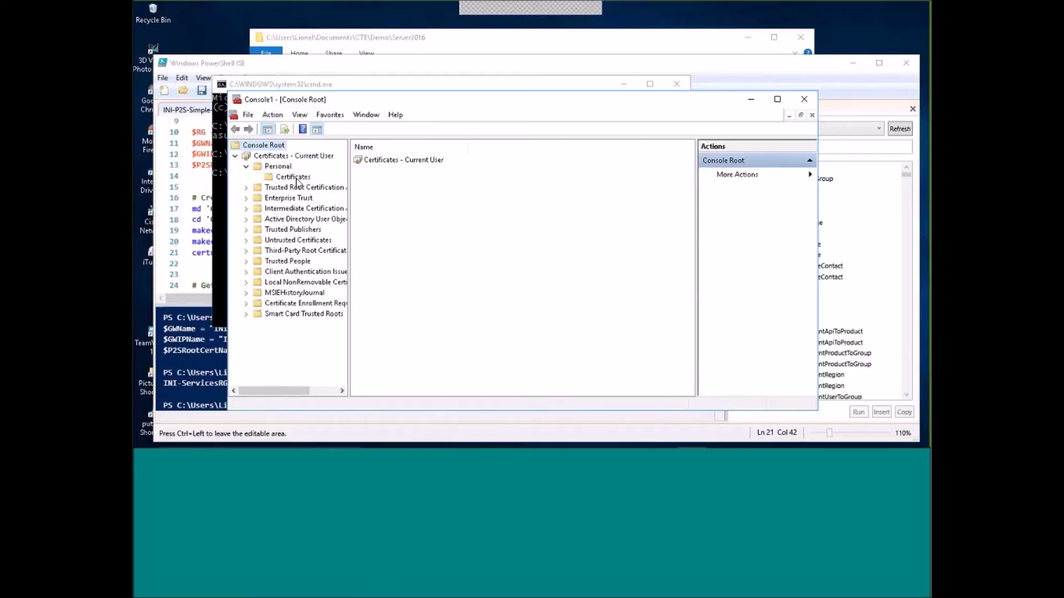
{"action": "left_click", "coordinate": [297, 179]}
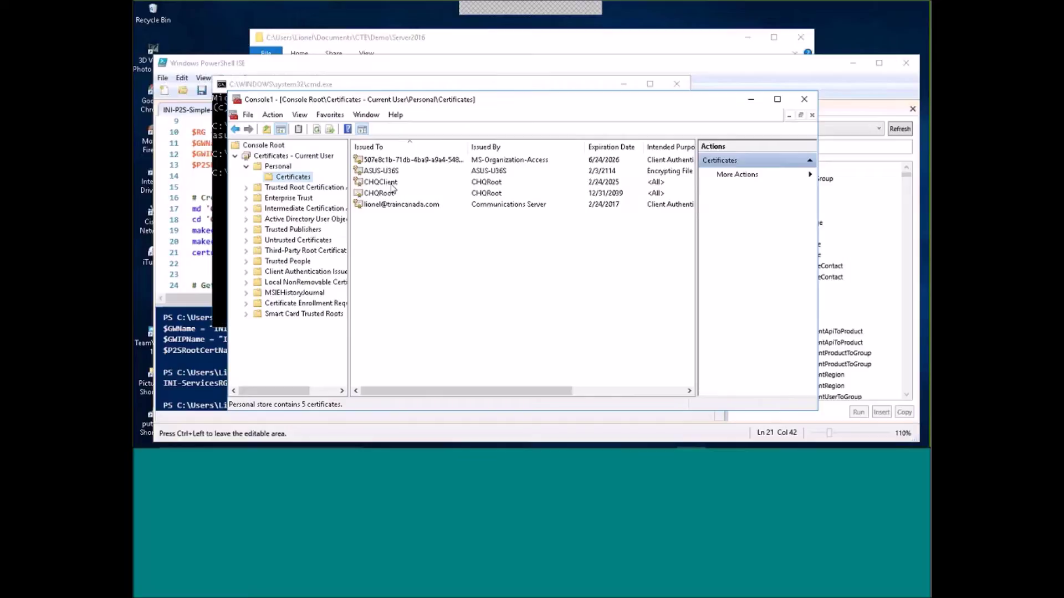
{"action": "left_click", "coordinate": [804, 99]}
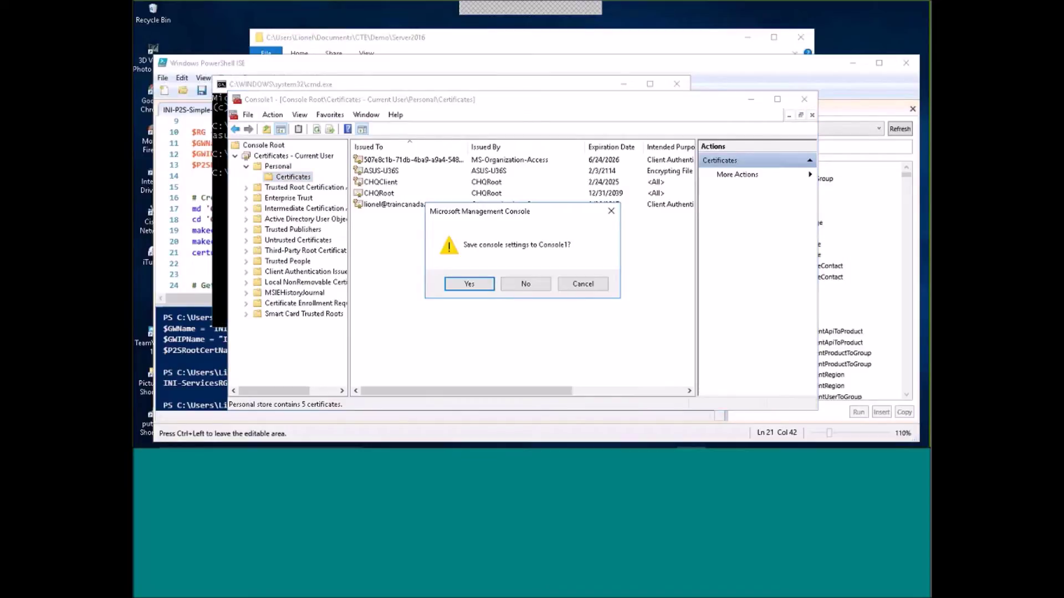
{"action": "left_click", "coordinate": [583, 284]}
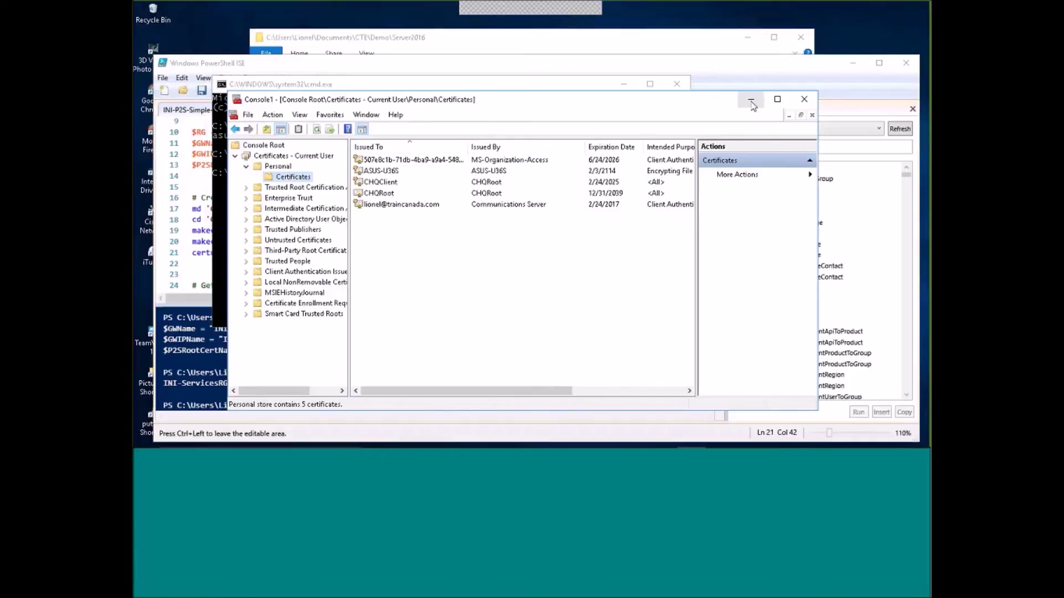
{"action": "left_click", "coordinate": [752, 103]}
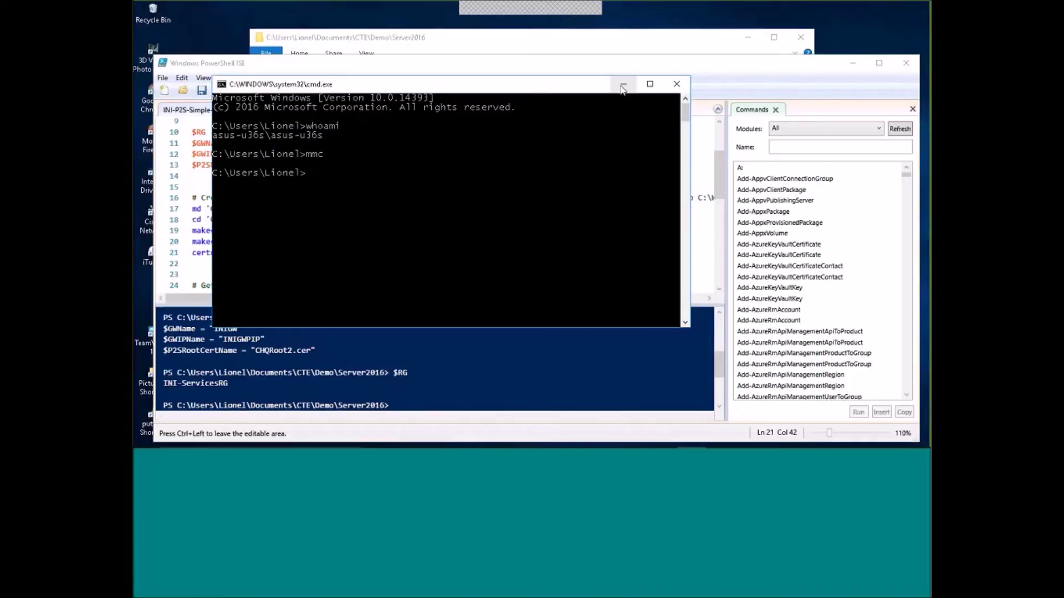
Run line 18 to cd into Cloud and Proud V2 Live Delivery Files, then line 26 to load CHQRoot2.cer into $Text.
{"action": "left_click", "coordinate": [623, 86]}
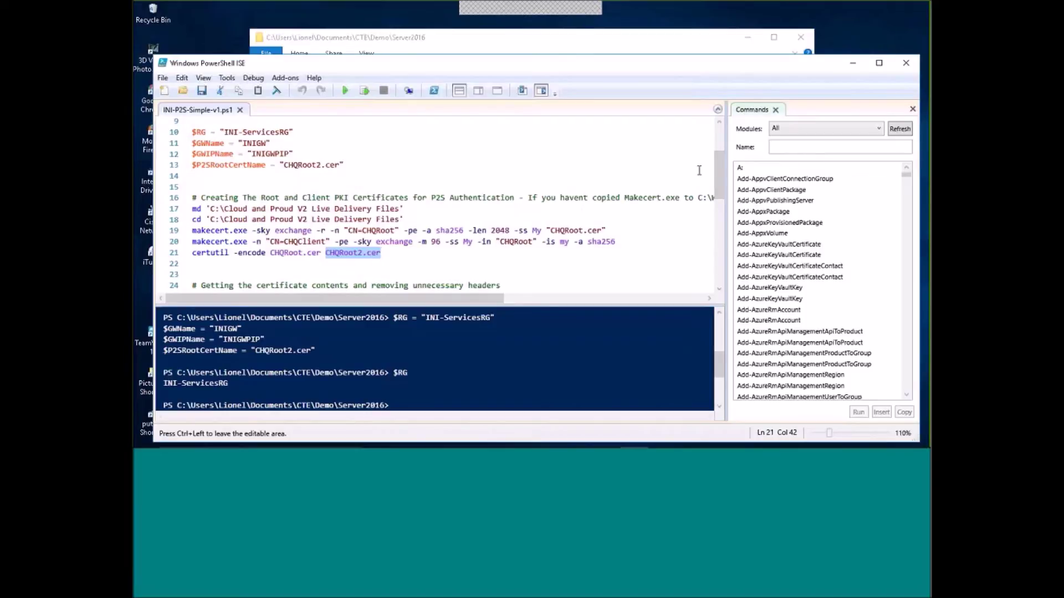
{"action": "left_click_drag", "start_coordinate": [722, 168], "coordinate": [724, 194]}
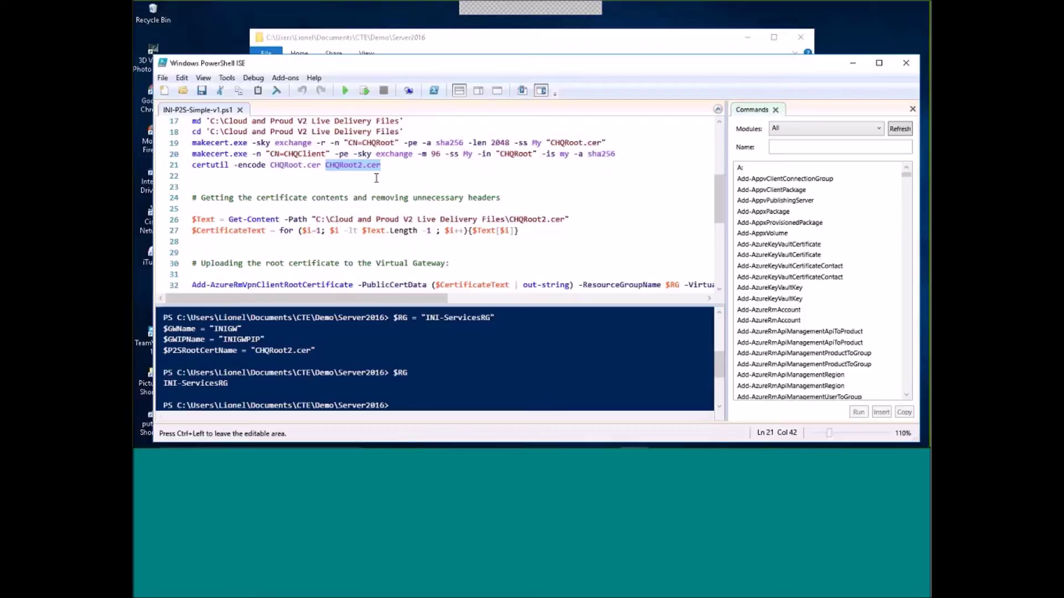
{"action": "left_click", "coordinate": [410, 131]}
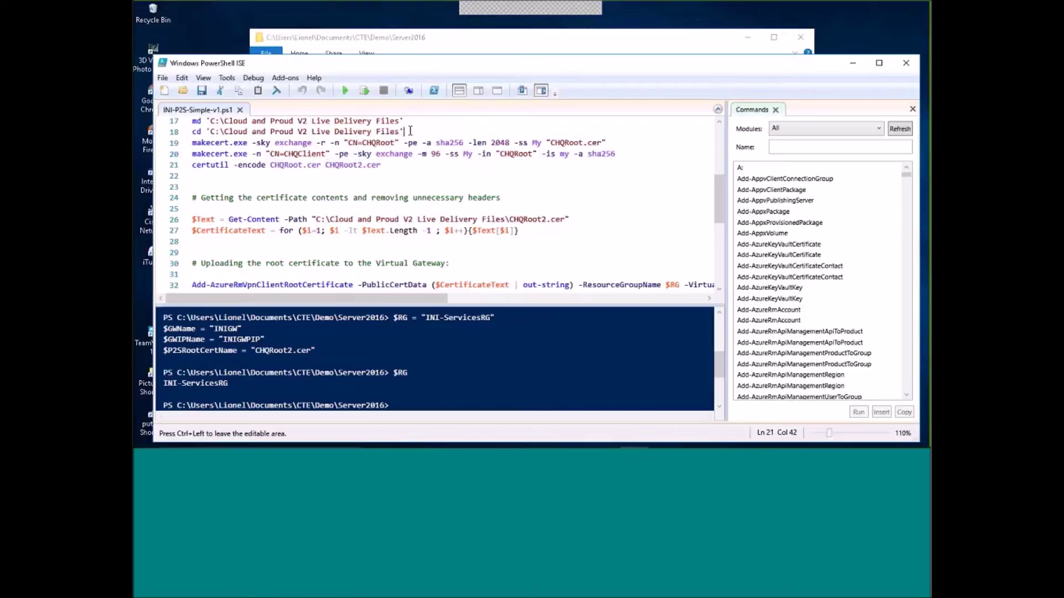
{"action": "key", "text": "shift+Home"}
{"action": "left_click", "coordinate": [364, 91]}
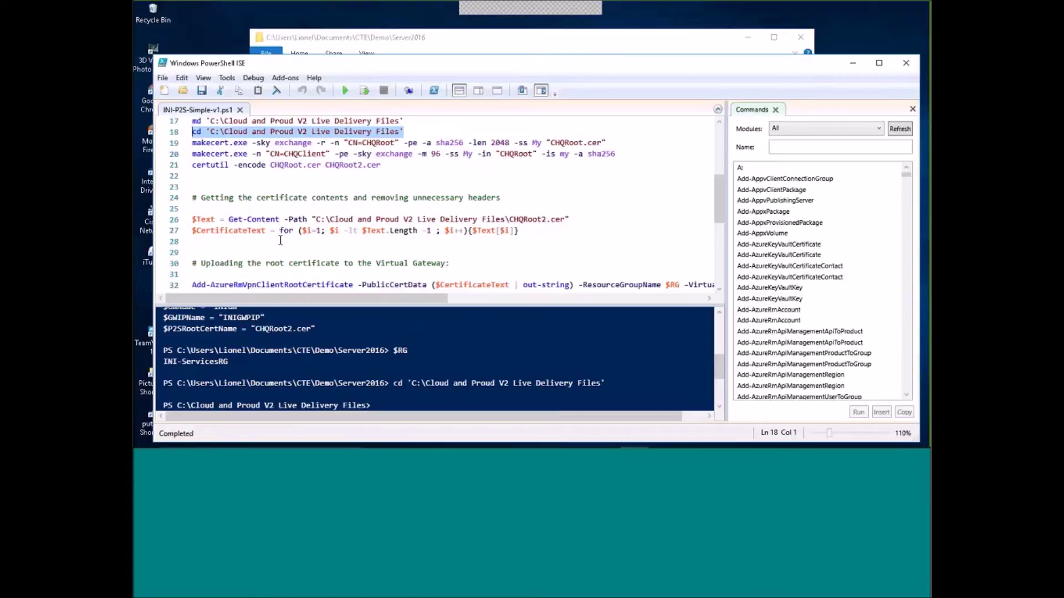
{"action": "left_click", "coordinate": [571, 220]}
{"action": "left_click", "coordinate": [366, 91]}
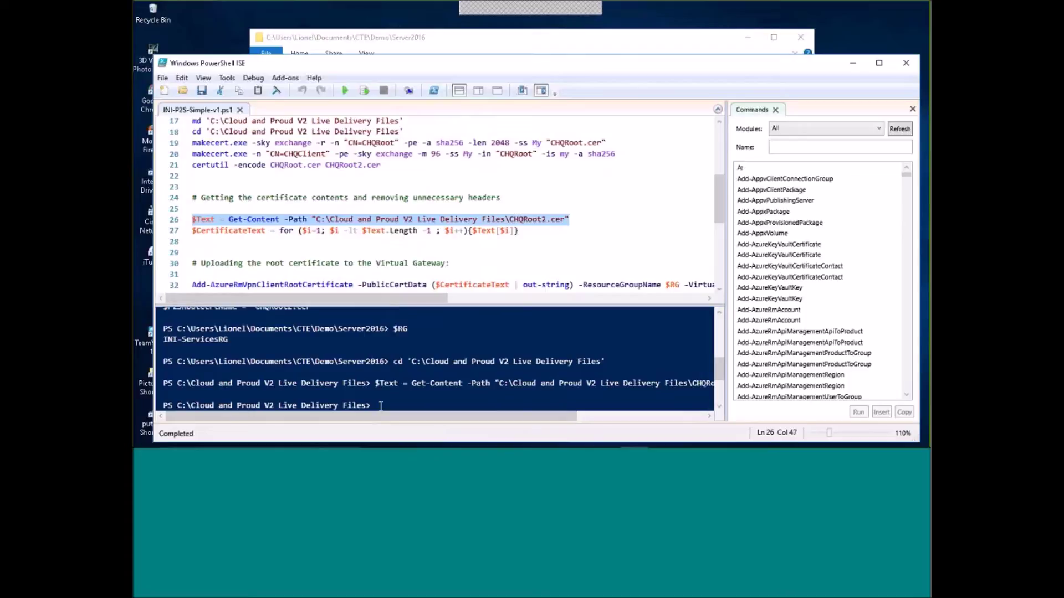
Print $Text in the console to show CHQRoot2.cer's Base64 text ending with END CERTIFICATE.
{"action": "type", "text": "$Text"}
{"action": "key", "text": "BackSpace"}
{"action": "key", "text": "BackSpace"}
{"action": "type", "text": "xt"}
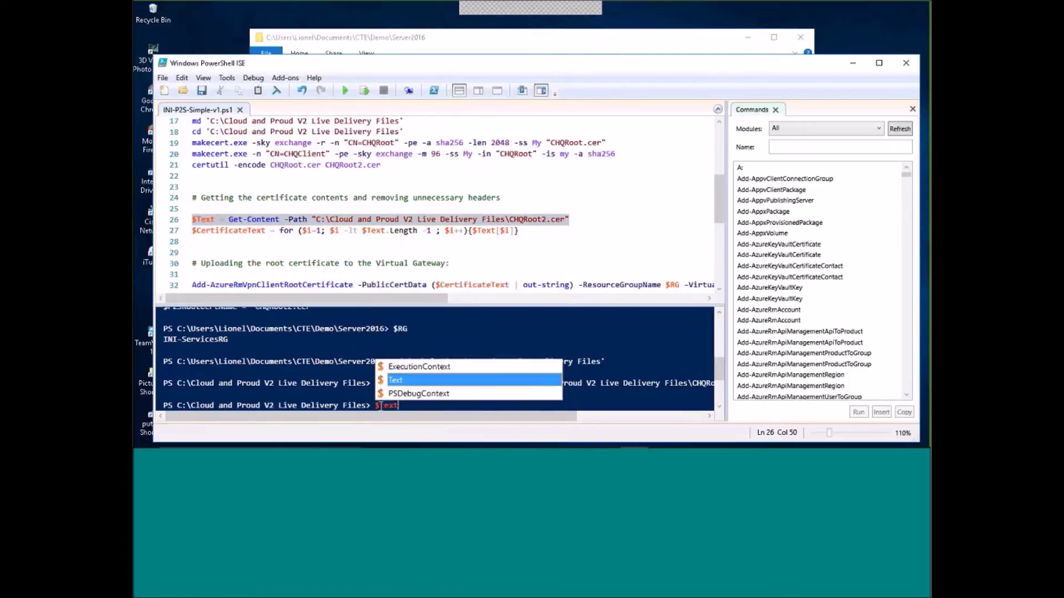
{"action": "key", "text": "Escape"}
{"action": "key", "text": "Return"}
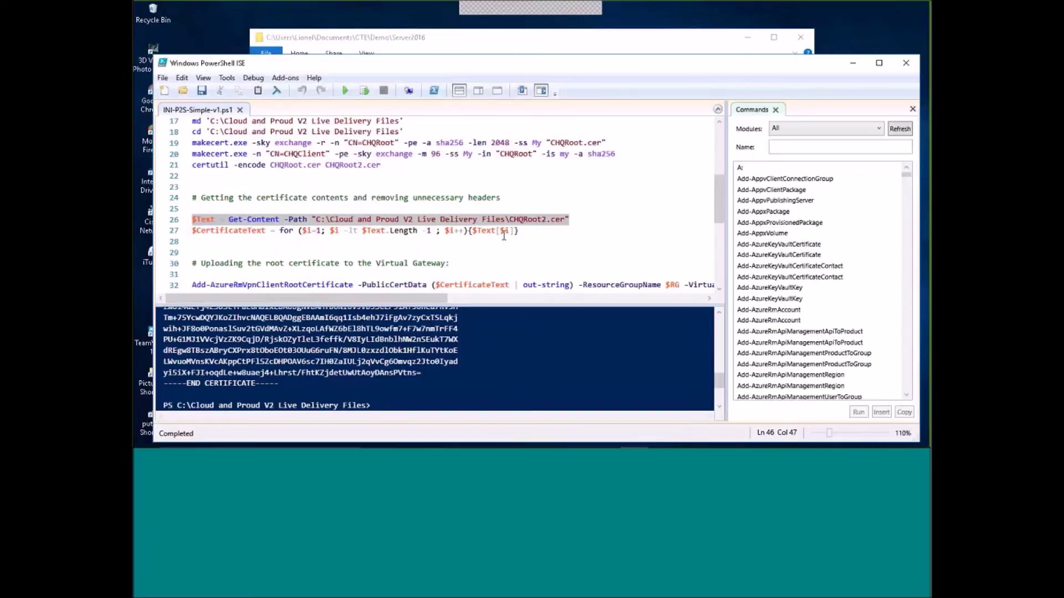
Run line 27 to build $CertificateText, then print it to confirm the header-free Base64.
{"action": "left_click", "coordinate": [520, 231]}
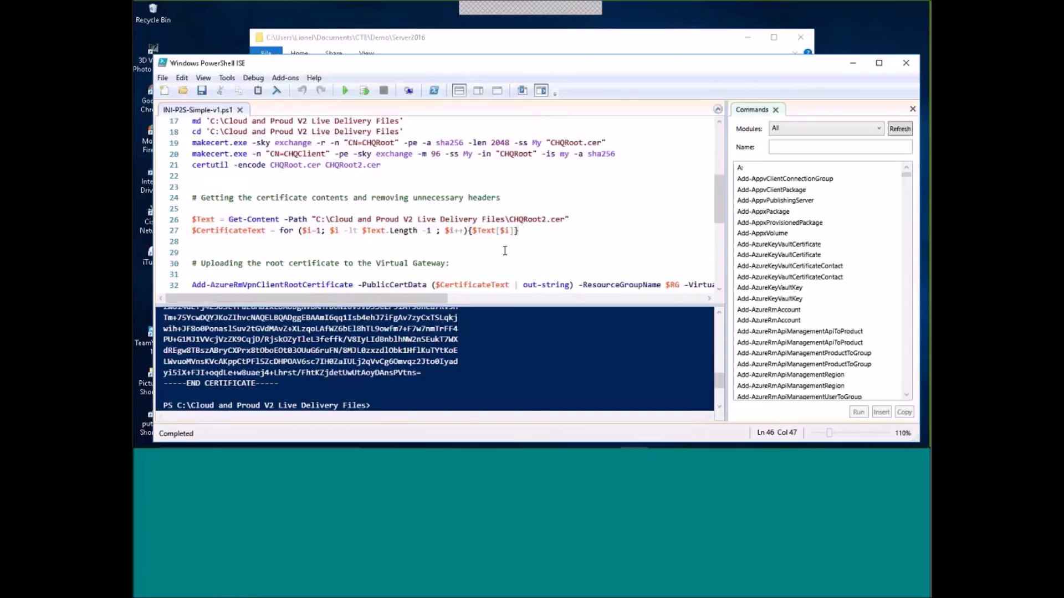
{"action": "left_click", "coordinate": [365, 91]}
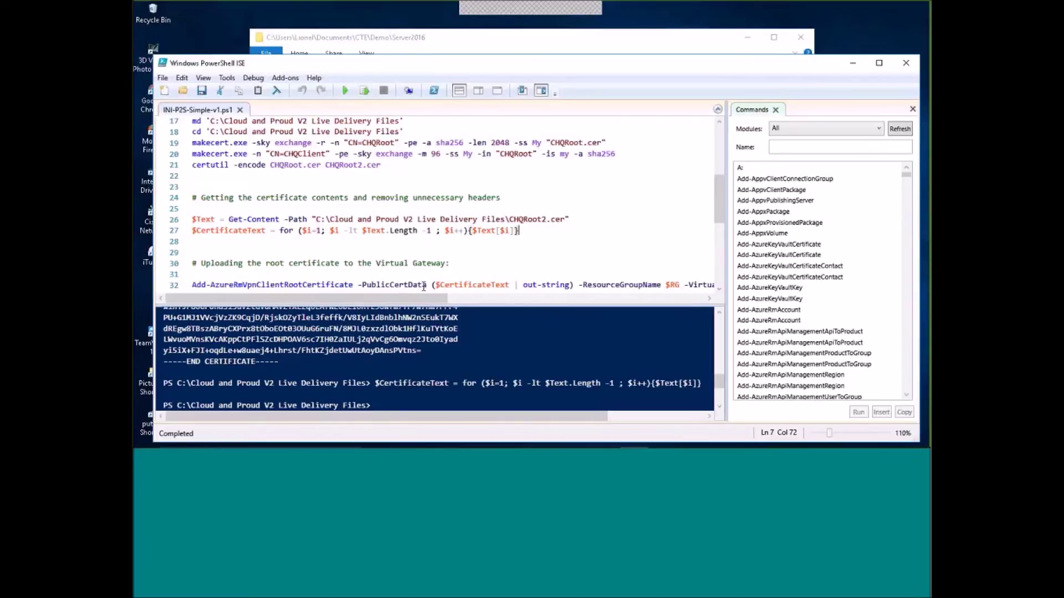
{"action": "left_click", "coordinate": [393, 407]}
{"action": "type", "text": "$CertificateText"}
{"action": "key", "text": "Return"}
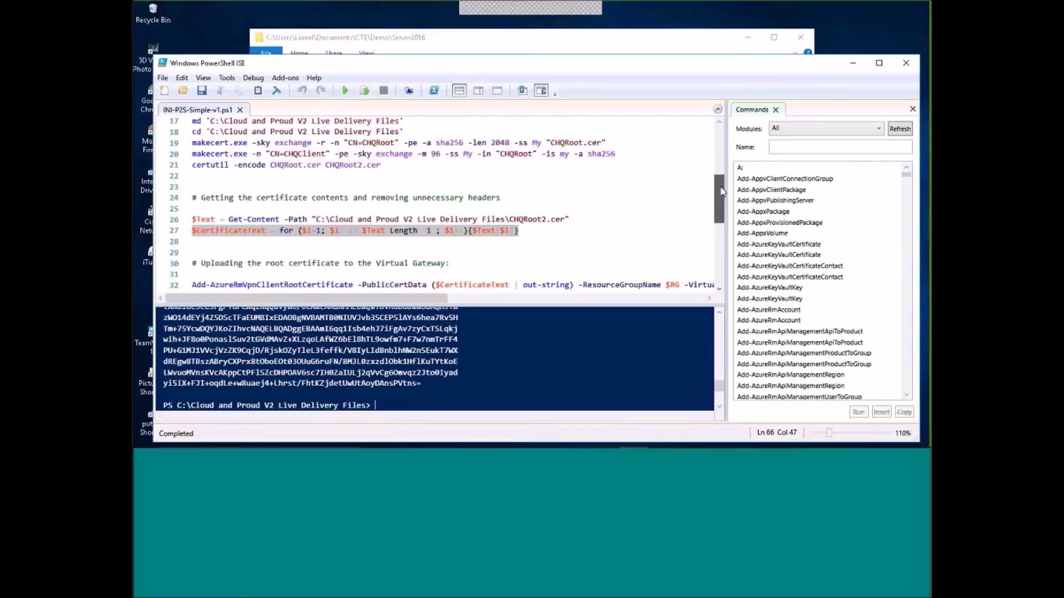
{"action": "left_click_drag", "start_coordinate": [722, 190], "coordinate": [723, 207]}
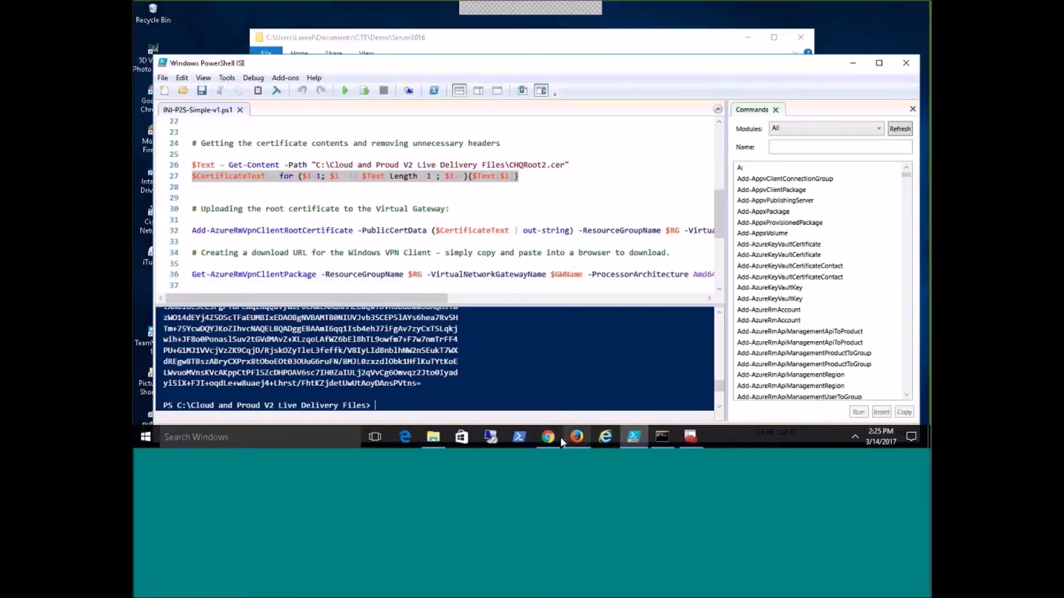
{"action": "mouse_move", "coordinate": [575, 440]}
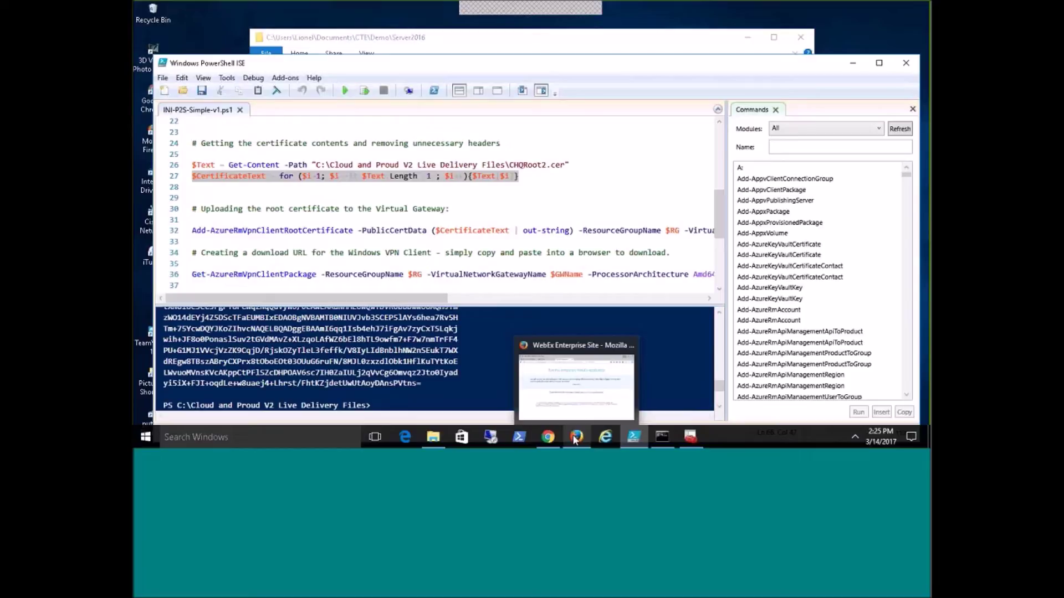
{"action": "left_click", "coordinate": [547, 438]}
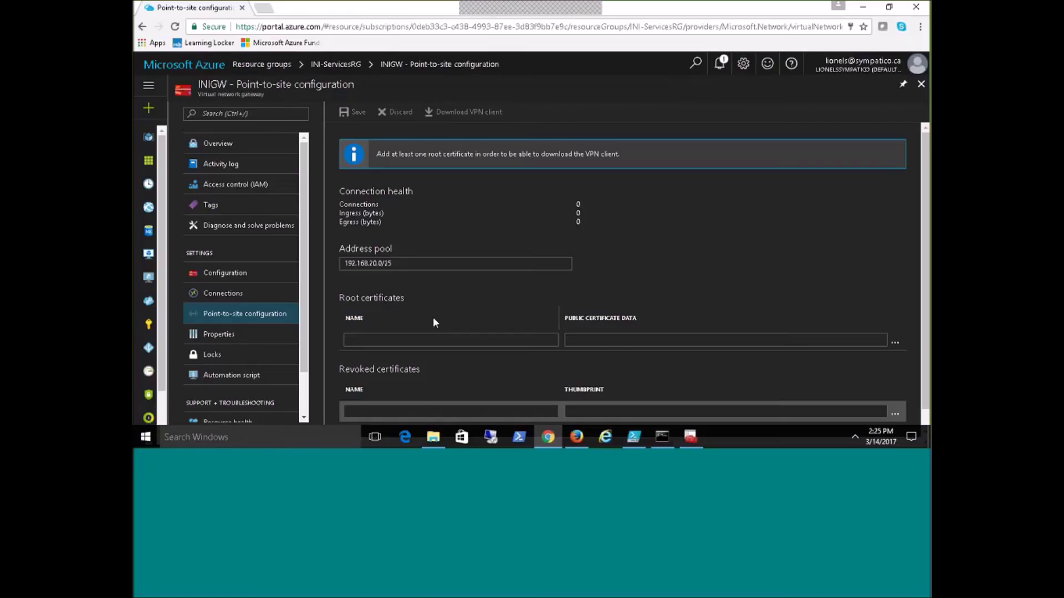
{"action": "left_click", "coordinate": [865, 8]}
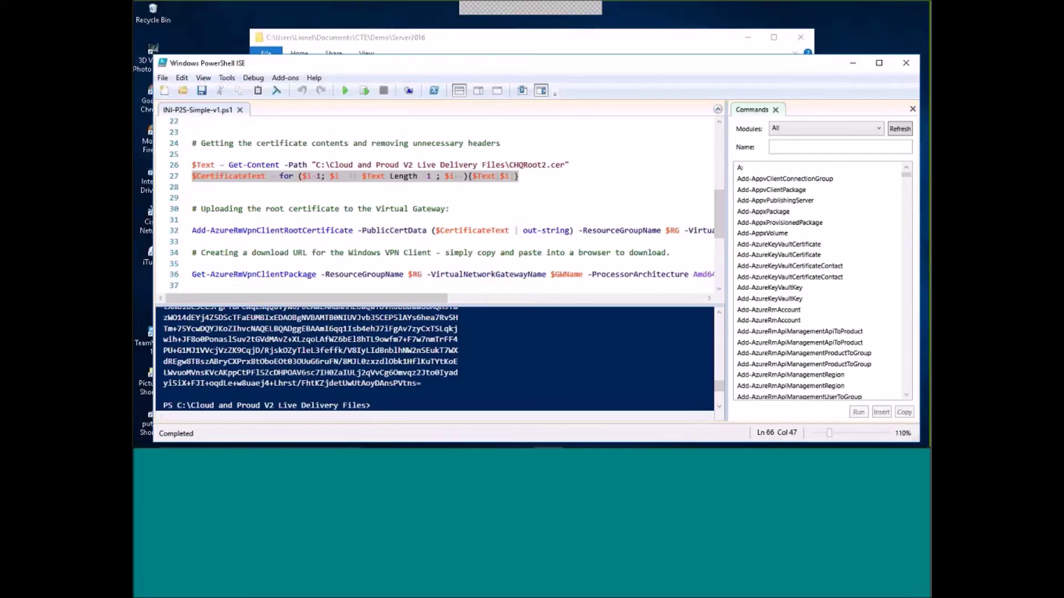
Scroll the editor right to see the end of line 32's Add-AzureRmVpnClientRootCertificate command.
{"action": "scroll", "coordinate": [434, 299], "scroll_direction": "right", "scroll_amount": 5}
{"action": "left_click_drag", "start_coordinate": [434, 300], "coordinate": [455, 302]}
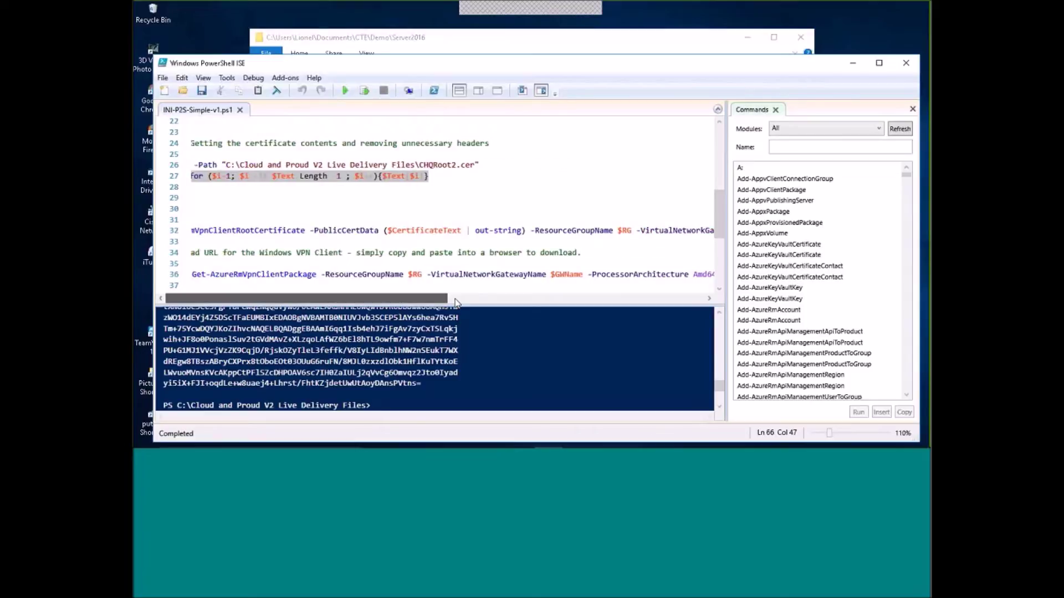
{"action": "scroll", "coordinate": [455, 302], "scroll_direction": "right", "scroll_amount": 3}
{"action": "left_click_drag", "start_coordinate": [501, 298], "coordinate": [721, 208]}
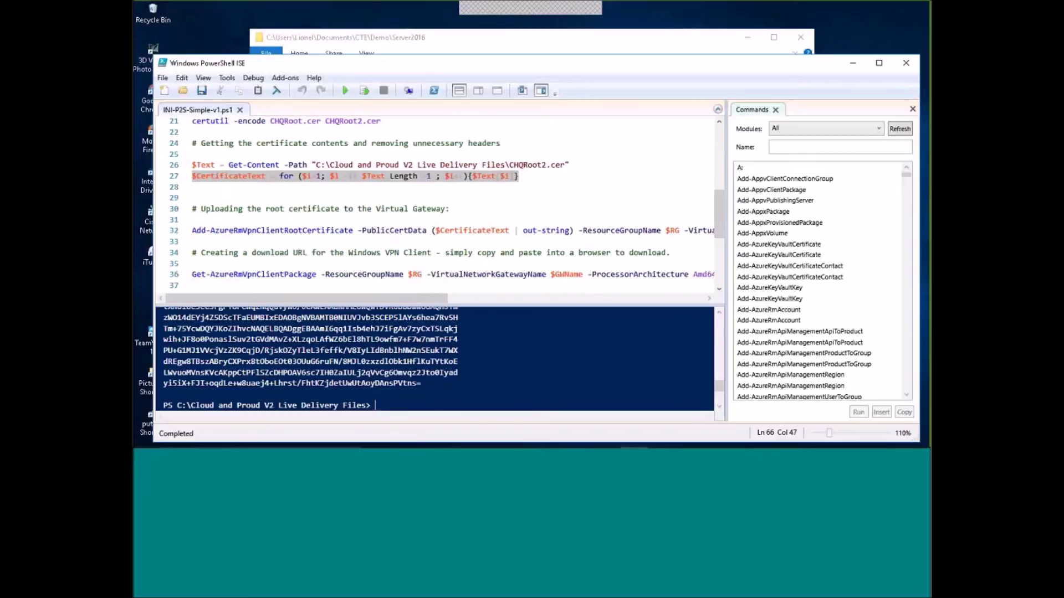
{"action": "left_click_drag", "start_coordinate": [418, 301], "coordinate": [622, 299]}
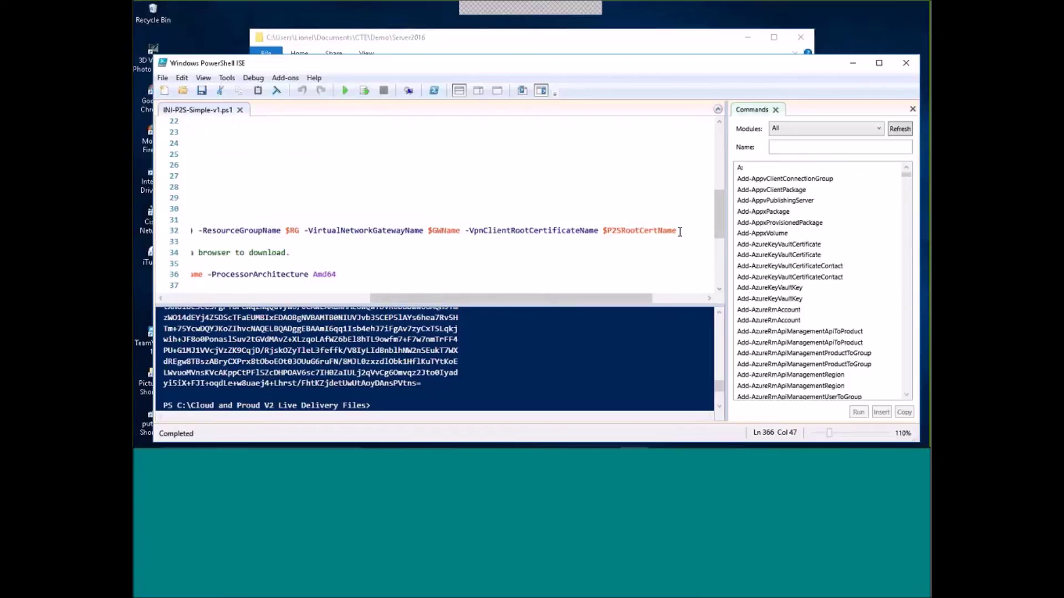
Run line 32 to upload CHQRoot2.cer as a root certificate to the INIGW gateway.
{"action": "left_click", "coordinate": [364, 92]}
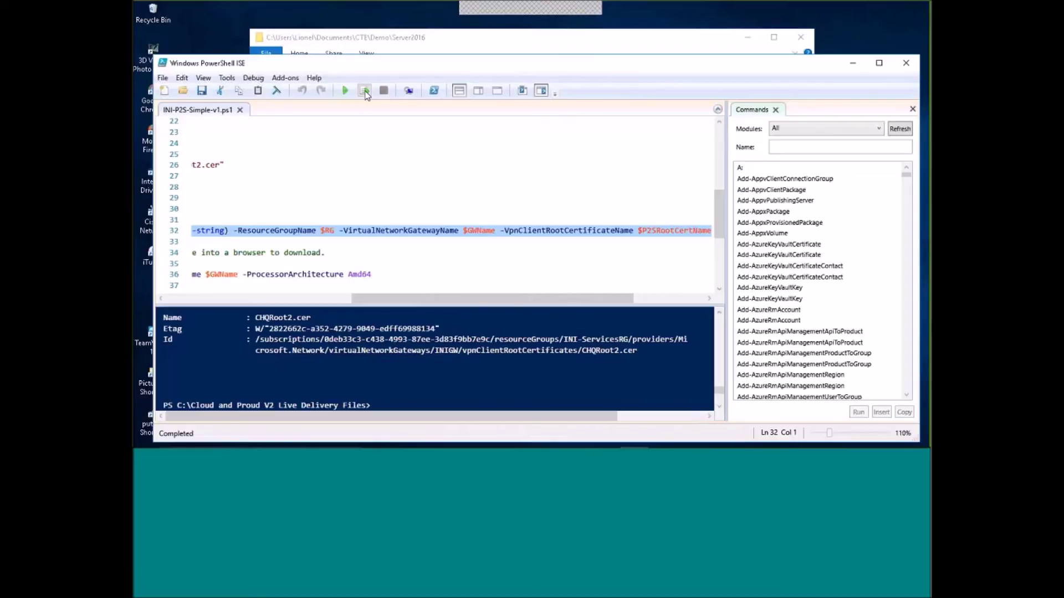
{"action": "mouse_move", "coordinate": [561, 443]}
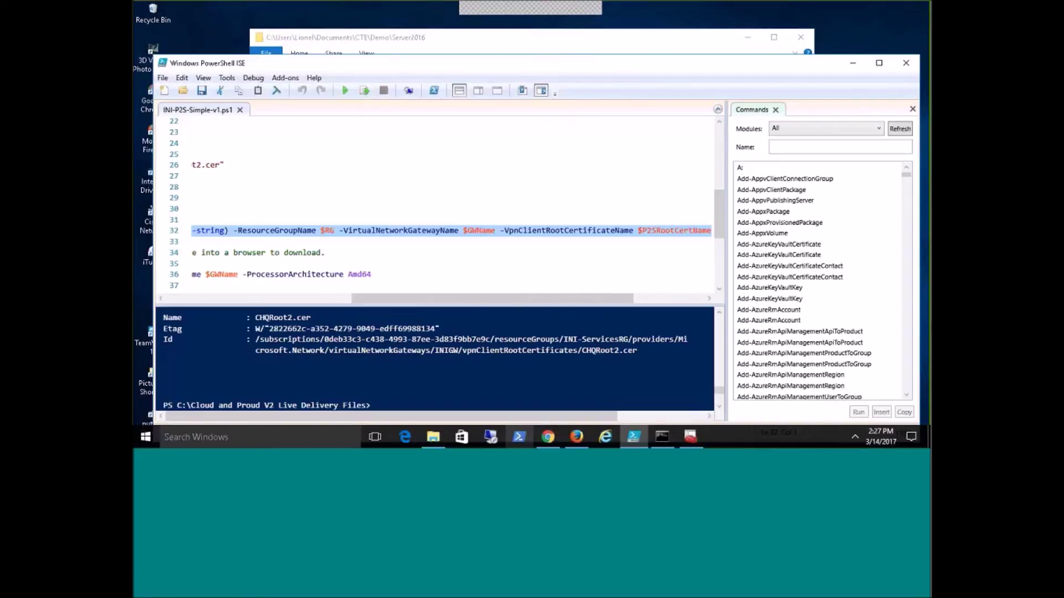
Reload INIGW's Point-to-site configuration to confirm CHQRoot2.cer is listed, then minimize Chrome.
{"action": "left_click", "coordinate": [554, 441]}
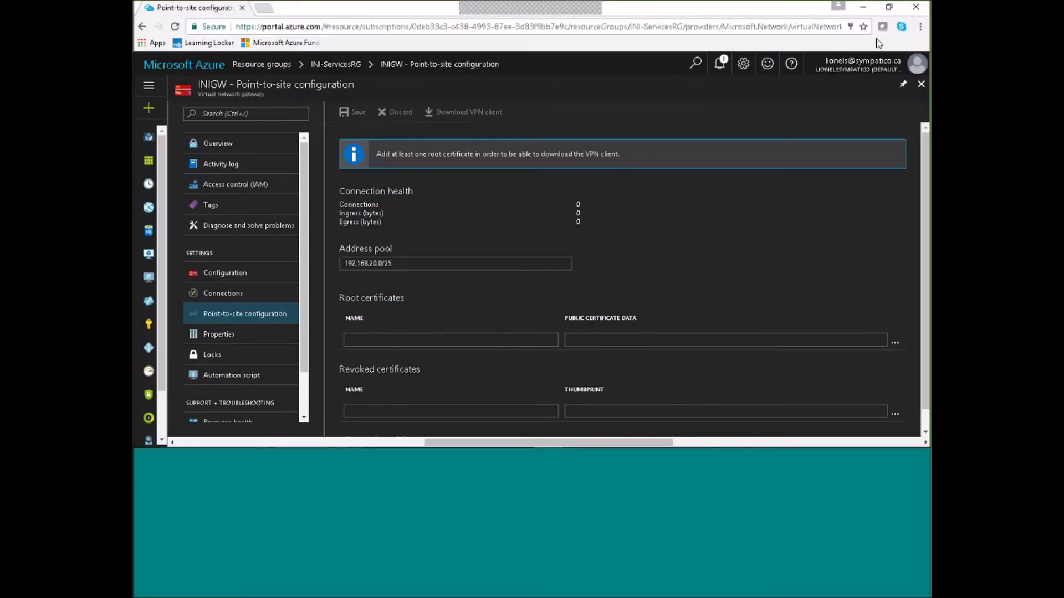
{"action": "left_click", "coordinate": [177, 26]}
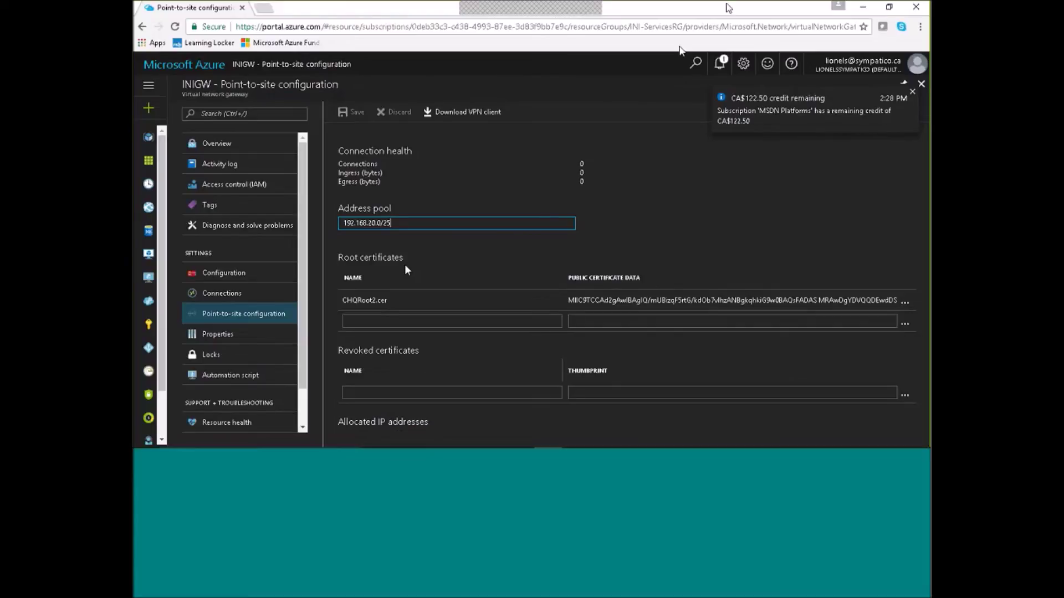
{"action": "mouse_move", "coordinate": [798, 442]}
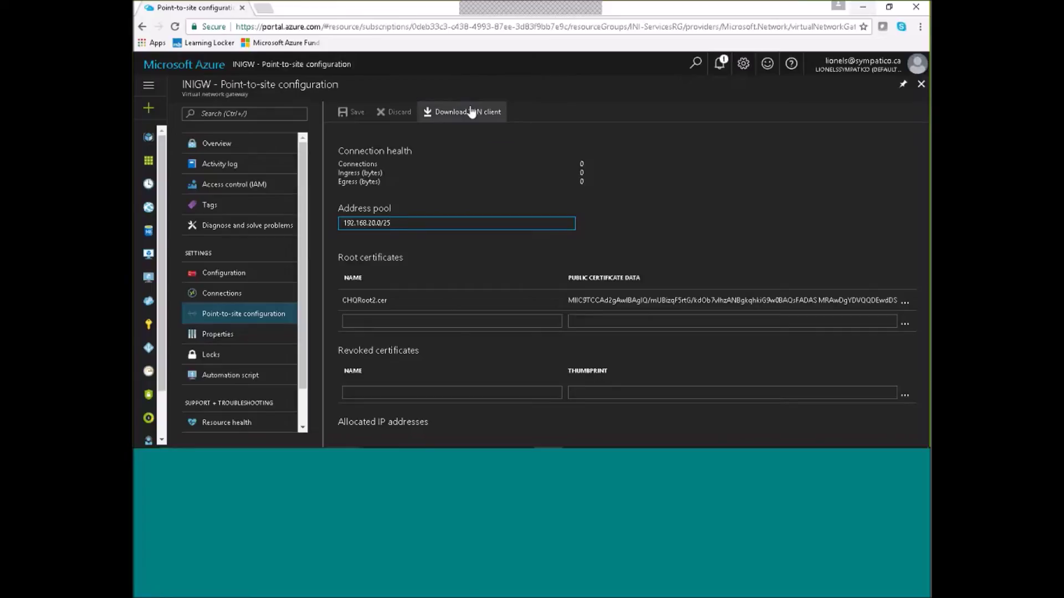
{"action": "left_click", "coordinate": [864, 8]}
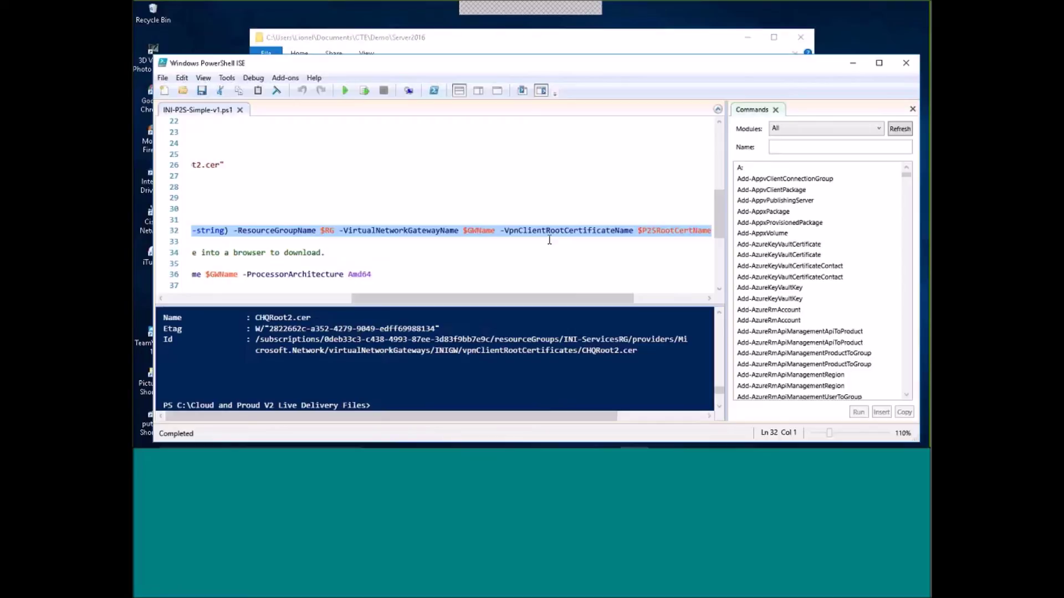
Scroll the script fully left, then bring INIGW's Point-to-site configuration in Chrome back to front.
{"action": "left_click_drag", "start_coordinate": [378, 294], "coordinate": [200, 304]}
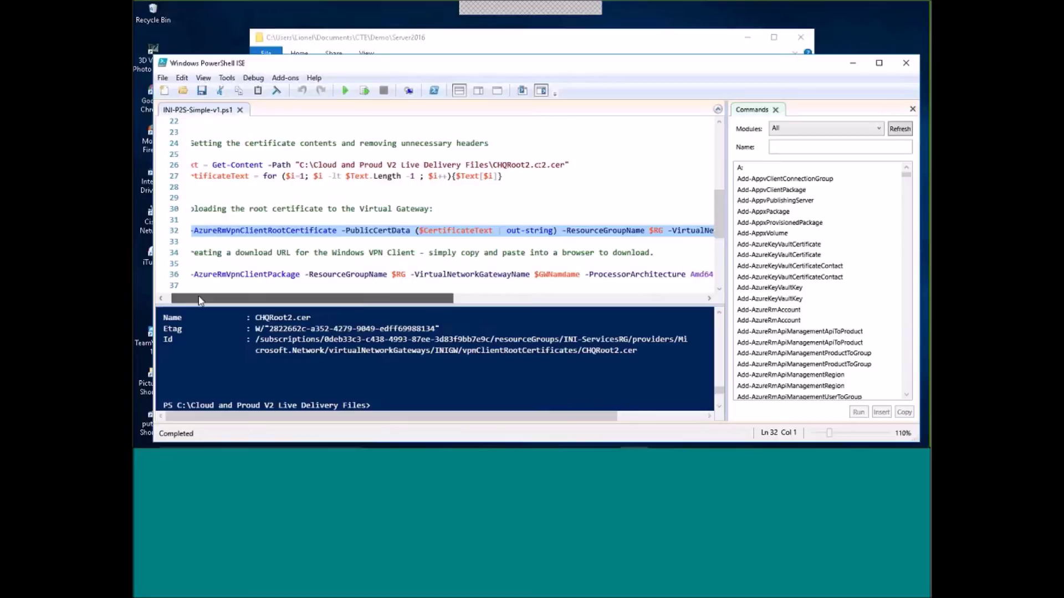
{"action": "left_click_drag", "start_coordinate": [201, 301], "coordinate": [195, 300]}
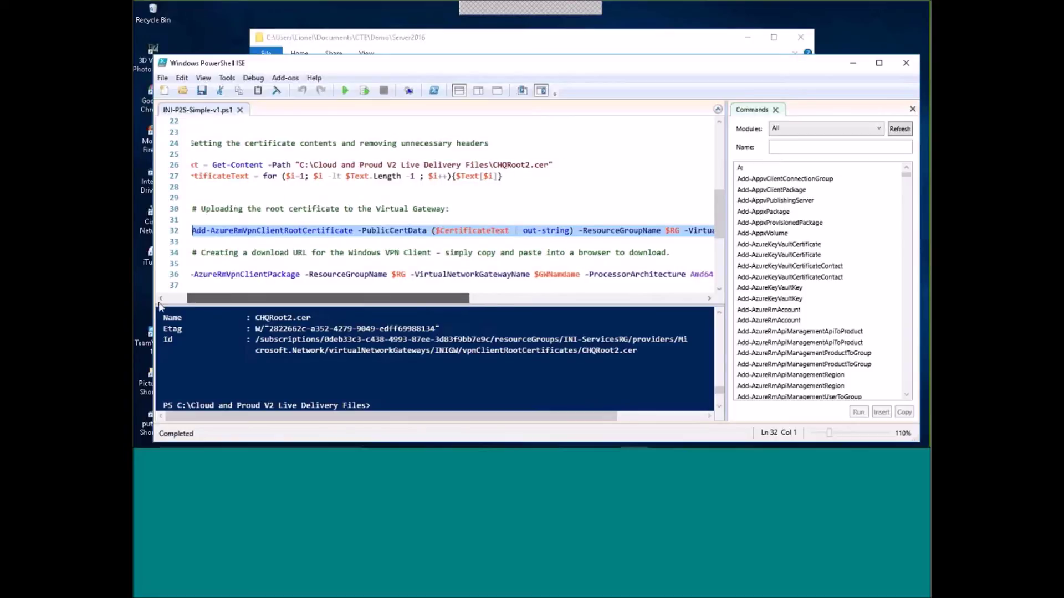
{"action": "mouse_move", "coordinate": [490, 447]}
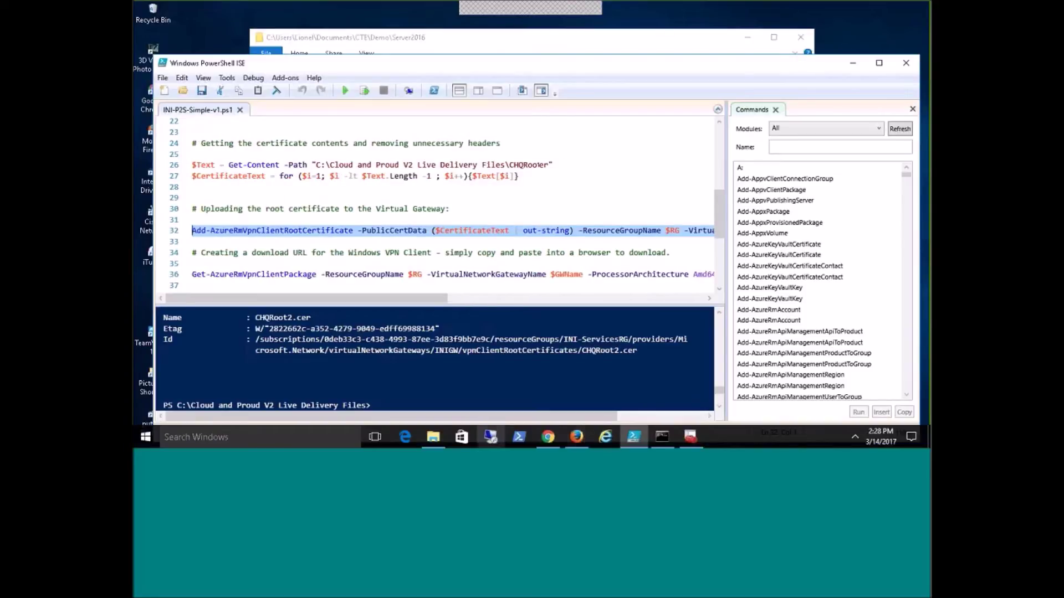
{"action": "left_click", "coordinate": [549, 438]}
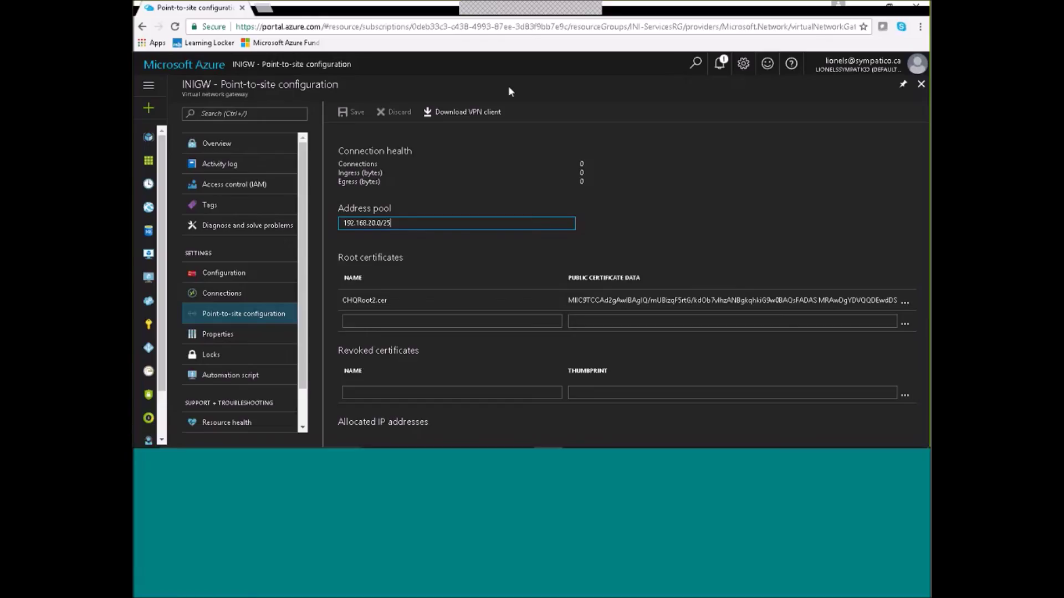
Download the AMD64 VPN client package from INIGW's Download VPN client pane.
{"action": "left_click", "coordinate": [465, 113]}
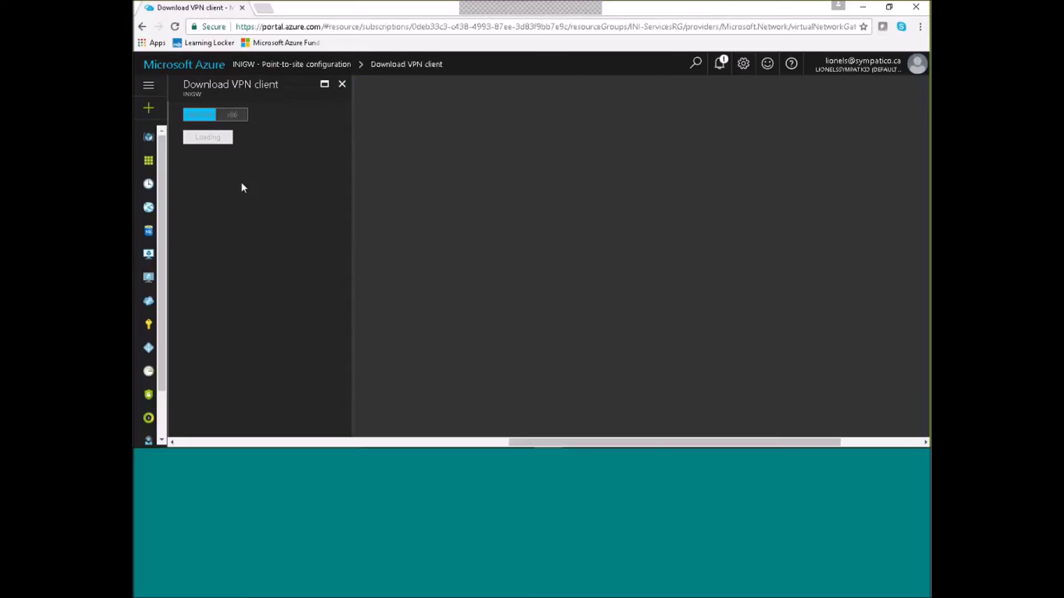
{"action": "mouse_move", "coordinate": [532, 446]}
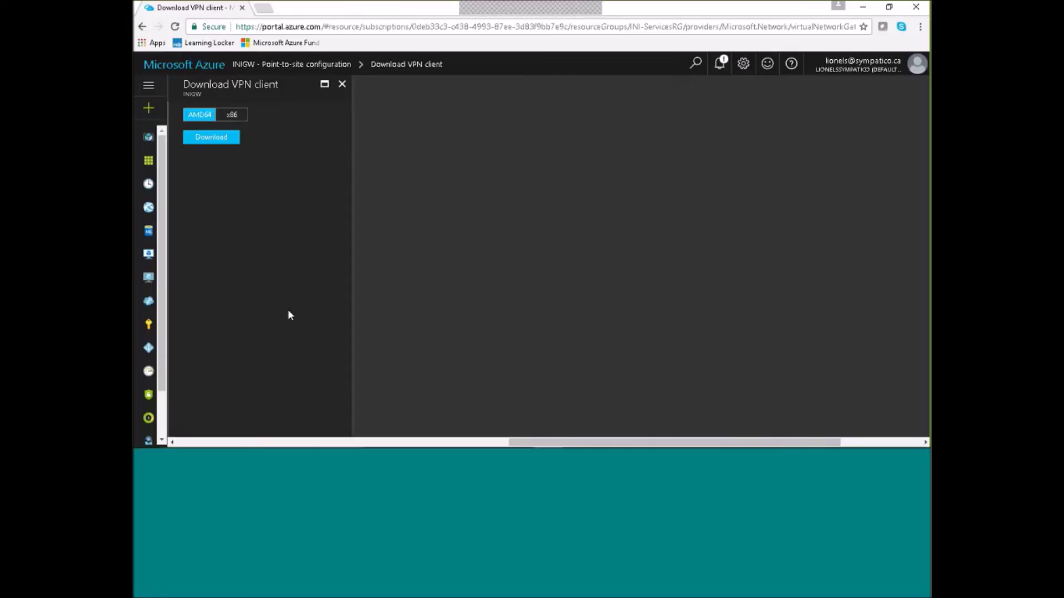
{"action": "left_click", "coordinate": [216, 138]}
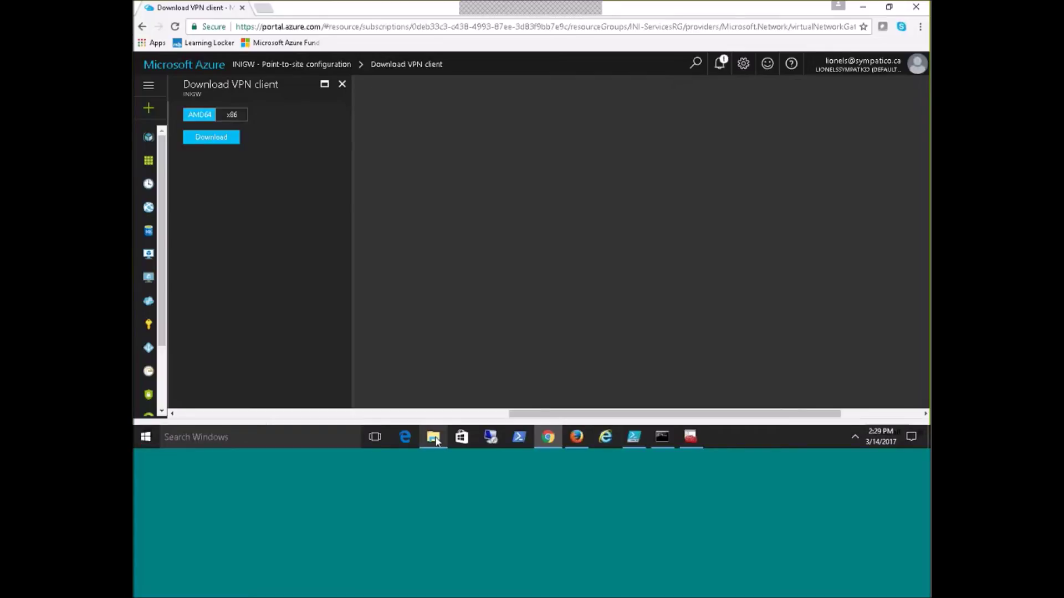
{"action": "left_click", "coordinate": [434, 437]}
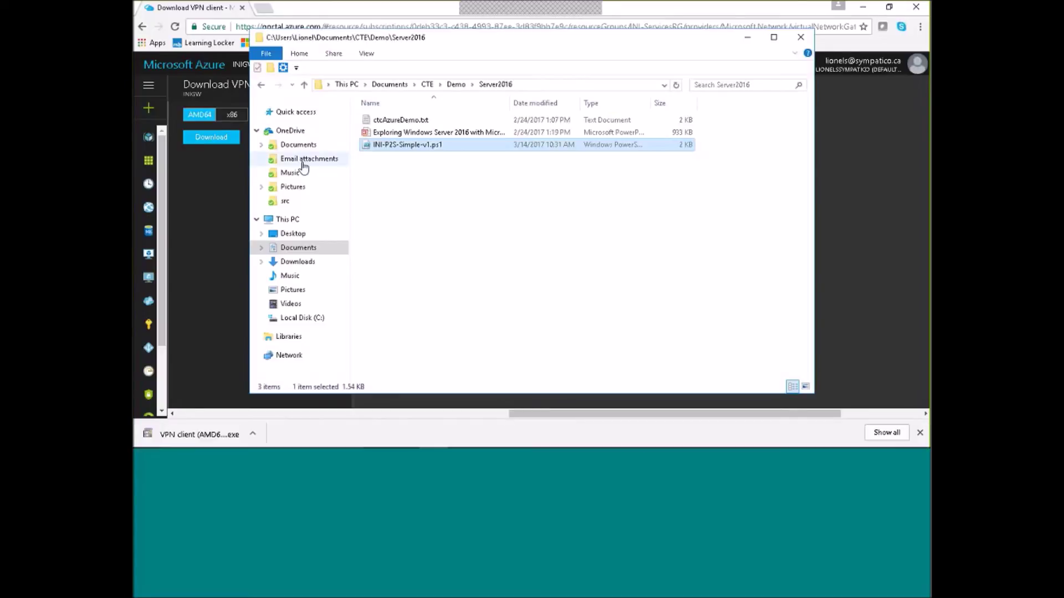
Run VPN client (AMD64) (1).exe from Downloads, accept the warning and INI-VNET install, then minimize Explorer.
{"action": "left_click", "coordinate": [298, 262]}
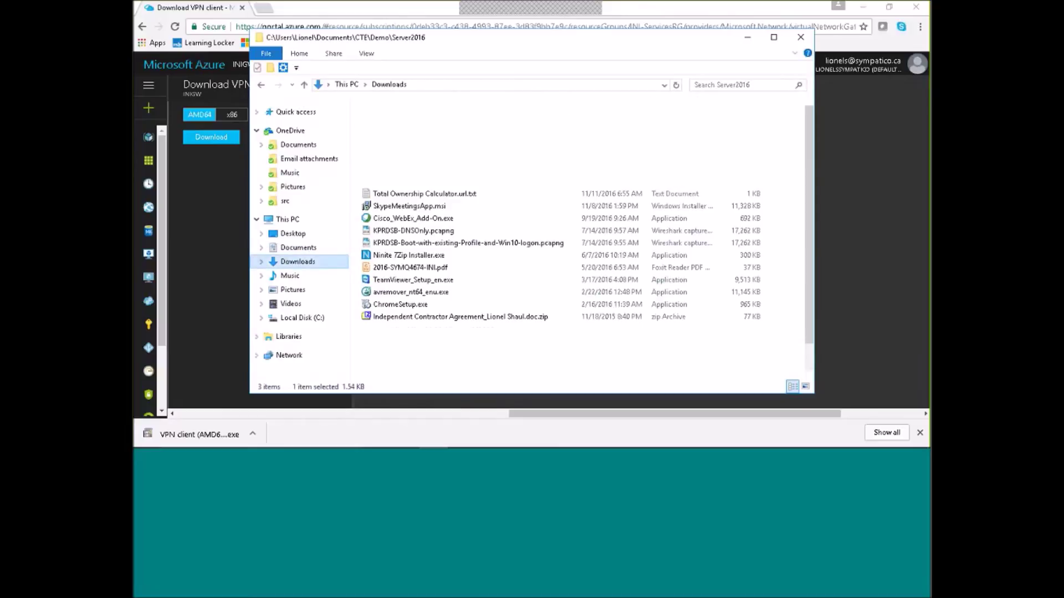
{"action": "left_click", "coordinate": [412, 120]}
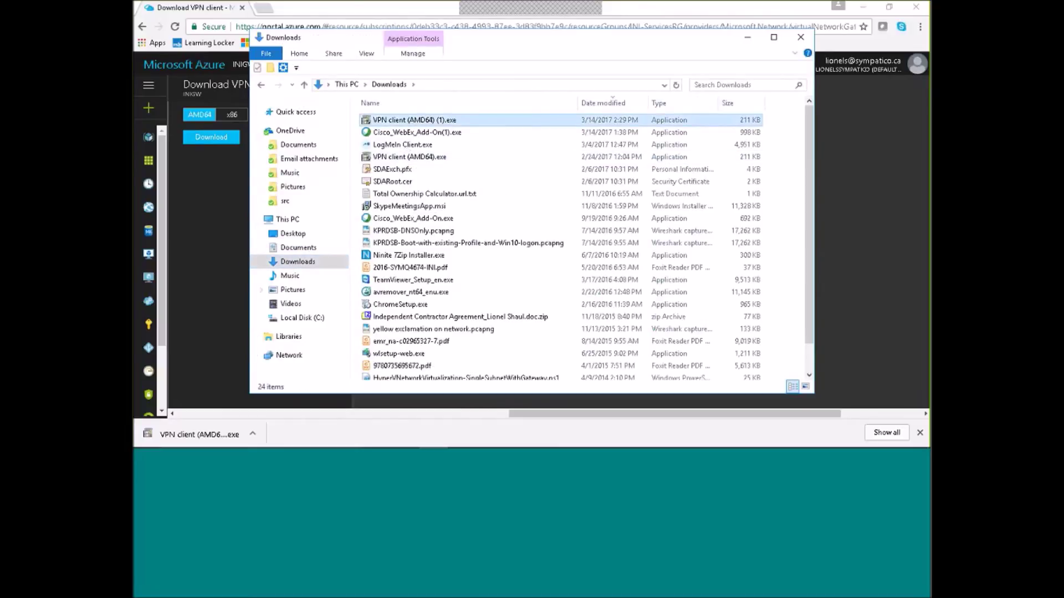
{"action": "right_click", "coordinate": [391, 124]}
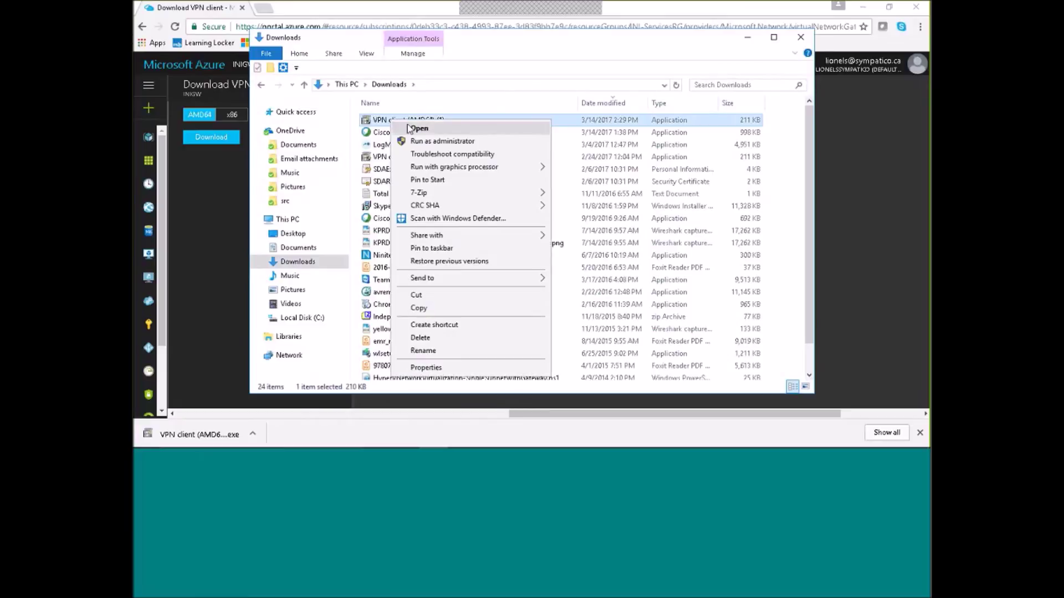
{"action": "left_click", "coordinate": [423, 133]}
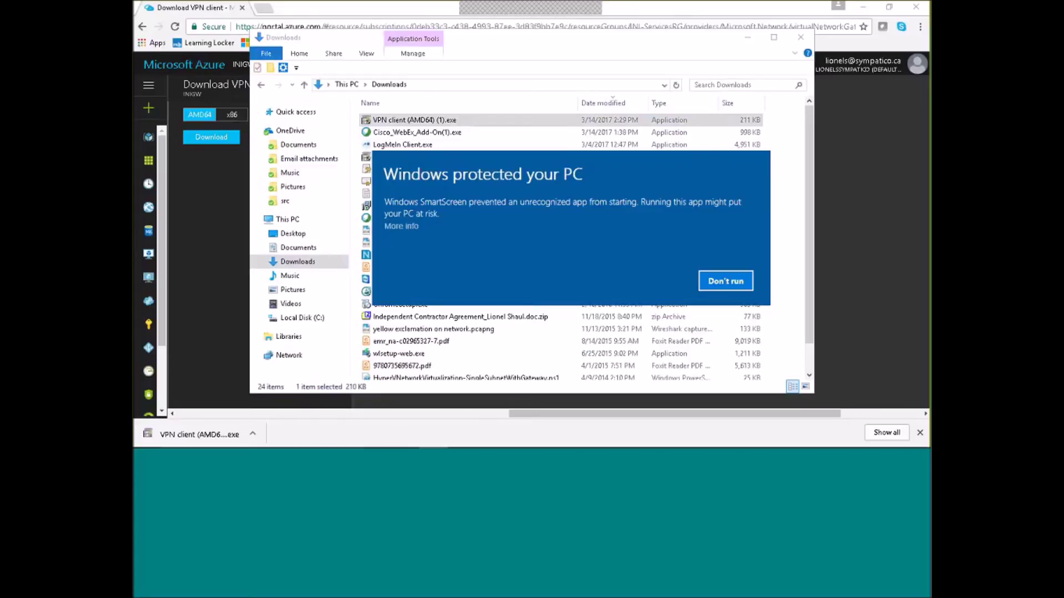
{"action": "left_click", "coordinate": [401, 226]}
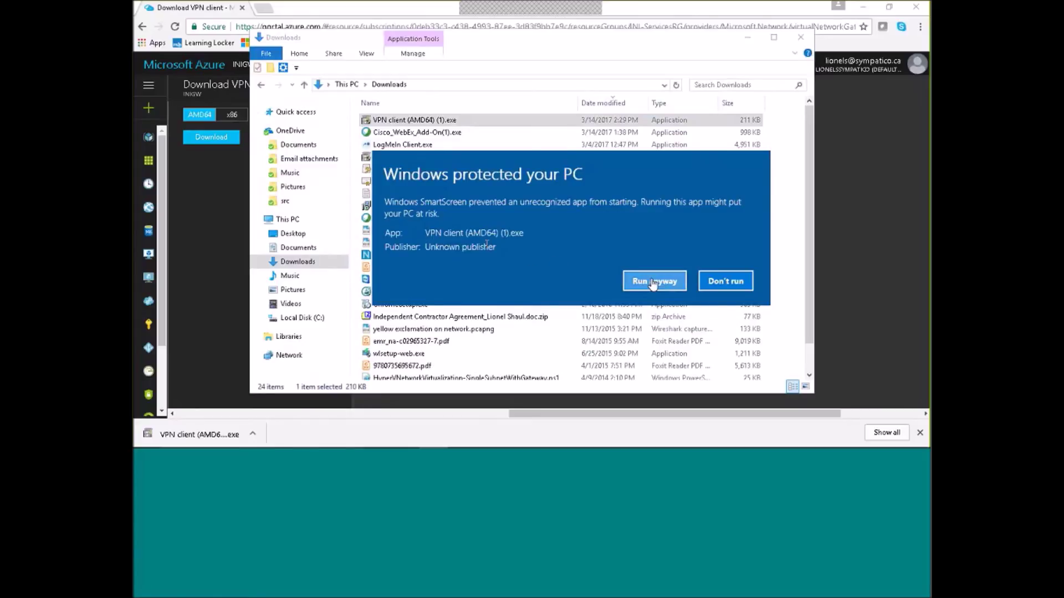
{"action": "left_click", "coordinate": [653, 282]}
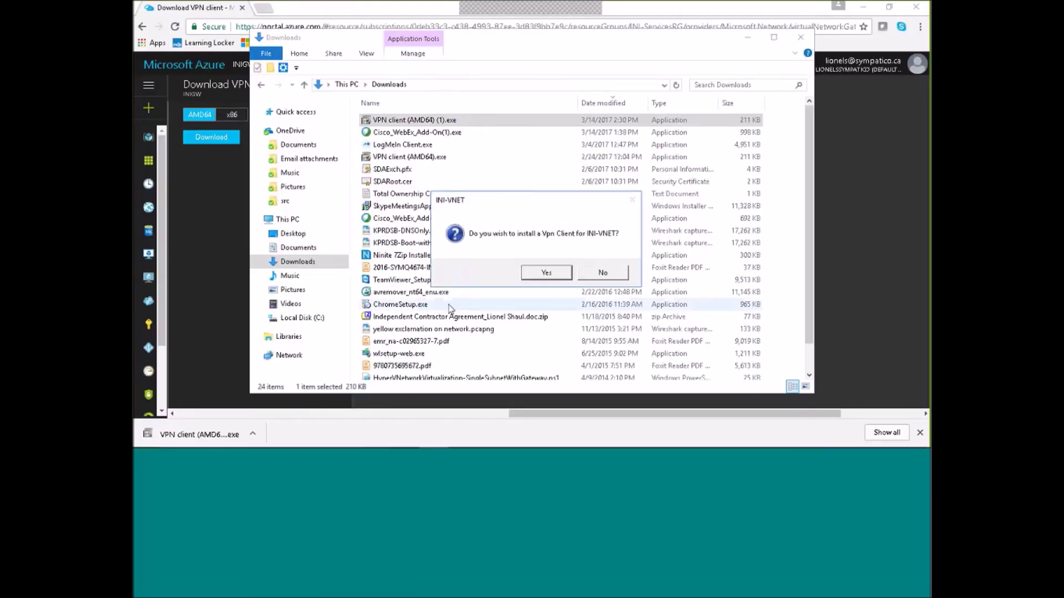
{"action": "left_click", "coordinate": [546, 275]}
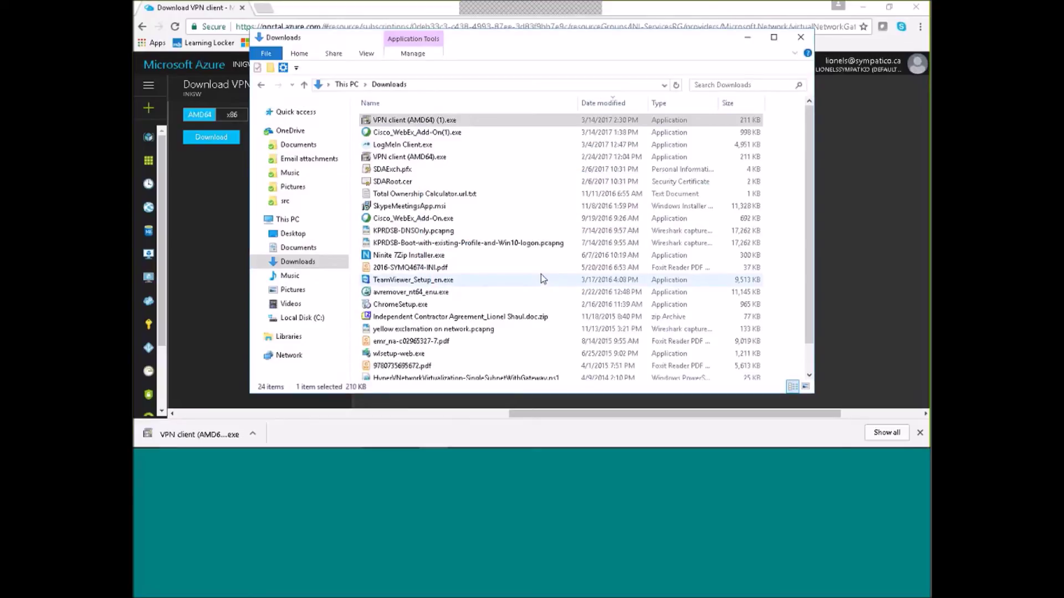
{"action": "left_click", "coordinate": [747, 37]}
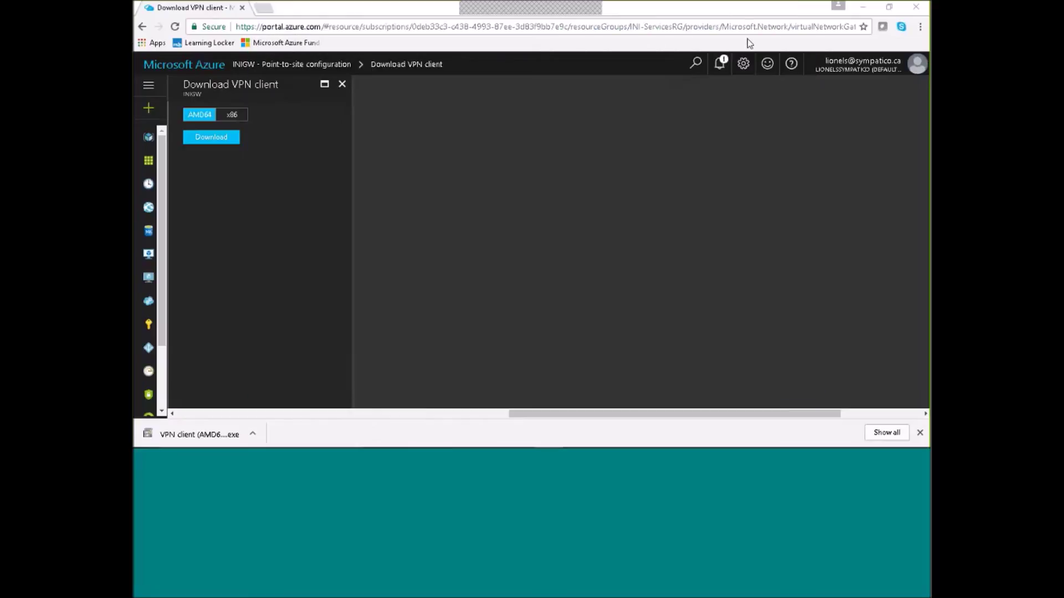
Minimize Chrome and PowerShell ISE, confirm INI-VNET appears in the tray network list, then restore Chrome.
{"action": "left_click", "coordinate": [865, 8]}
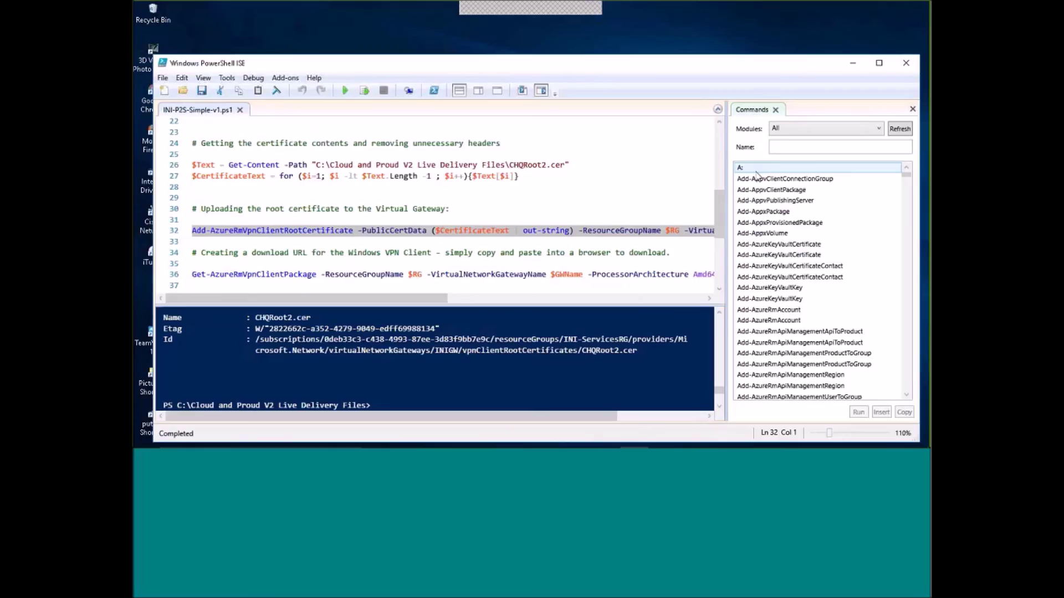
{"action": "left_click", "coordinate": [851, 64]}
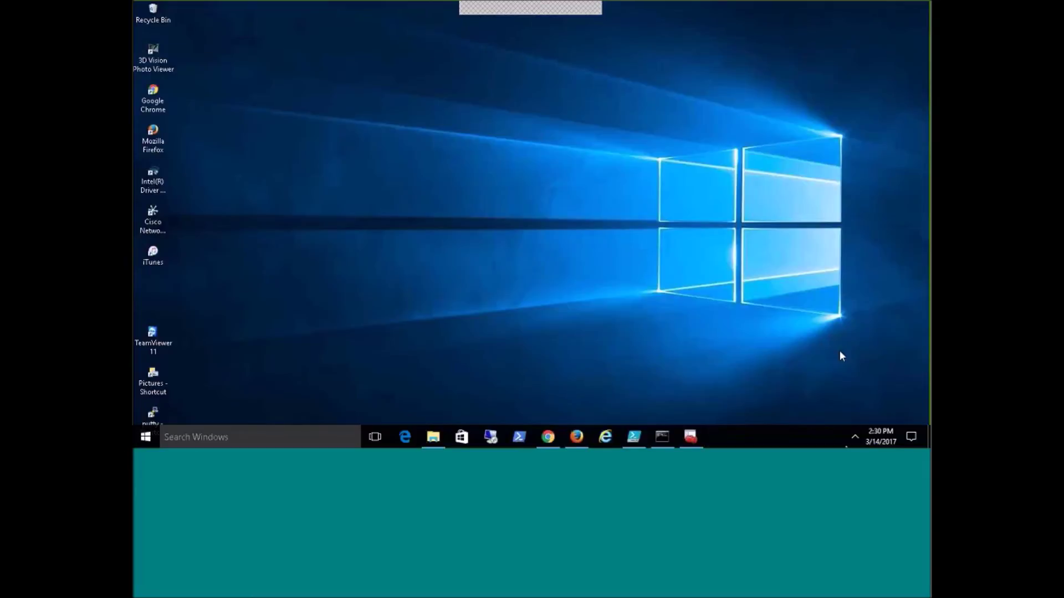
{"action": "left_click", "coordinate": [855, 436]}
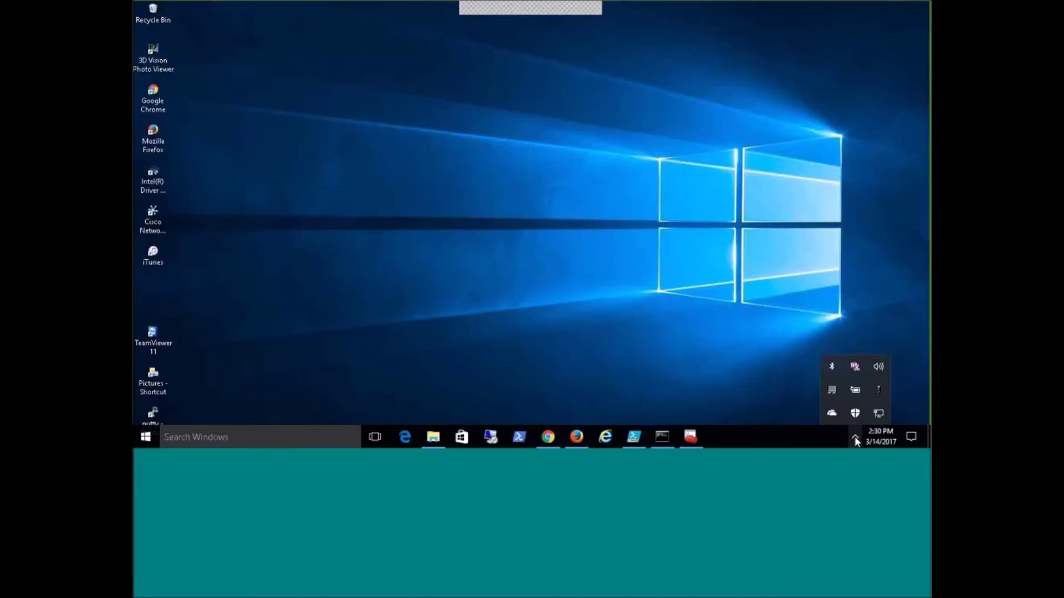
{"action": "left_click", "coordinate": [879, 413]}
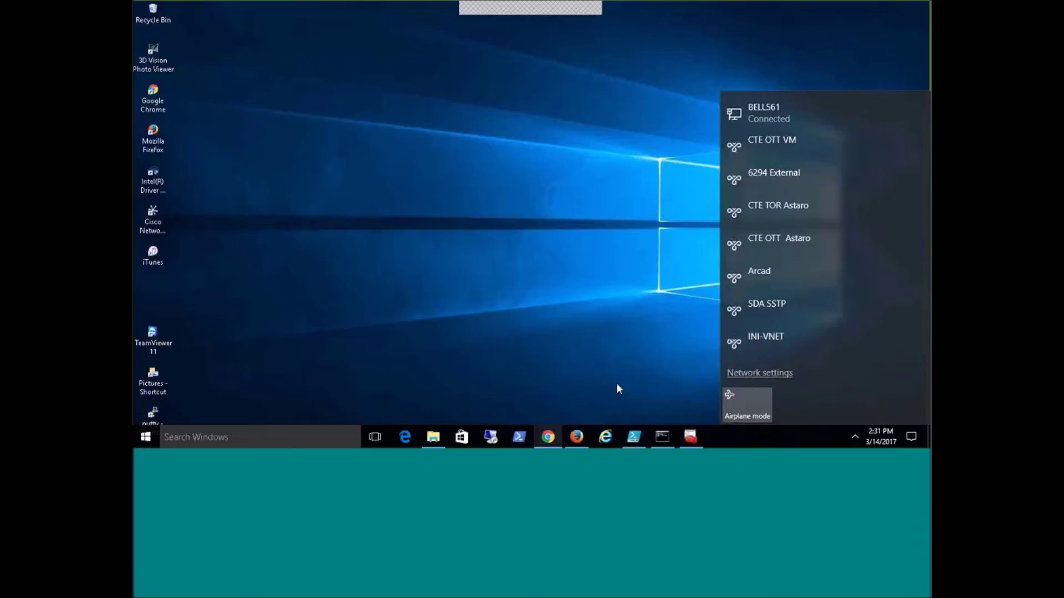
{"action": "left_click", "coordinate": [547, 437]}
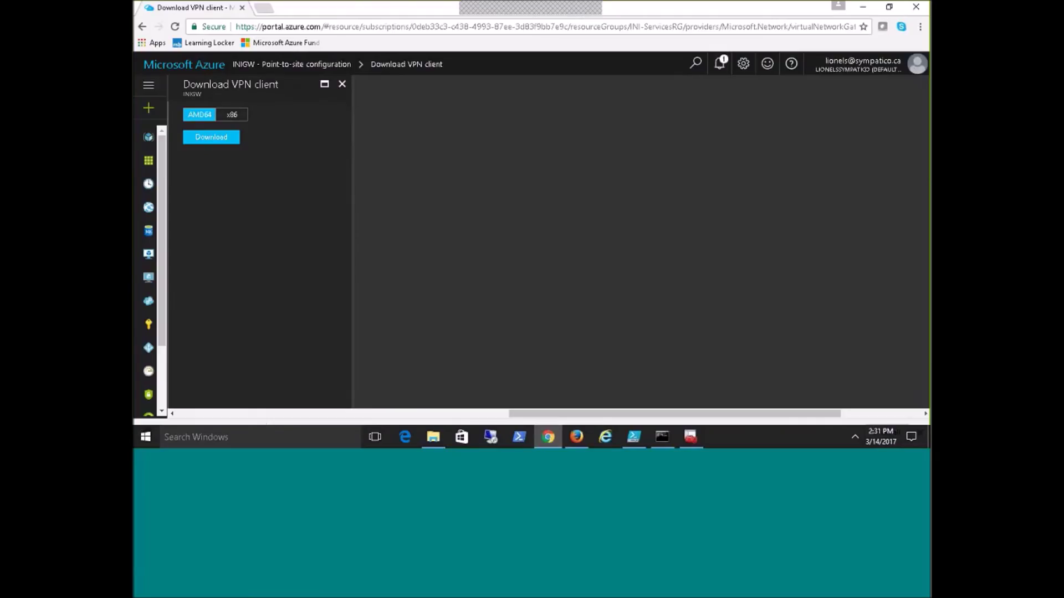
Close the Download VPN client and Point-to-site blades, then open Windows Server 2016 Datacenter under New > Compute.
{"action": "left_click", "coordinate": [343, 85]}
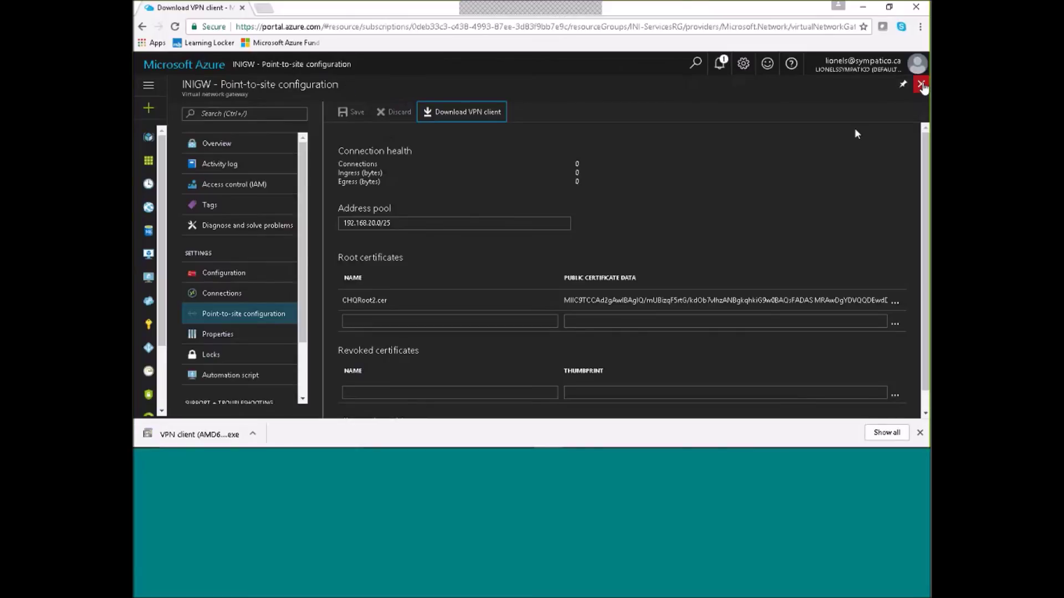
{"action": "left_click", "coordinate": [921, 85]}
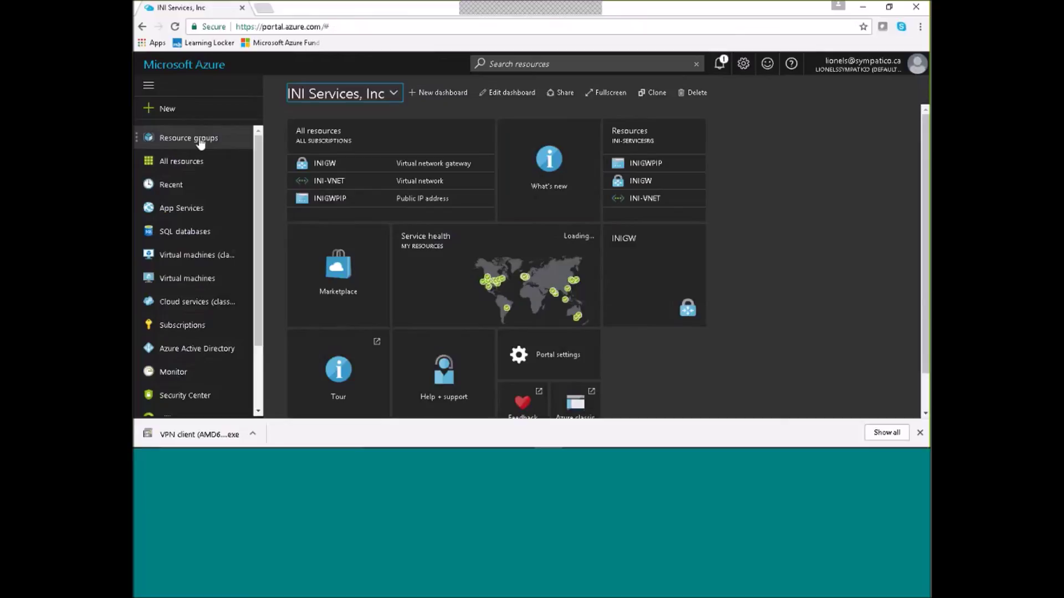
{"action": "left_click", "coordinate": [167, 109]}
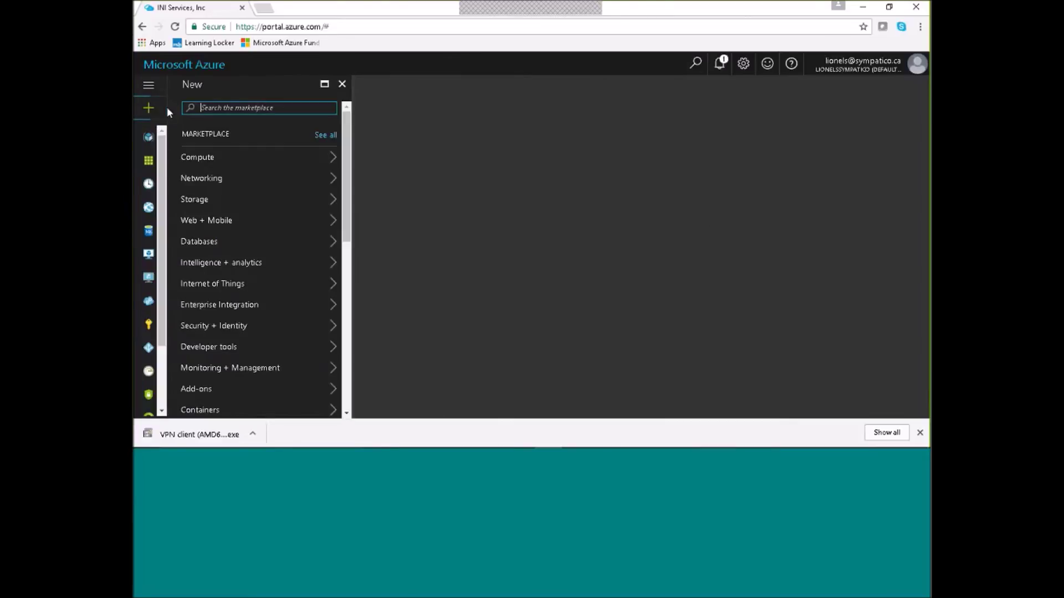
{"action": "left_click", "coordinate": [199, 160]}
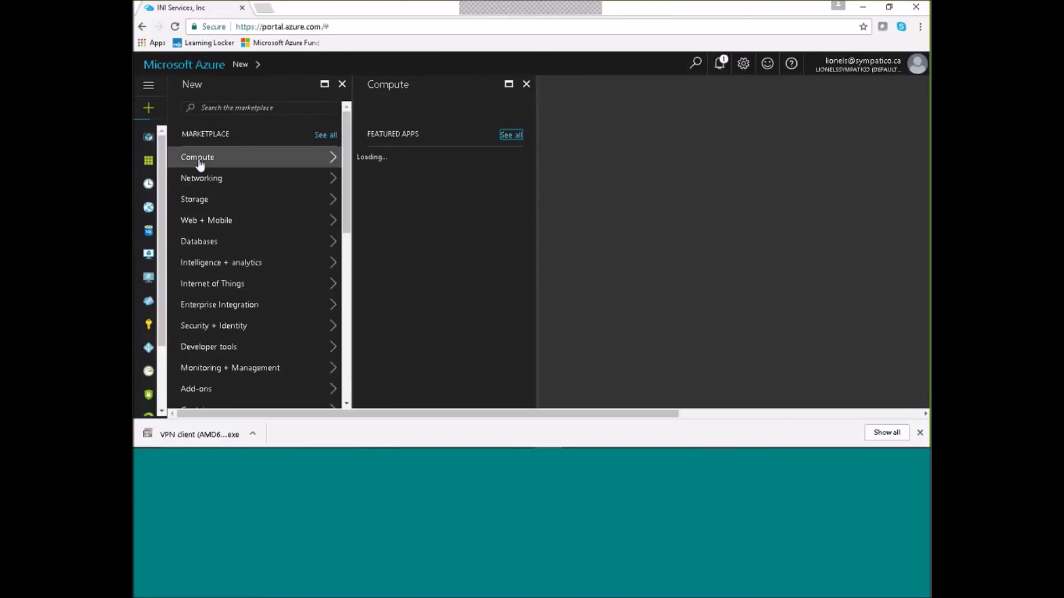
{"action": "left_click", "coordinate": [488, 222]}
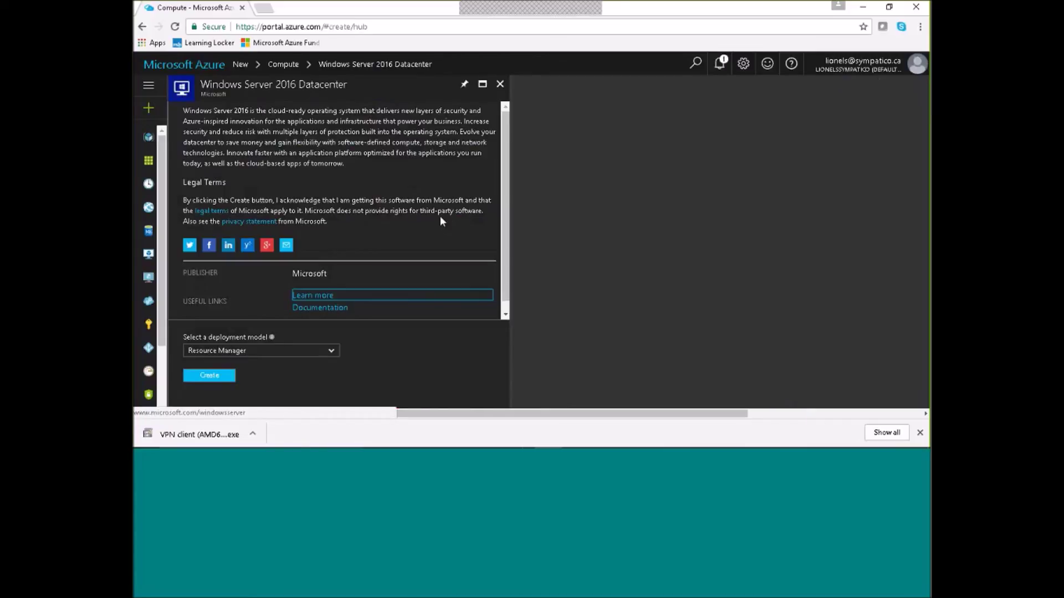
Create the VM named INIVM with admin user Student and the account password, confirmed.
{"action": "left_click", "coordinate": [208, 377]}
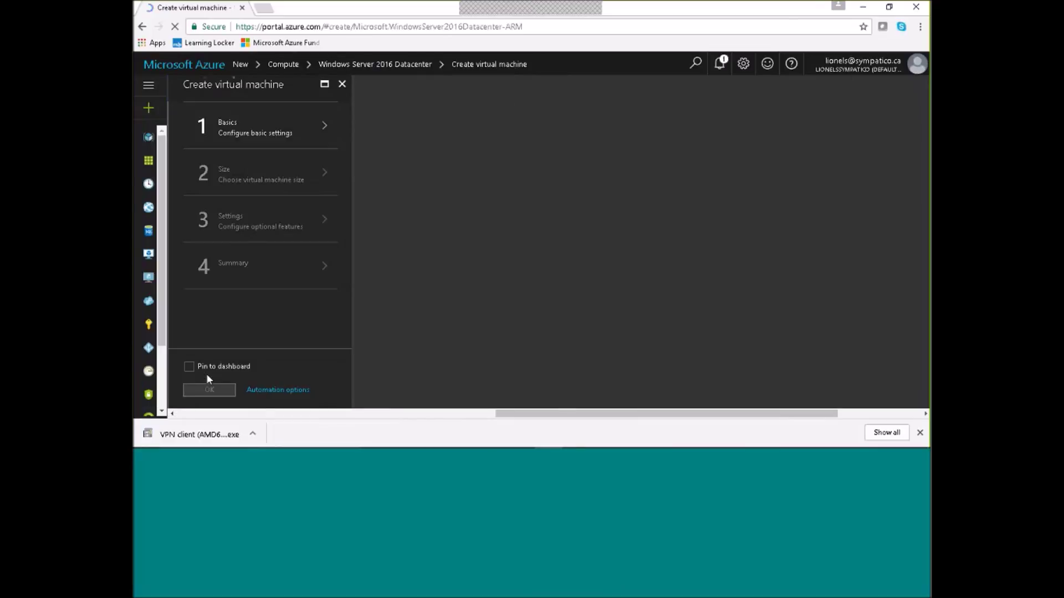
{"action": "left_click", "coordinate": [388, 128]}
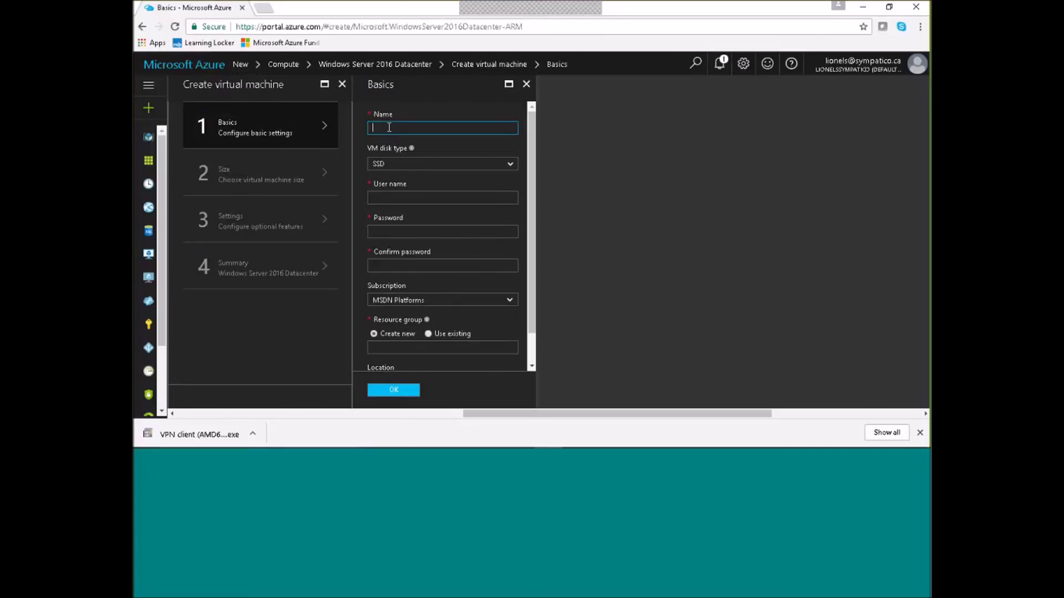
{"action": "type", "text": "INVM"}
{"action": "left_click", "coordinate": [391, 197]}
{"action": "type", "text": "Student"}
{"action": "left_click", "coordinate": [393, 233]}
{"action": "type", "text": "Passw0rd1234"}
{"action": "left_click", "coordinate": [384, 265]}
{"action": "type", "text": "*************"}
Place the VM in the existing INI-ServicesRG resource group, keeping East US.
{"action": "left_click", "coordinate": [429, 334]}
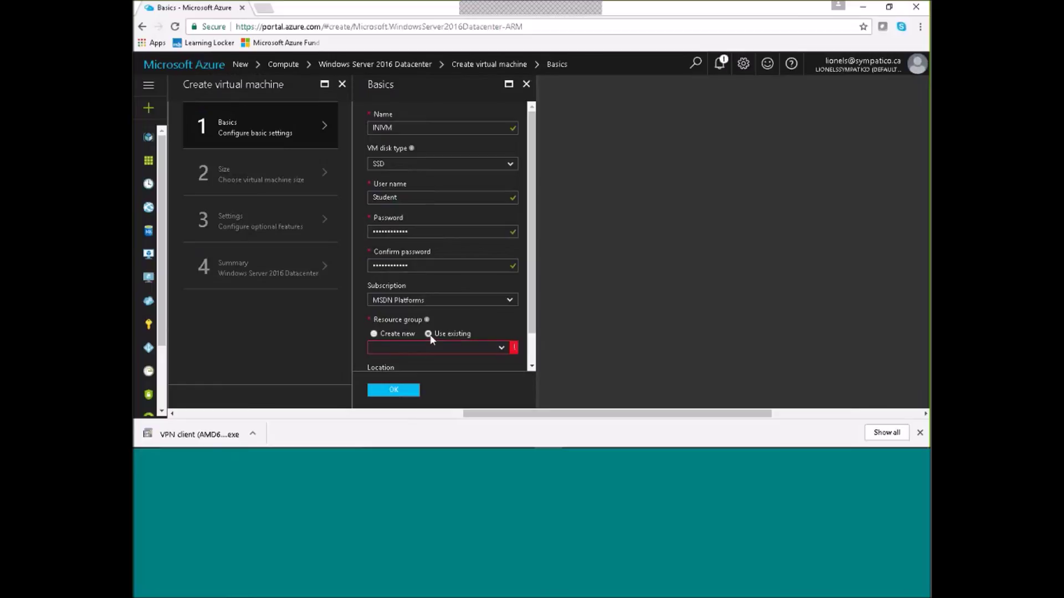
{"action": "left_click", "coordinate": [502, 349]}
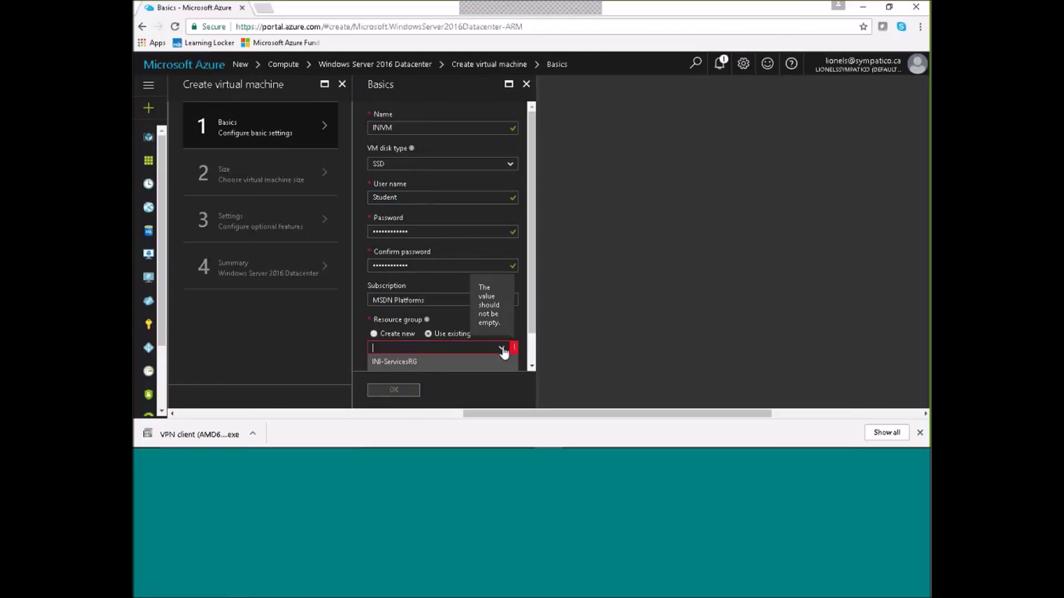
{"action": "left_click", "coordinate": [410, 361]}
{"action": "scroll", "coordinate": [531, 314], "scroll_direction": "down", "scroll_amount": 2}
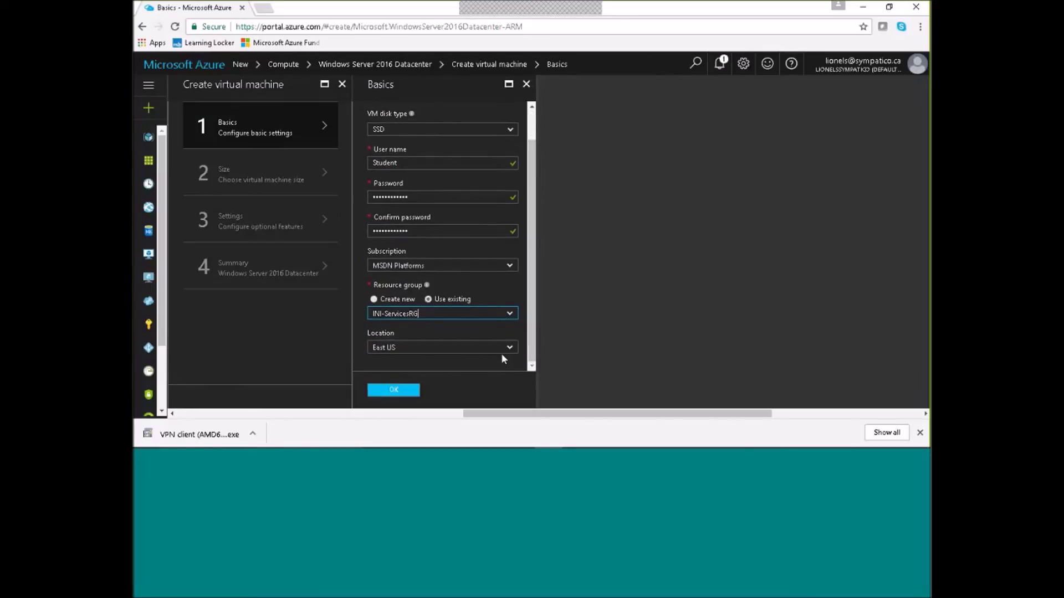
Accept the Basics and choose the DS1_V2 Standard size.
{"action": "left_click", "coordinate": [400, 393]}
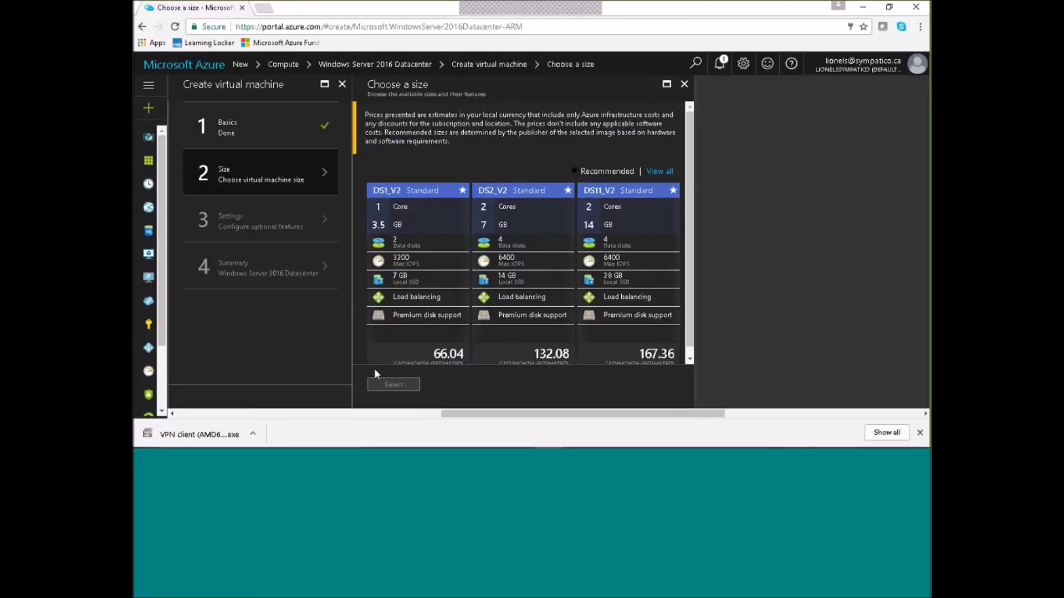
{"action": "left_click", "coordinate": [411, 255]}
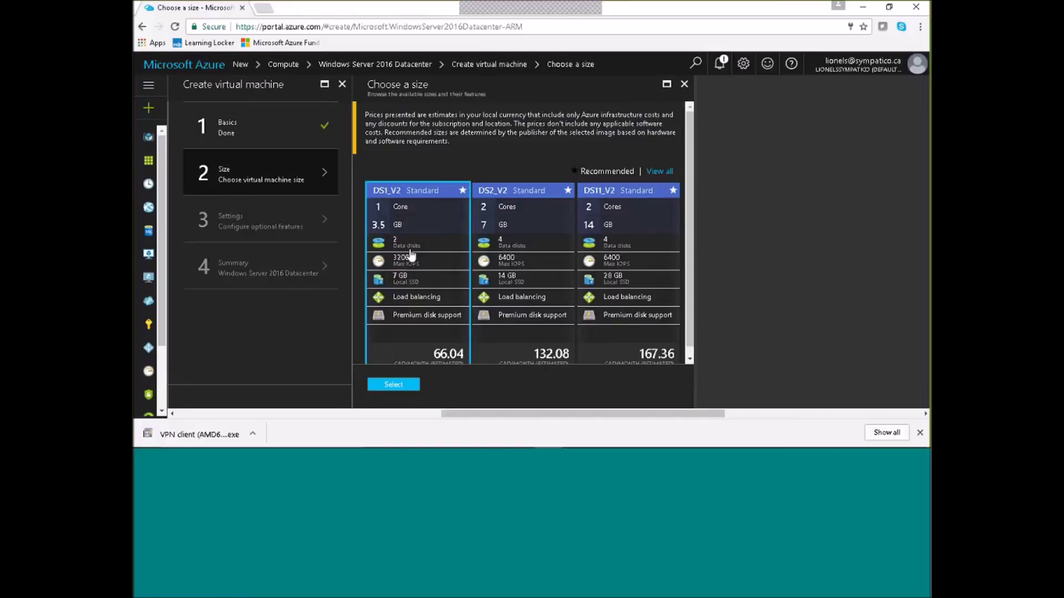
{"action": "left_click", "coordinate": [395, 384]}
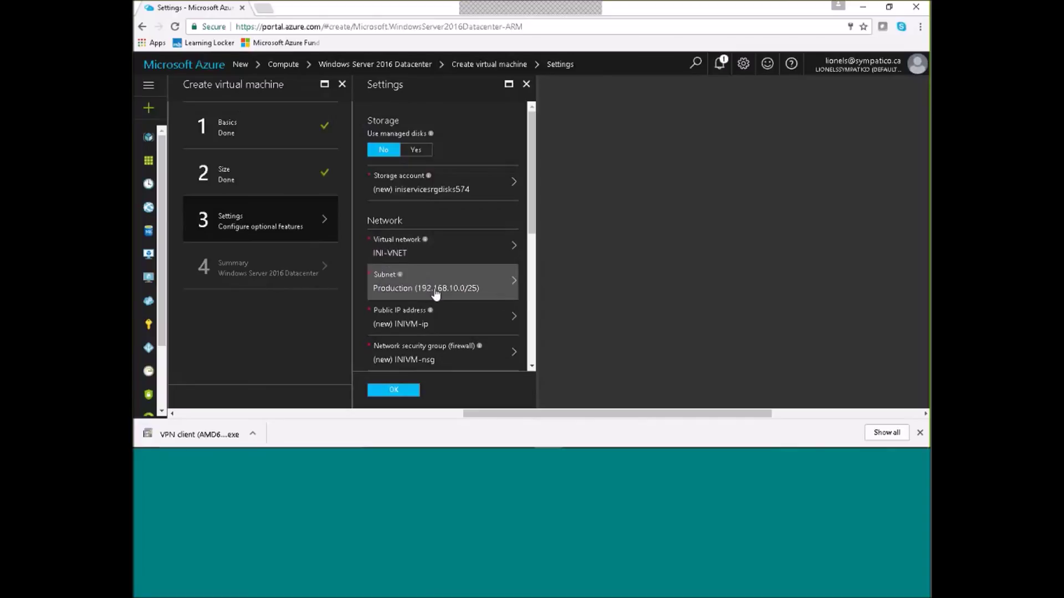
Set the VM's public IP address to None.
{"action": "left_click", "coordinate": [513, 317]}
{"action": "left_click", "coordinate": [594, 120]}
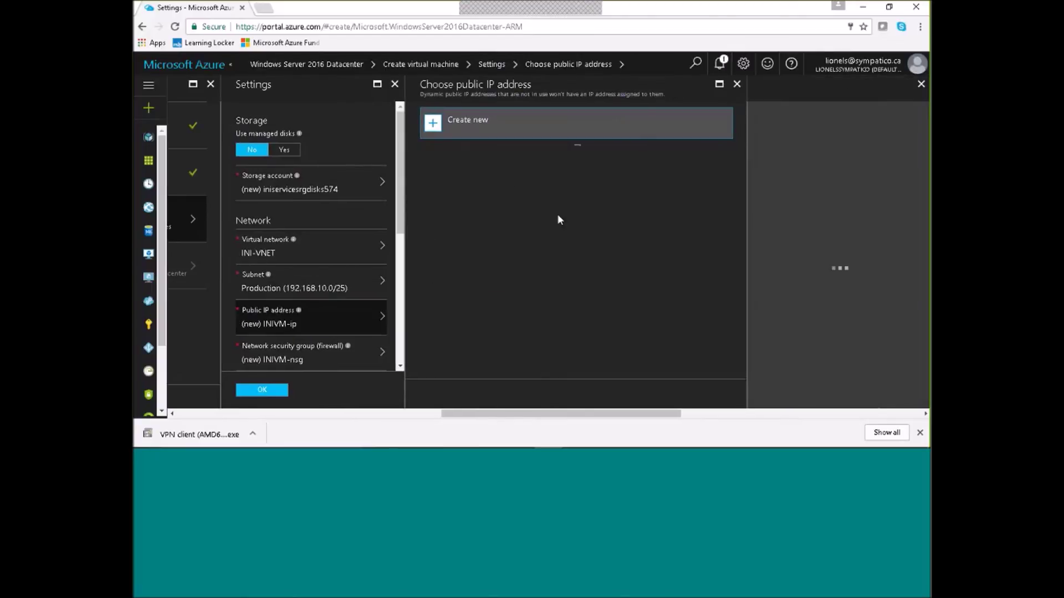
{"action": "left_click", "coordinate": [450, 205]}
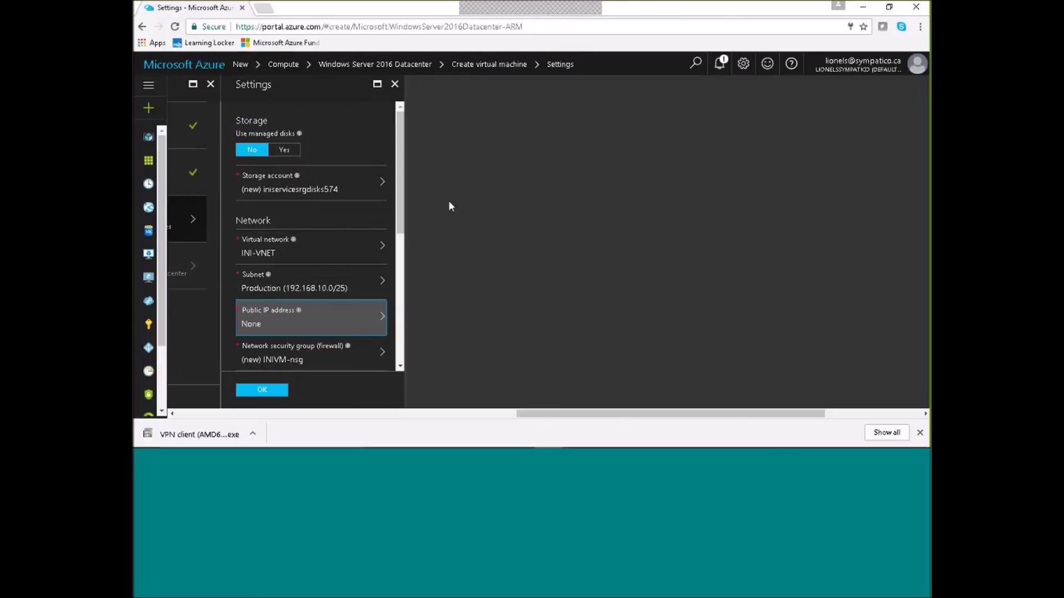
{"action": "left_click_drag", "start_coordinate": [401, 231], "coordinate": [400, 281]}
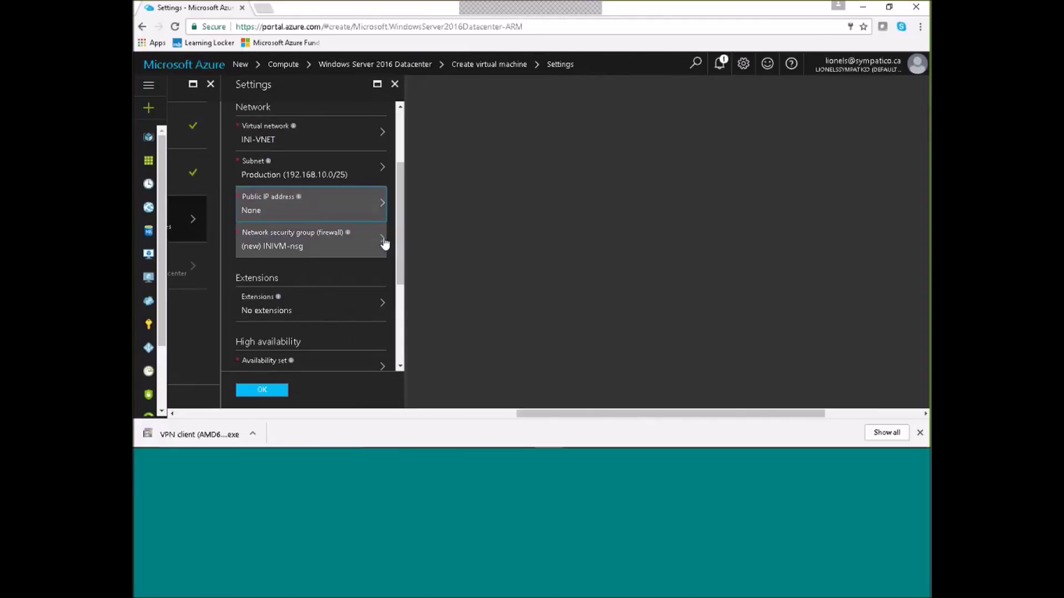
Keep INIVM-nsg with its RDP rule, disable boot diagnostics, and confirm the settings.
{"action": "left_click", "coordinate": [384, 243]}
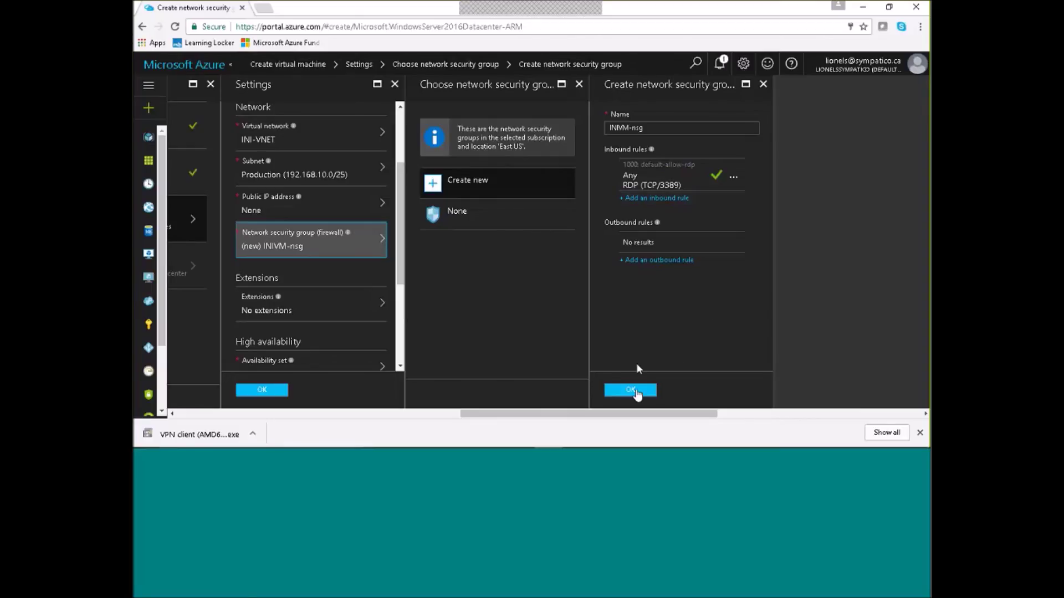
{"action": "left_click", "coordinate": [636, 391]}
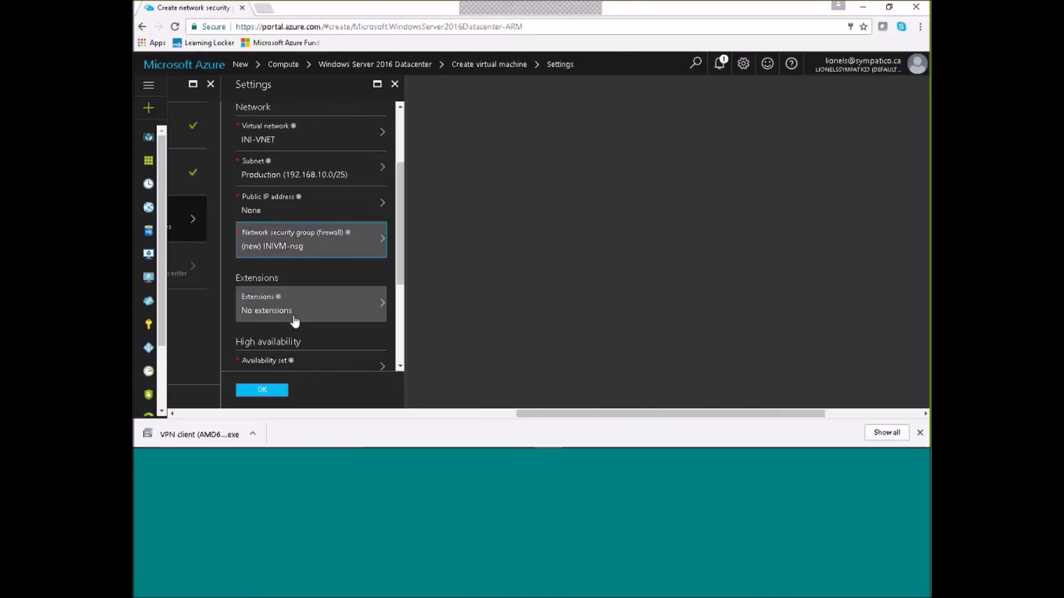
{"action": "left_click_drag", "start_coordinate": [400, 267], "coordinate": [401, 341]}
{"action": "left_click", "coordinate": [248, 273]}
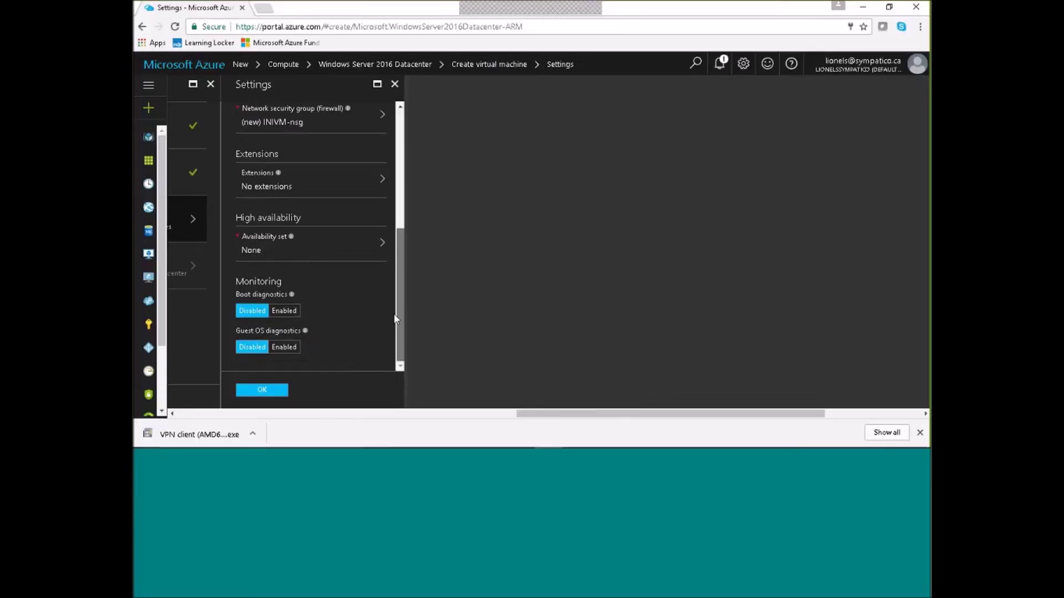
{"action": "left_click", "coordinate": [271, 394]}
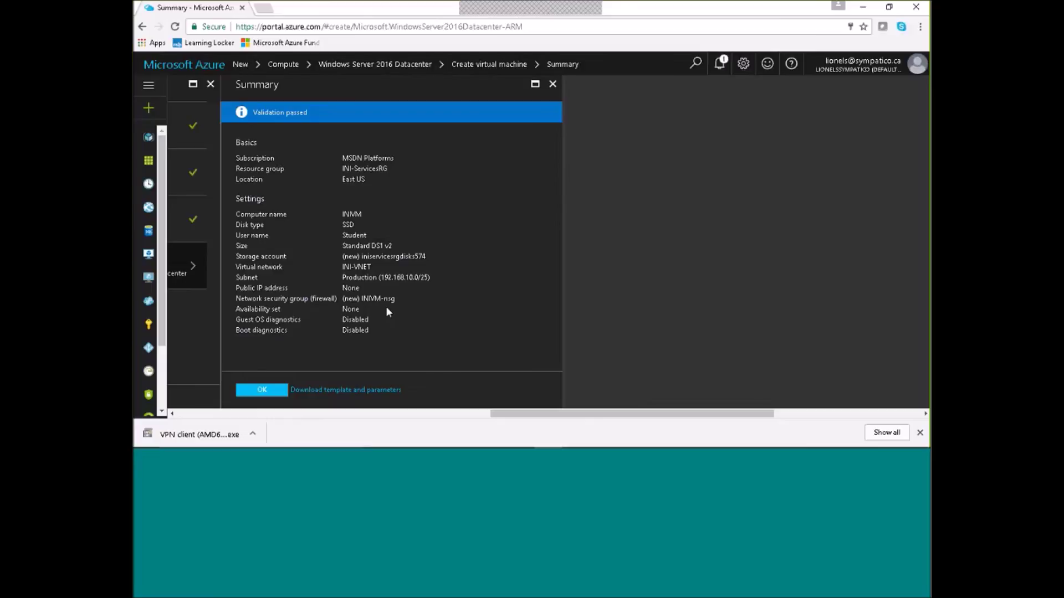
Confirm the validated Summary to start deploying INIVM.
{"action": "left_click", "coordinate": [261, 391]}
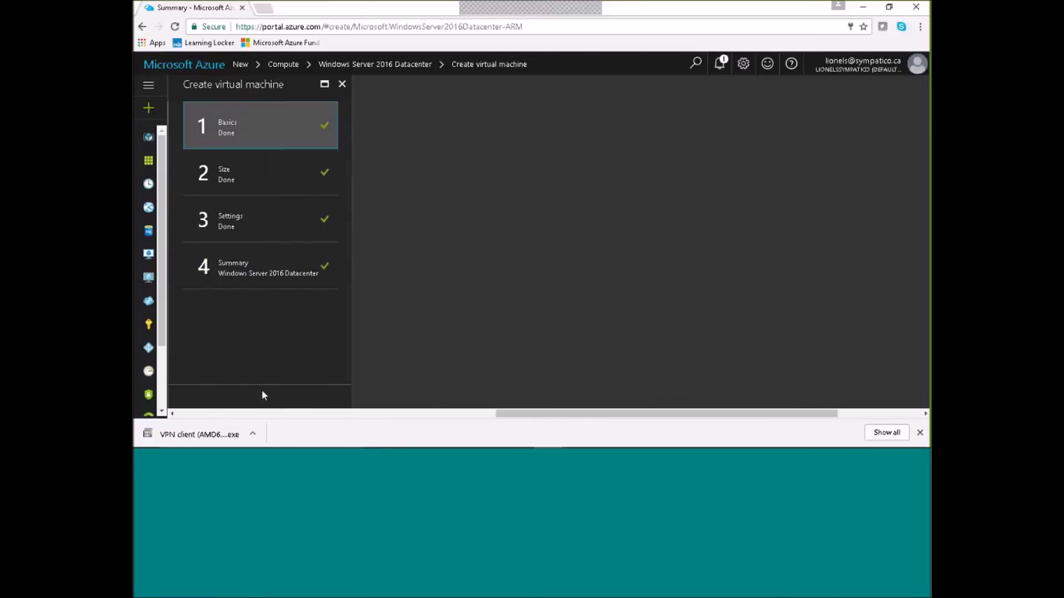
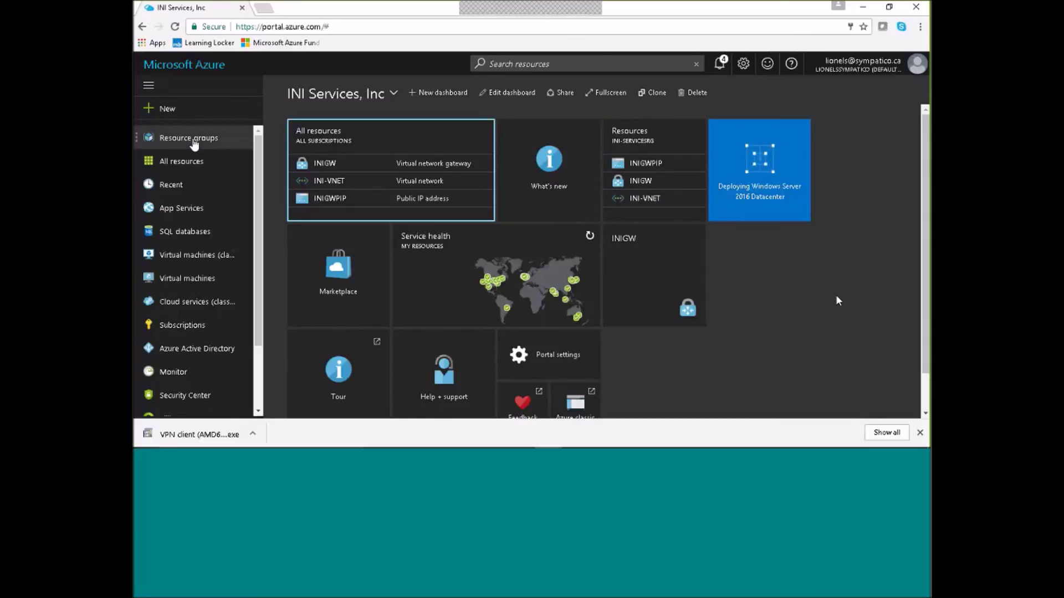
Open the full Compute marketplace list and scroll through its offerings.
{"action": "left_click", "coordinate": [171, 109]}
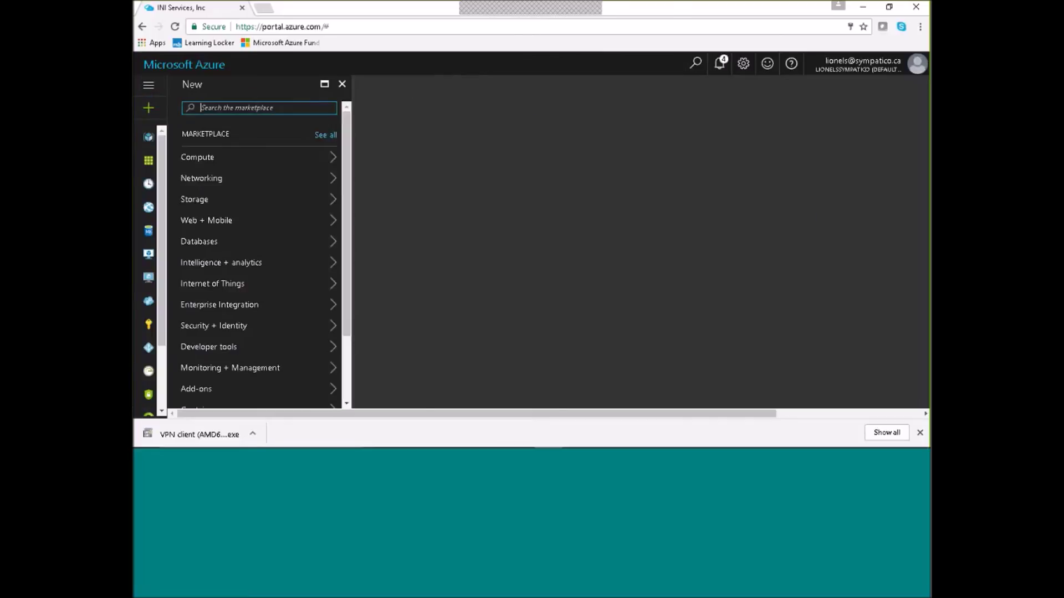
{"action": "left_click", "coordinate": [209, 157]}
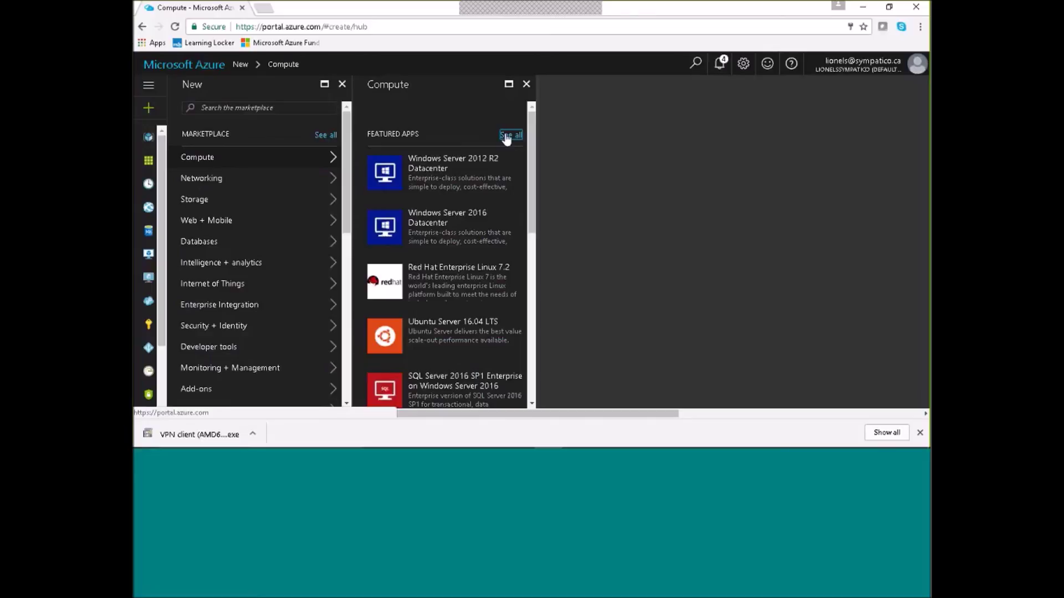
{"action": "left_click", "coordinate": [506, 137]}
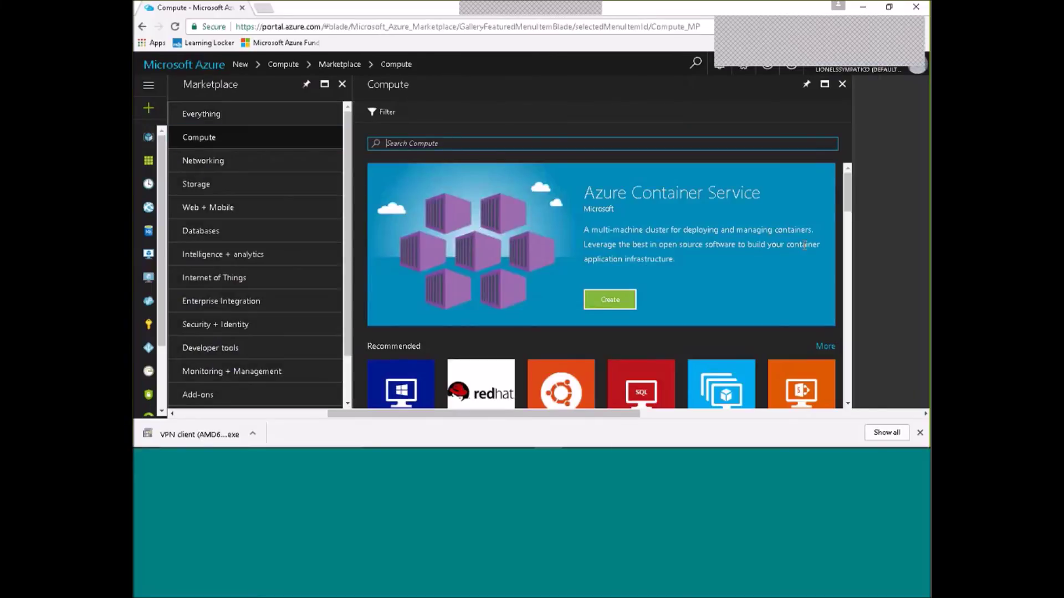
{"action": "scroll", "coordinate": [849, 202], "scroll_direction": "down", "scroll_amount": 5}
{"action": "left_click_drag", "start_coordinate": [852, 232], "coordinate": [852, 280]}
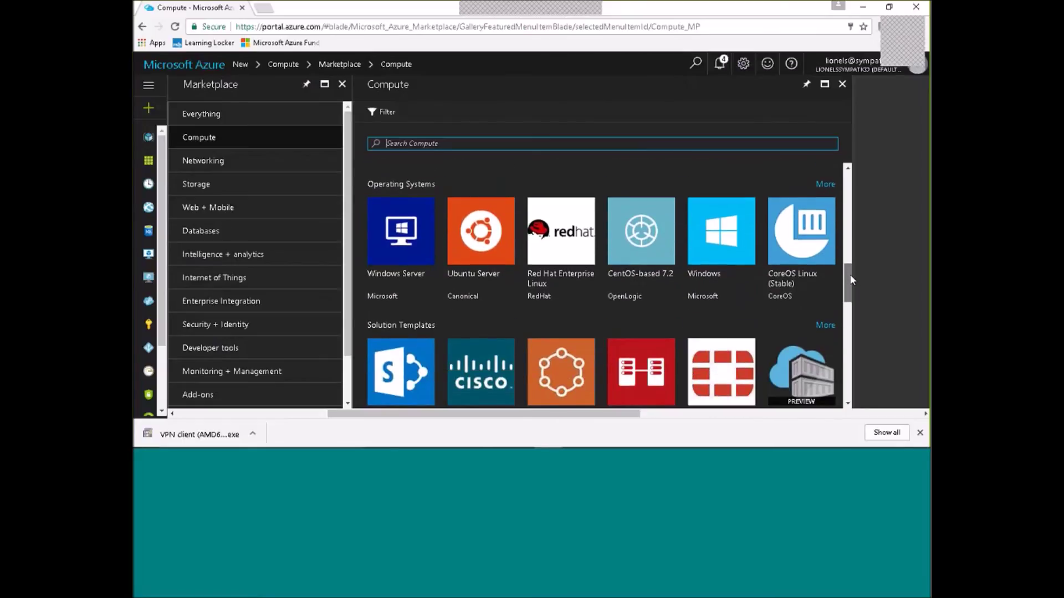
{"action": "mouse_move", "coordinate": [852, 281]}
{"action": "left_mouse_down"}
{"action": "mouse_move", "coordinate": [847, 304]}
{"action": "mouse_move", "coordinate": [846, 295]}
{"action": "left_mouse_up"}
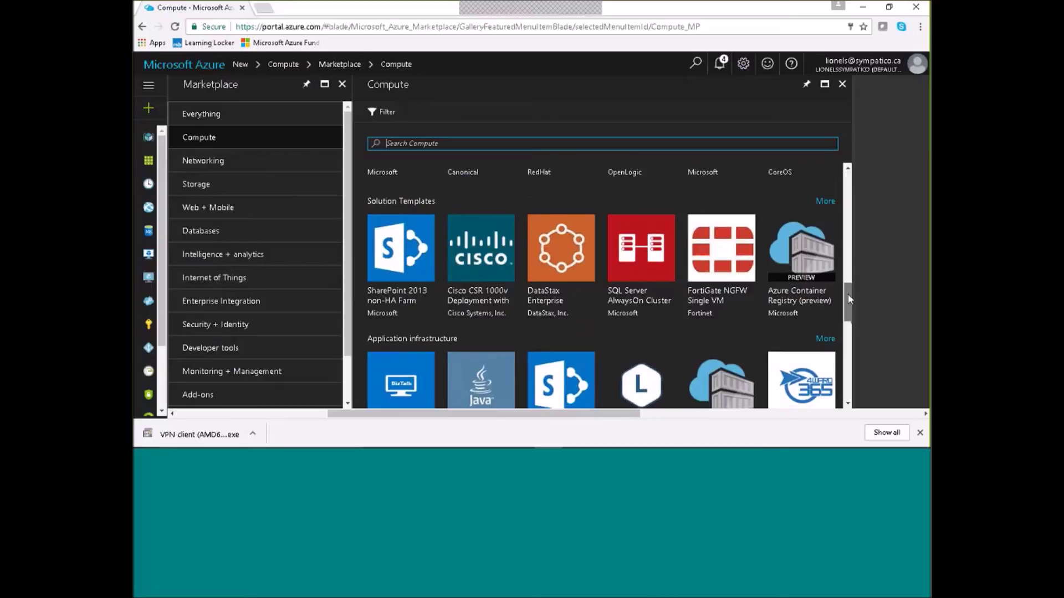
{"action": "left_click_drag", "start_coordinate": [848, 298], "coordinate": [848, 178]}
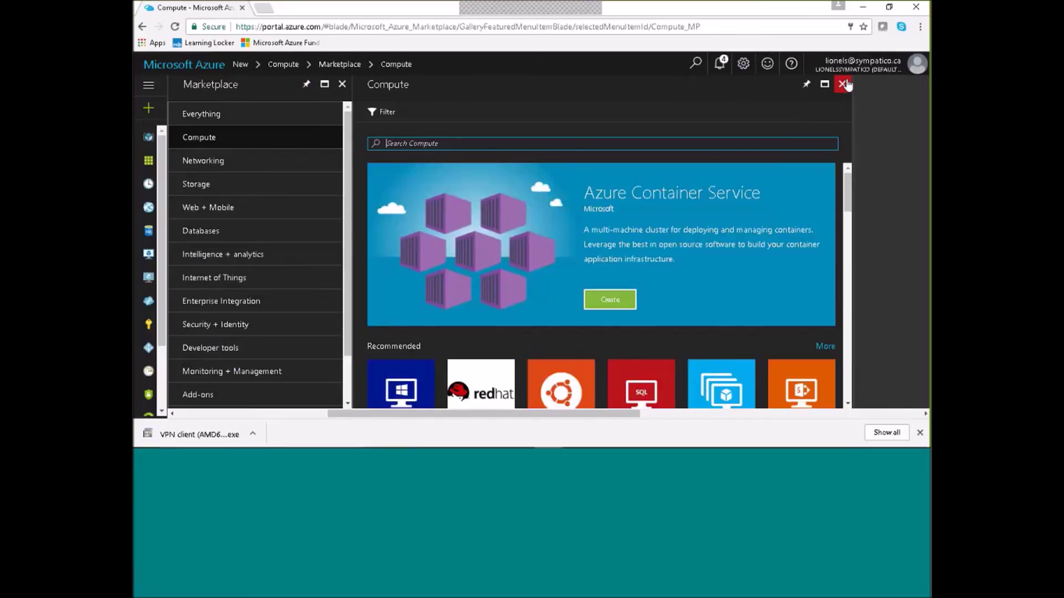
Close the Compute list, Marketplace and Compute featured blades.
{"action": "left_click", "coordinate": [842, 84]}
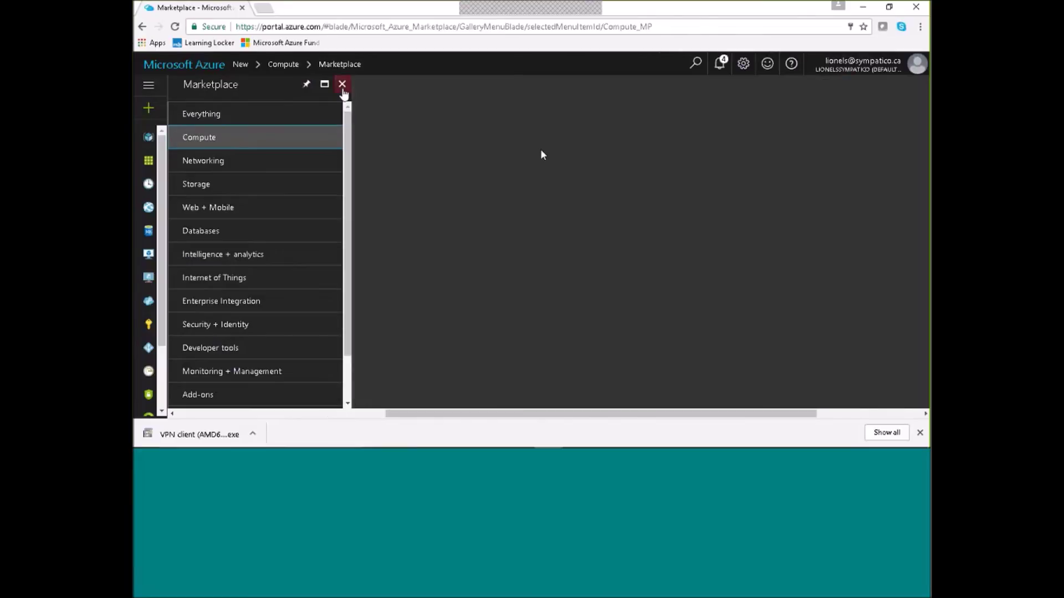
{"action": "left_click", "coordinate": [343, 84]}
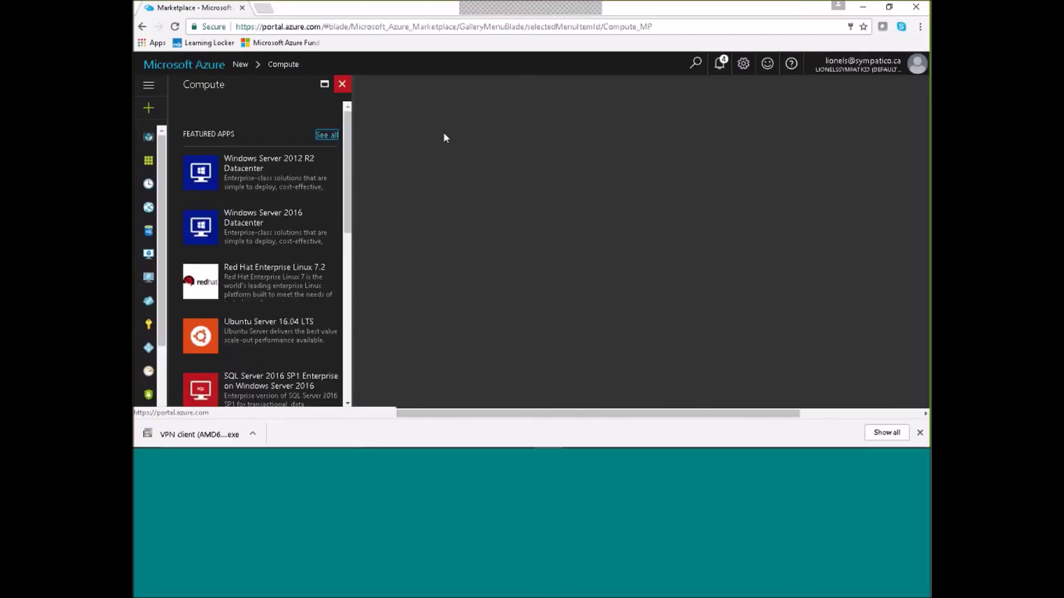
{"action": "left_click", "coordinate": [342, 84]}
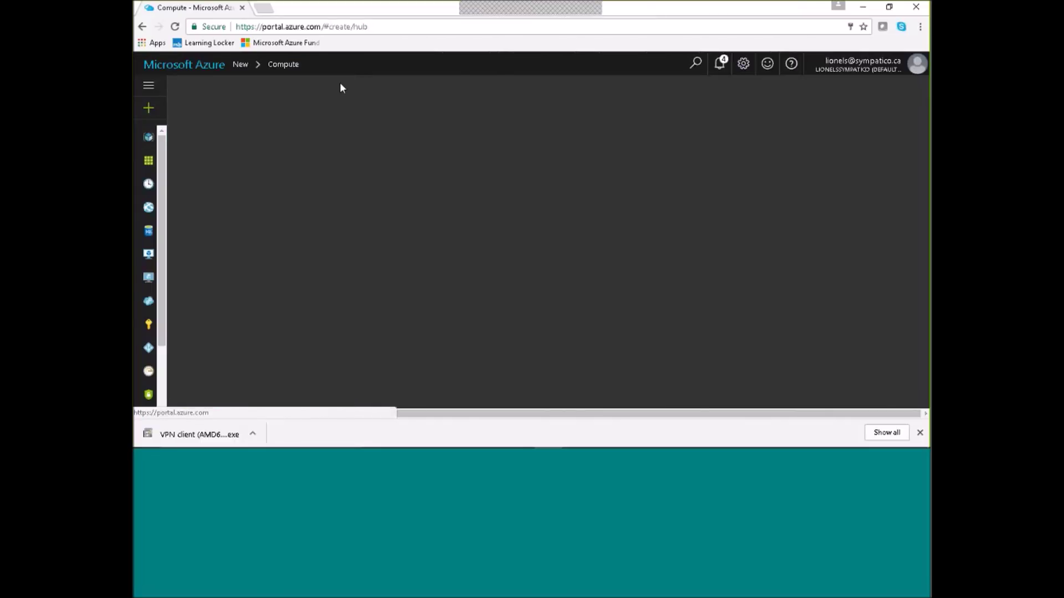
Go back to the INI Services dashboard and list subscriptions, showing MSDN Platforms as Active.
{"action": "left_click", "coordinate": [163, 65]}
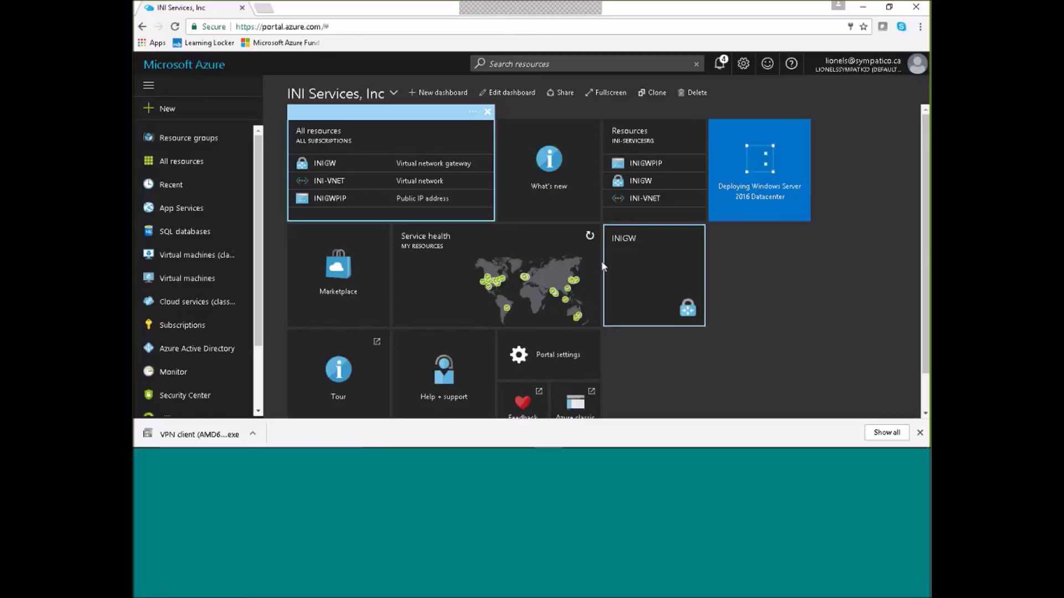
{"action": "mouse_move", "coordinate": [542, 278]}
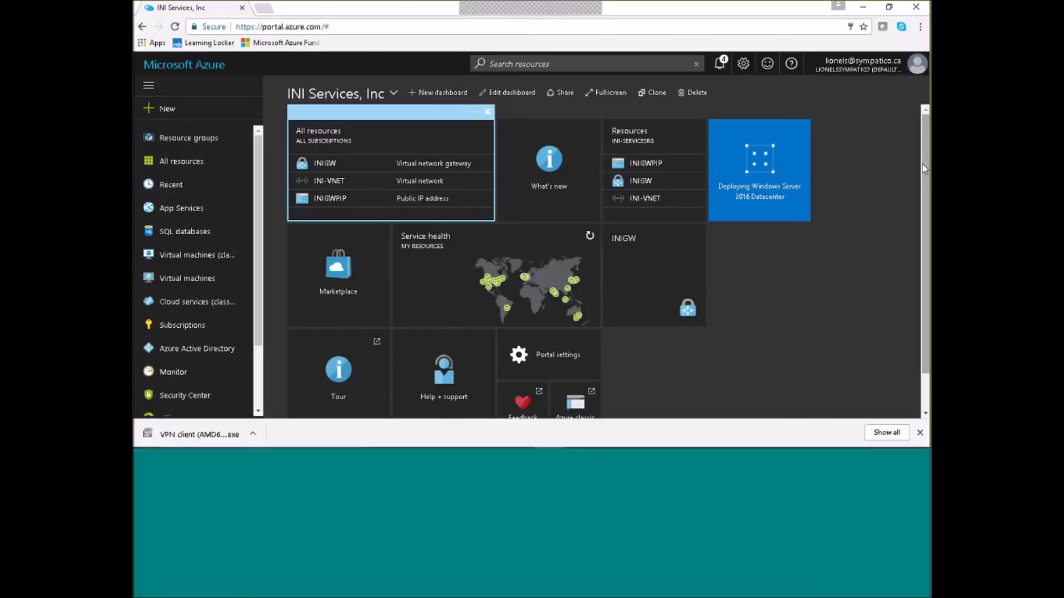
{"action": "mouse_move", "coordinate": [926, 168]}
{"action": "left_mouse_down"}
{"action": "mouse_move", "coordinate": [927, 206]}
{"action": "mouse_move", "coordinate": [927, 160]}
{"action": "left_mouse_up"}
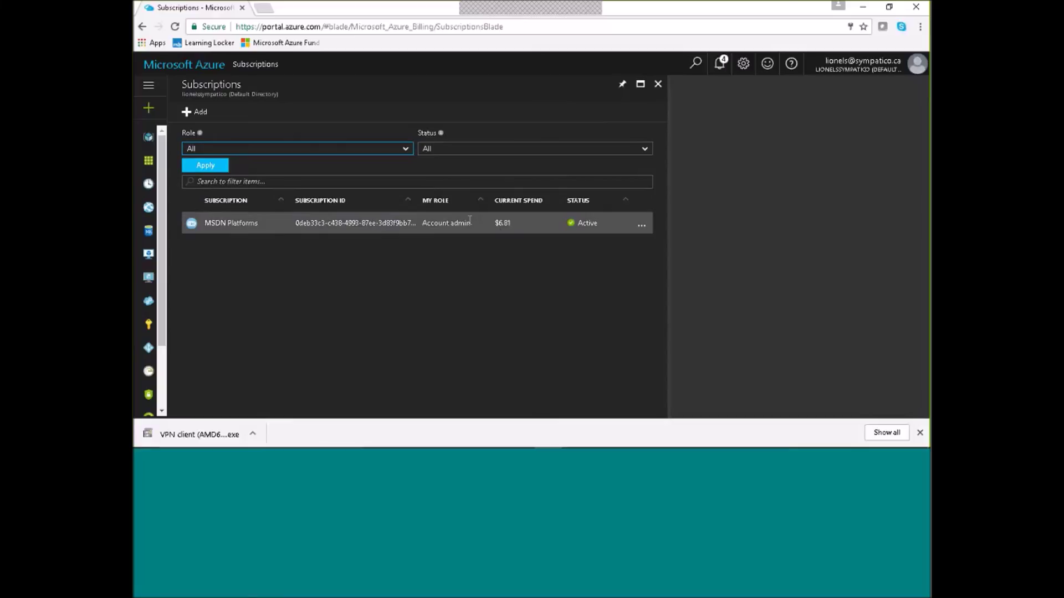
Review MSDN Platforms' cost chart and 122.5 CAD remaining credit, then close both blades.
{"action": "left_click", "coordinate": [226, 224]}
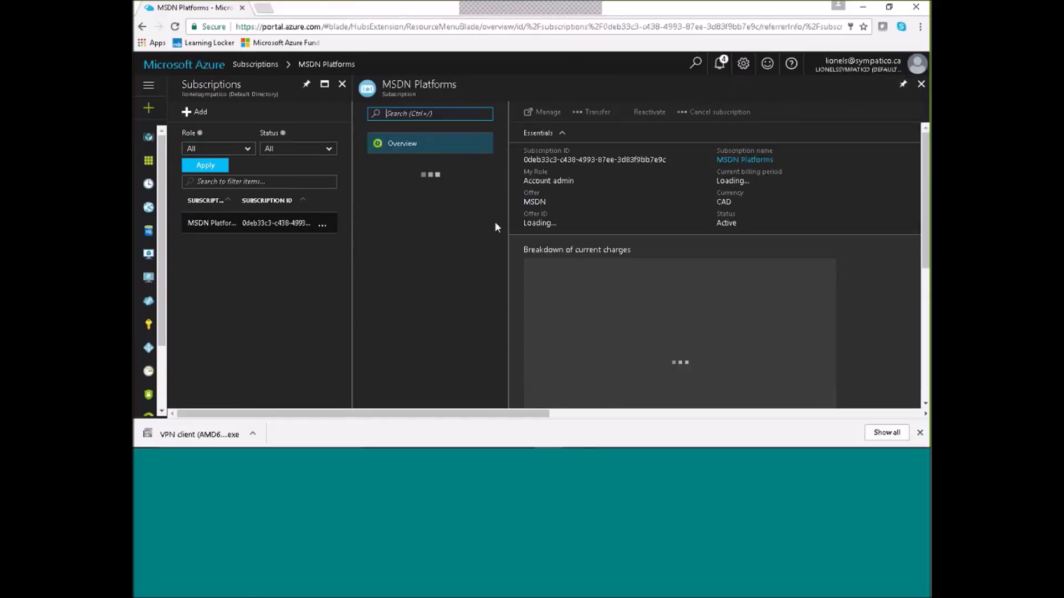
{"action": "mouse_move", "coordinate": [925, 158]}
{"action": "left_mouse_down"}
{"action": "mouse_move", "coordinate": [919, 315]}
{"action": "mouse_move", "coordinate": [894, 107]}
{"action": "left_mouse_up"}
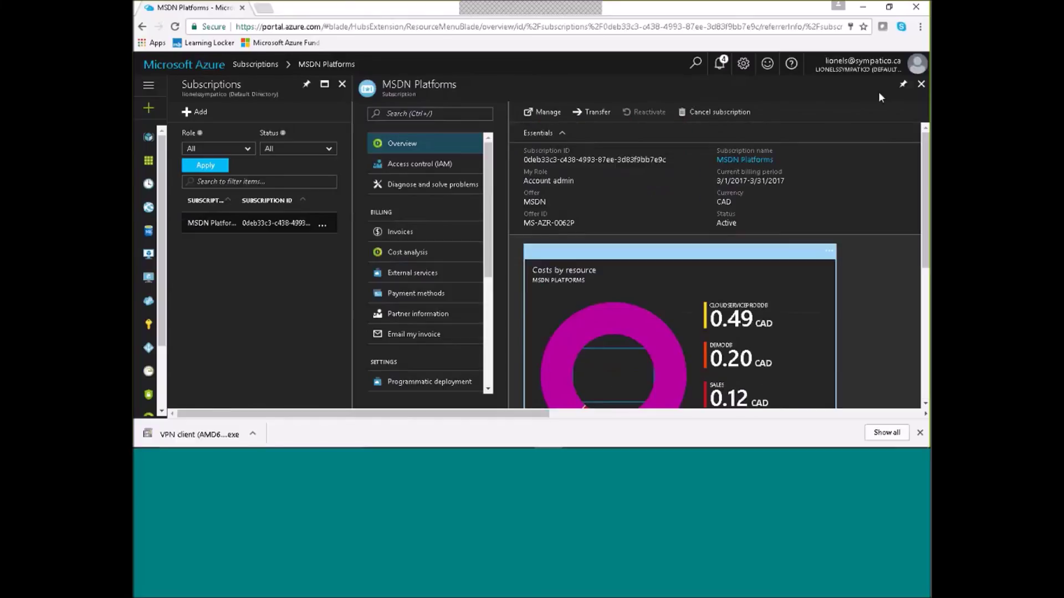
{"action": "left_click", "coordinate": [921, 83]}
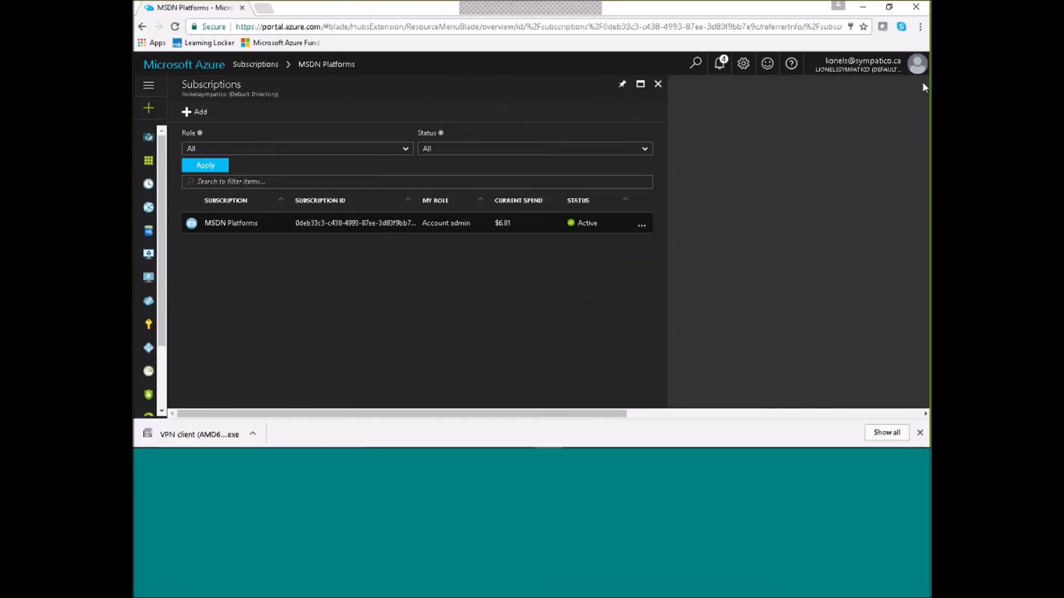
{"action": "left_click", "coordinate": [664, 86]}
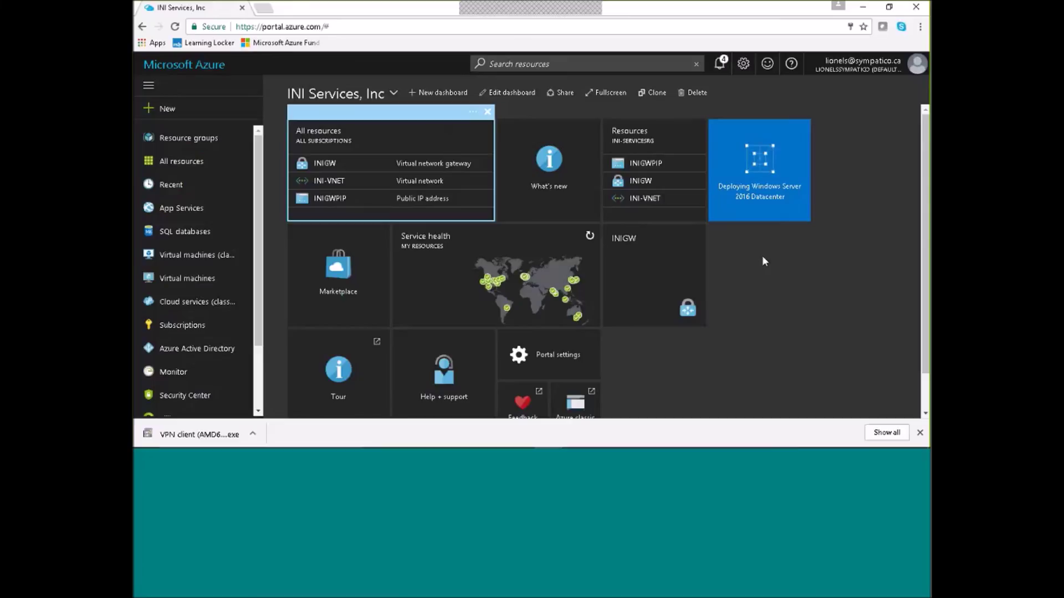
{"action": "mouse_move", "coordinate": [606, 443]}
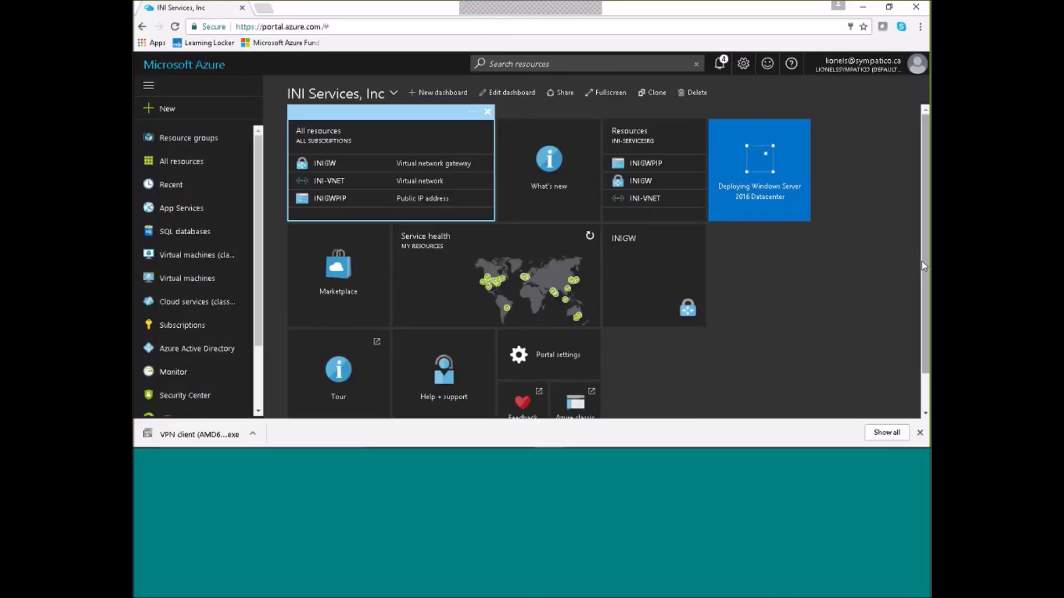
{"action": "scroll", "coordinate": [927, 268], "scroll_direction": "down", "scroll_amount": 1}
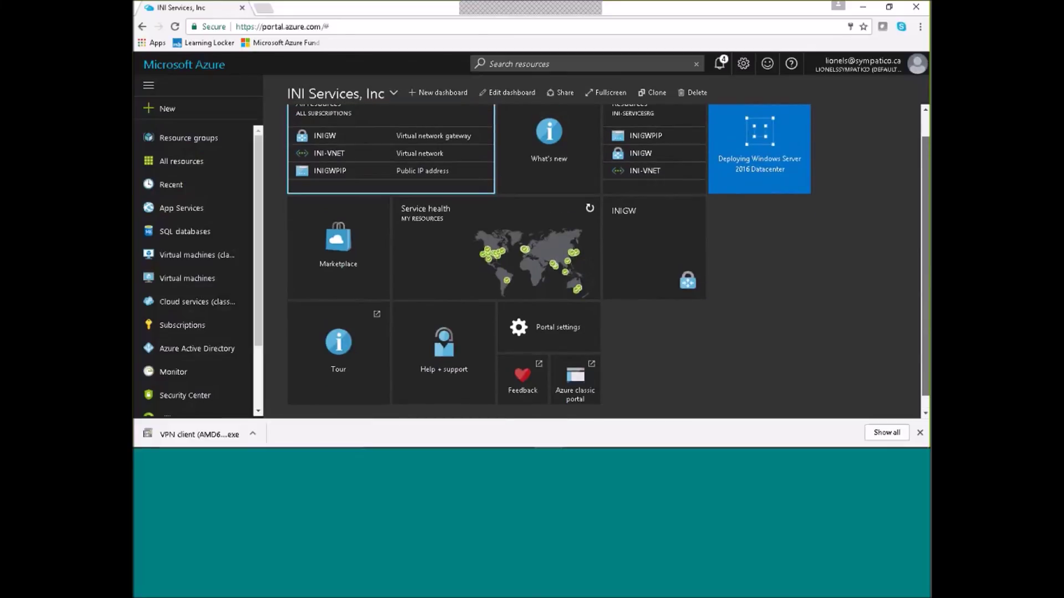
{"action": "scroll", "coordinate": [926, 268], "scroll_direction": "up", "scroll_amount": 1}
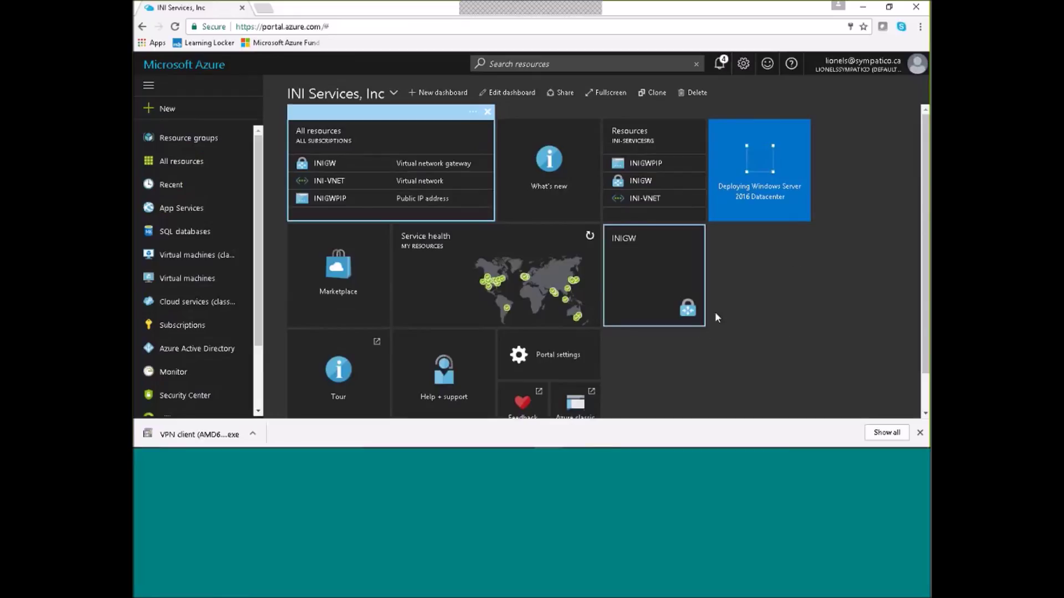
{"action": "left_click", "coordinate": [864, 8]}
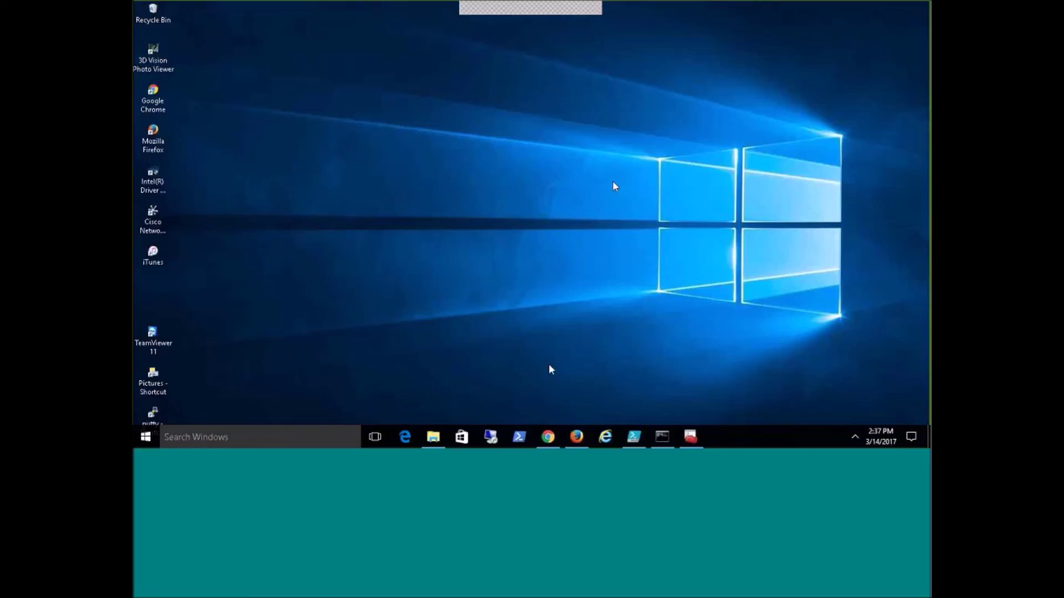
{"action": "mouse_move", "coordinate": [548, 441]}
{"action": "left_click", "coordinate": [548, 438]}
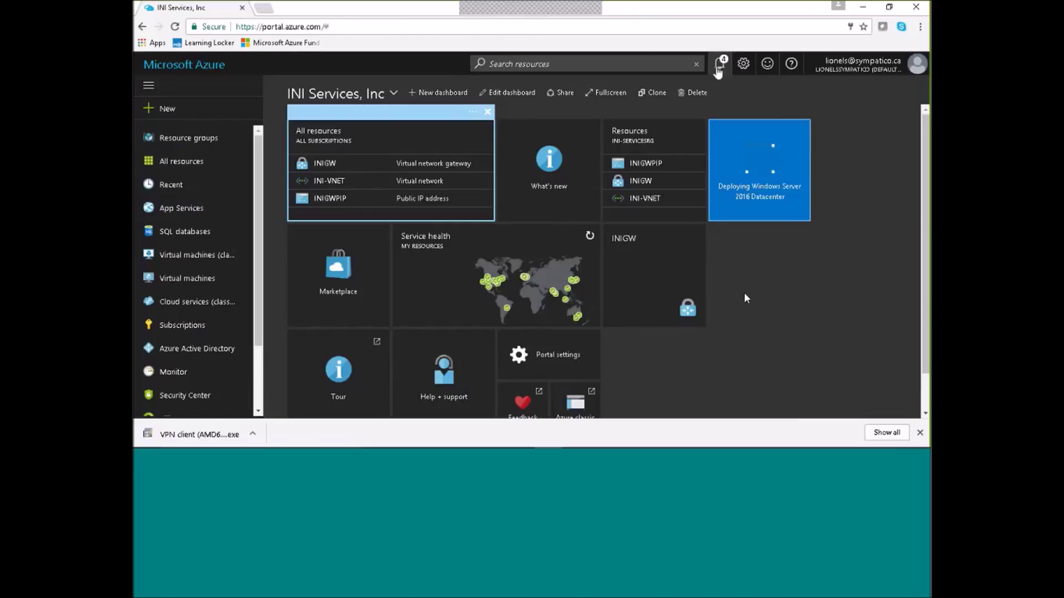
Dismiss the remaining-credit and deployment-started notifications, then minimize Chrome.
{"action": "left_click", "coordinate": [719, 64]}
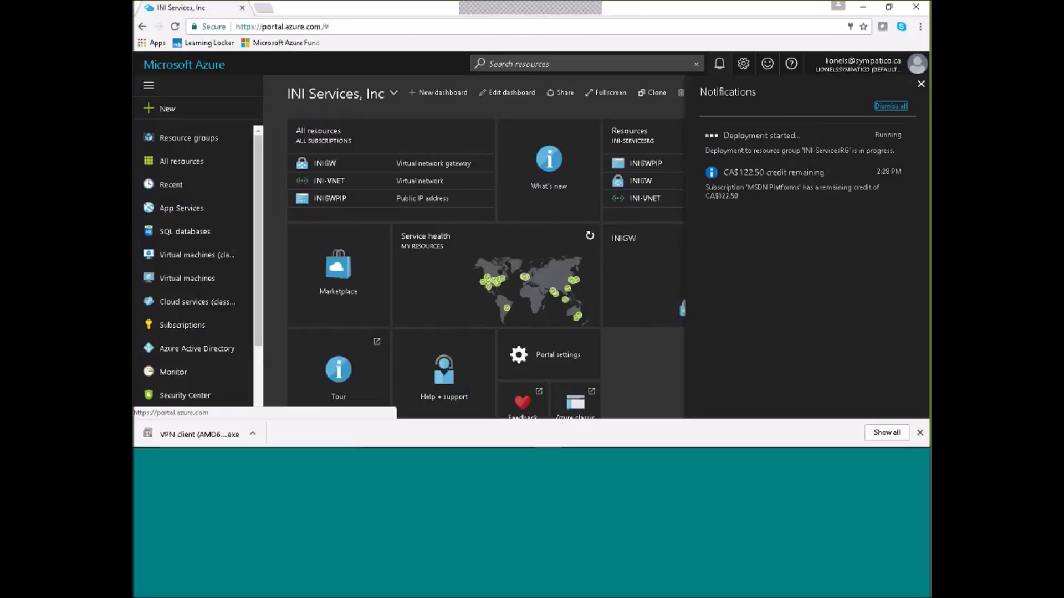
{"action": "left_click", "coordinate": [908, 174]}
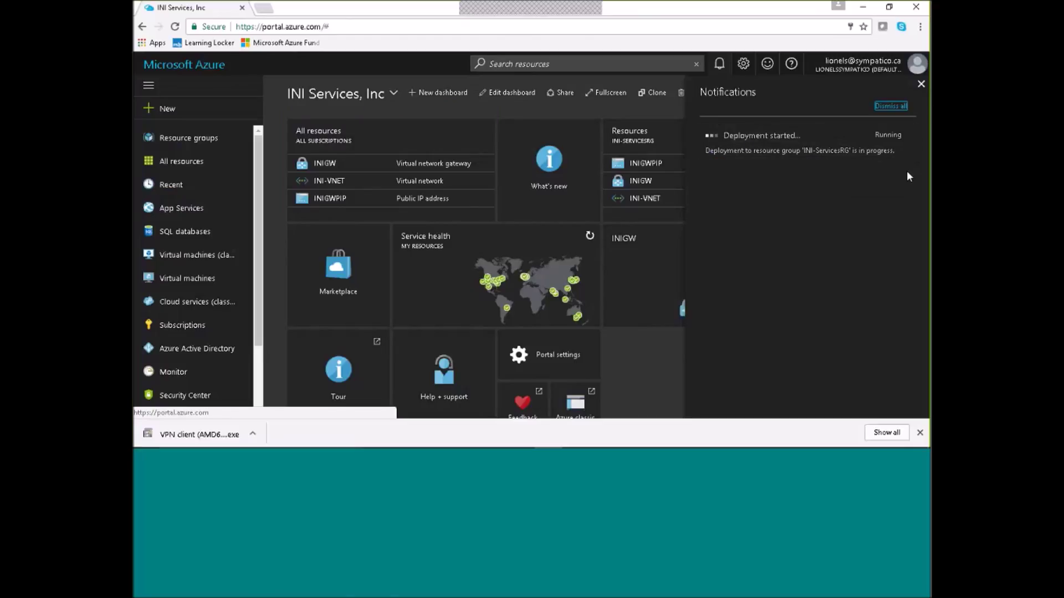
{"action": "left_click", "coordinate": [893, 107]}
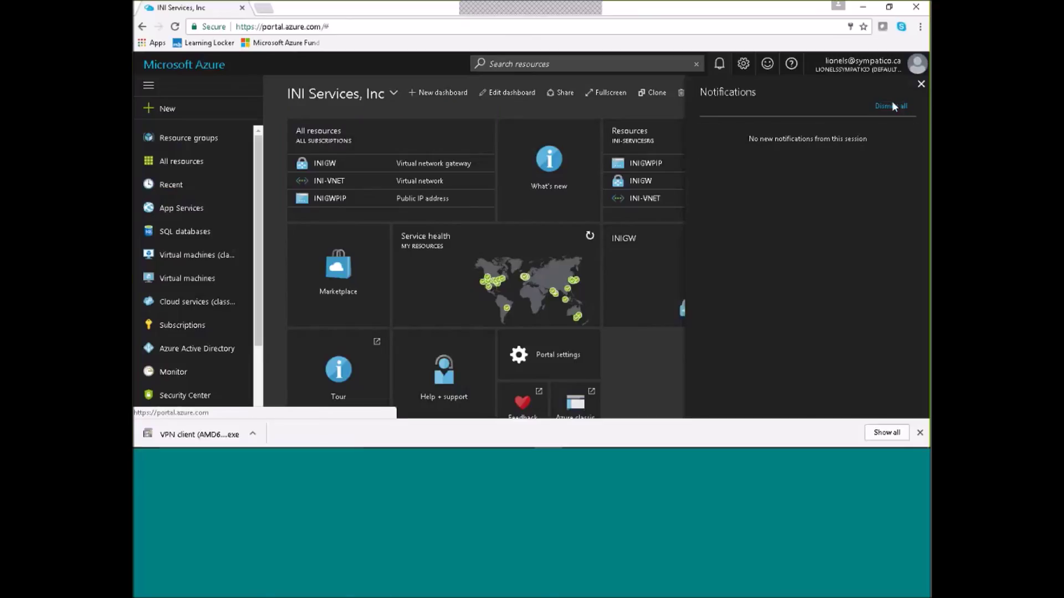
{"action": "left_click", "coordinate": [921, 85]}
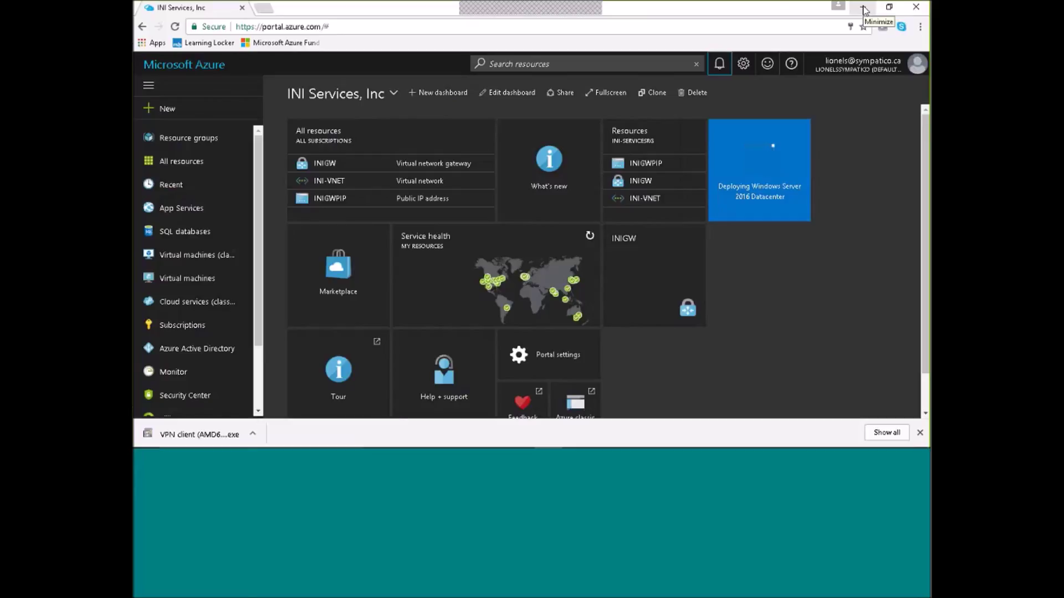
{"action": "left_click", "coordinate": [865, 8]}
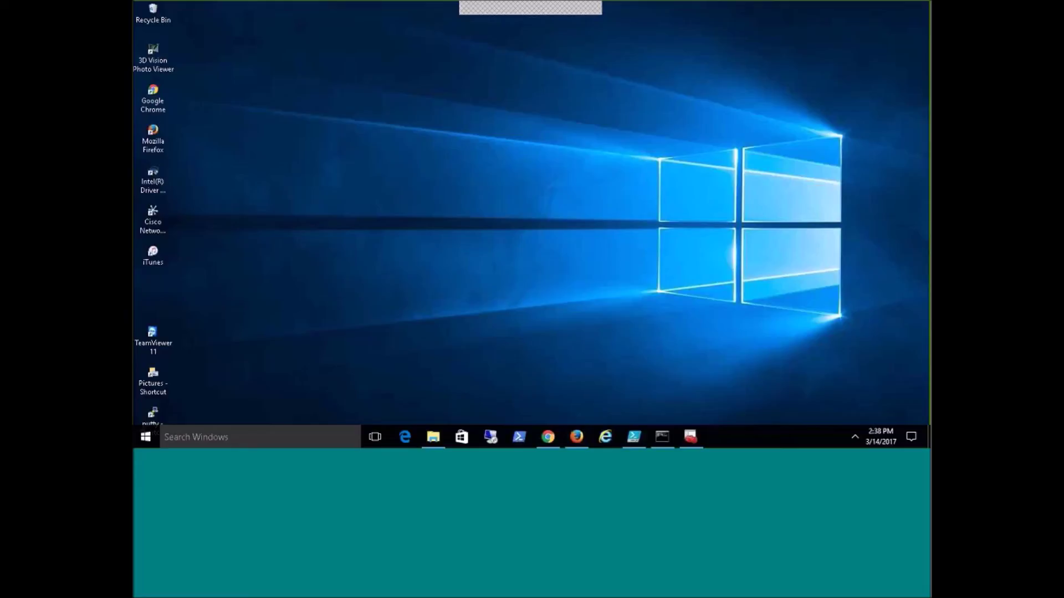
Open Windows VPN settings from the network tray and select the INI-VNET connection.
{"action": "left_click", "coordinate": [854, 438]}
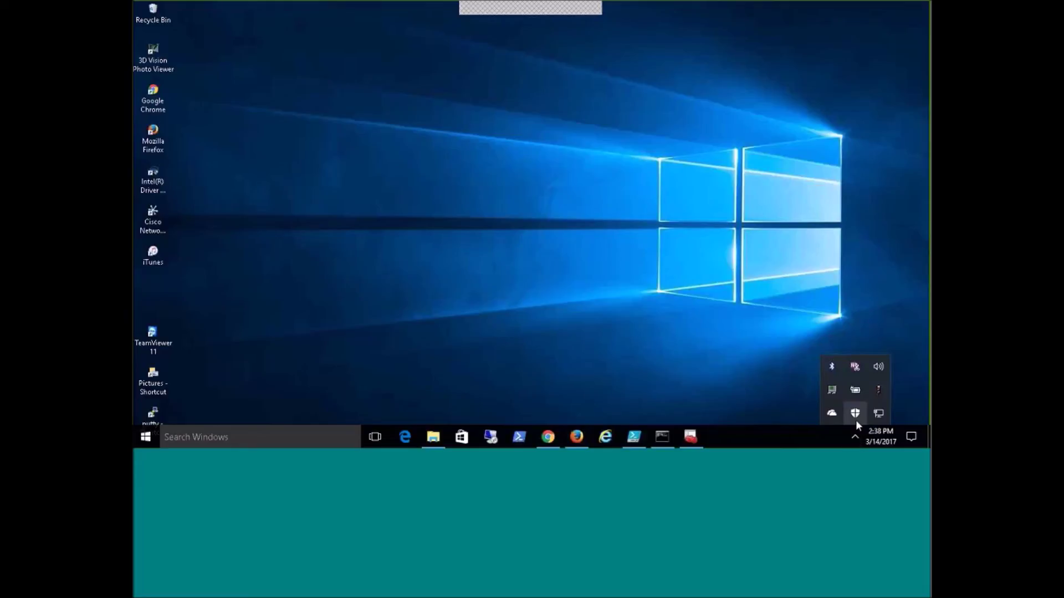
{"action": "left_click", "coordinate": [879, 414]}
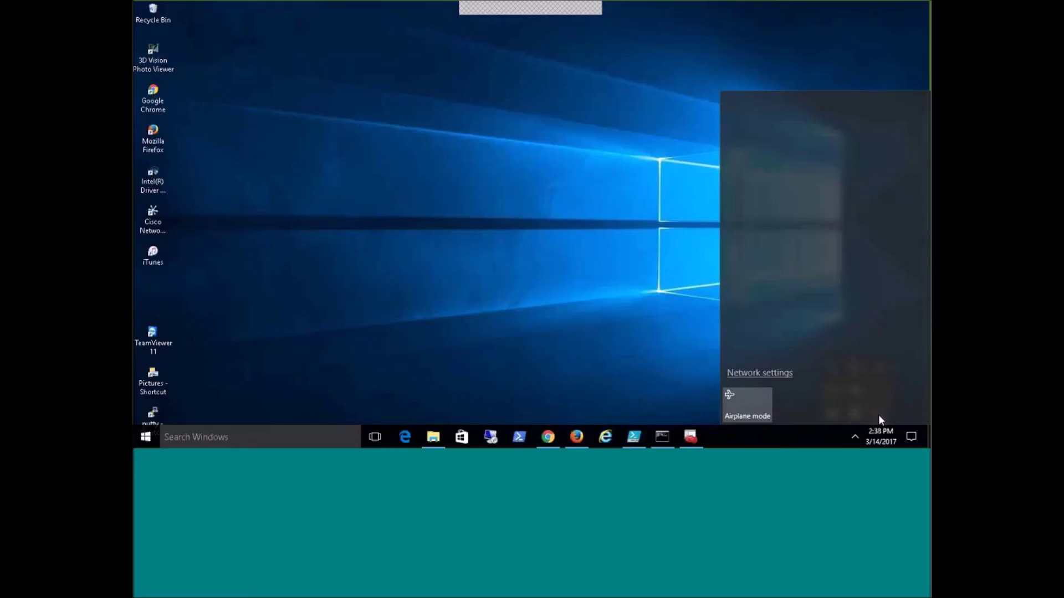
{"action": "left_click", "coordinate": [761, 339]}
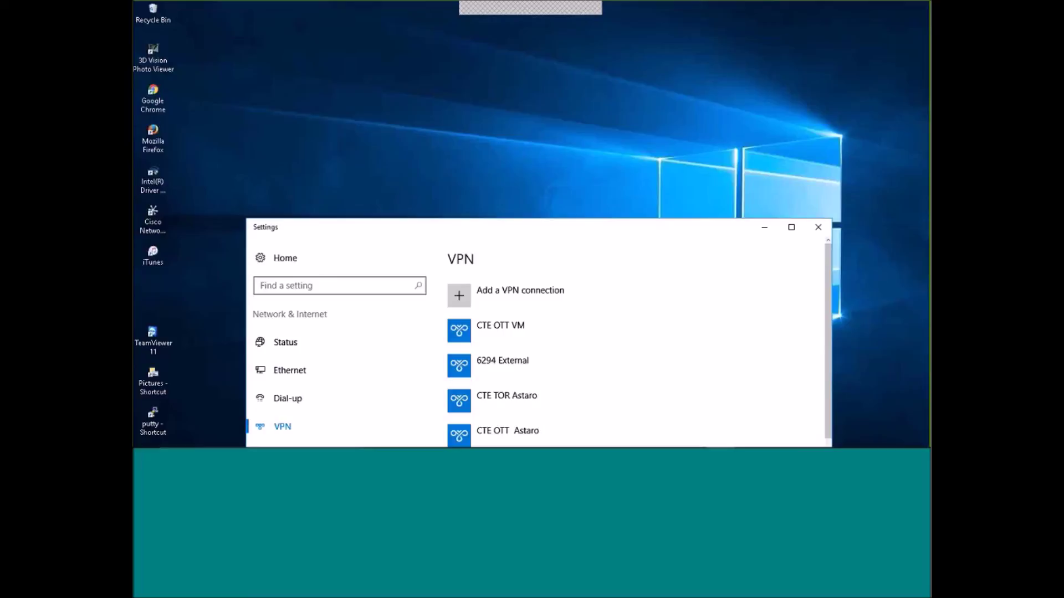
{"action": "left_click_drag", "start_coordinate": [829, 299], "coordinate": [828, 410]}
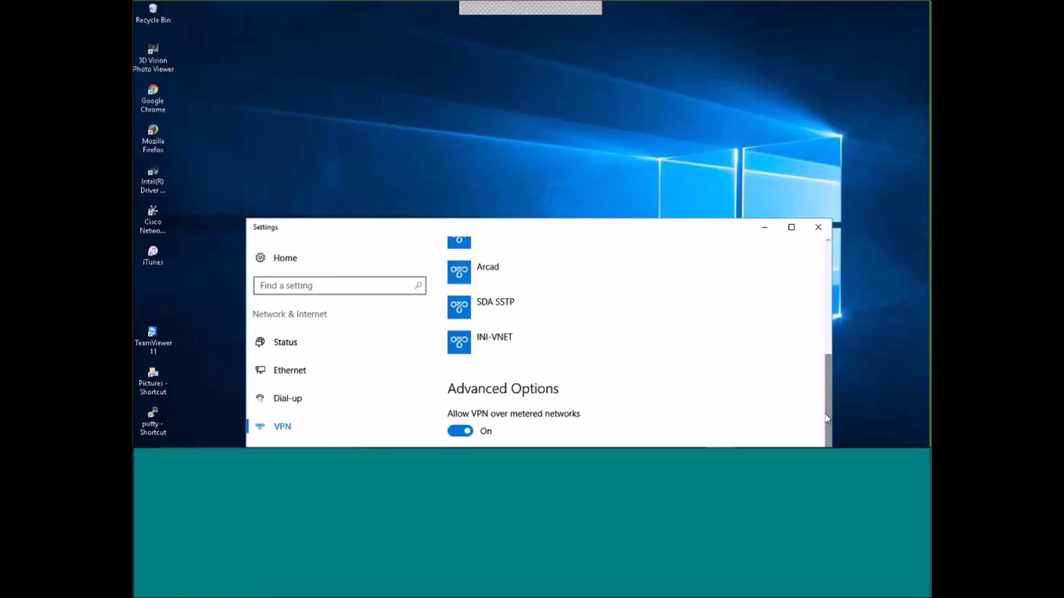
{"action": "left_click", "coordinate": [463, 347]}
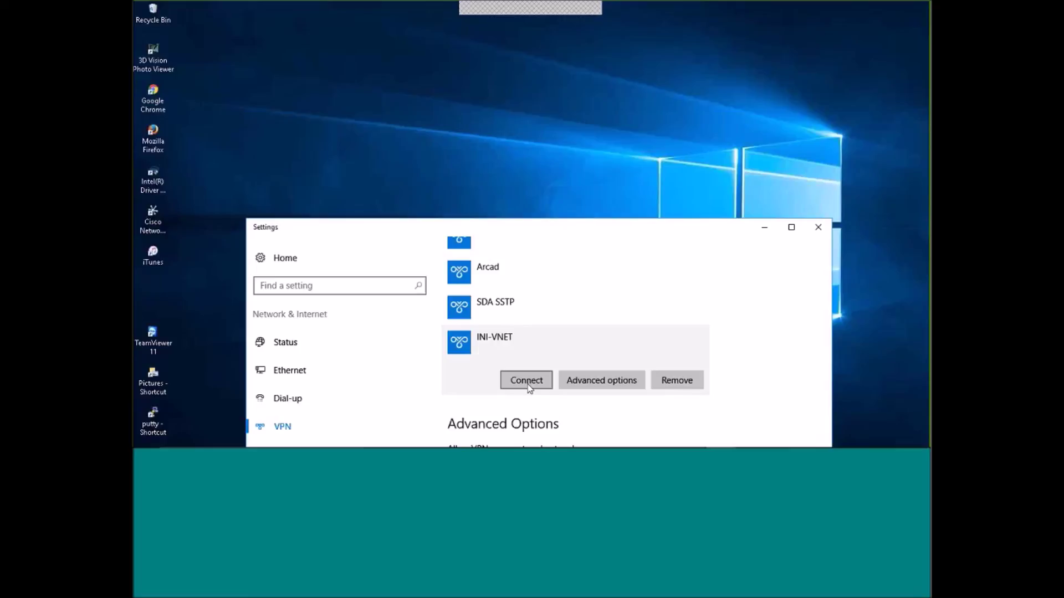
Inspect the INI-VNET connection's Properties and Sharing tab, then cancel without changes.
{"action": "mouse_move", "coordinate": [547, 439]}
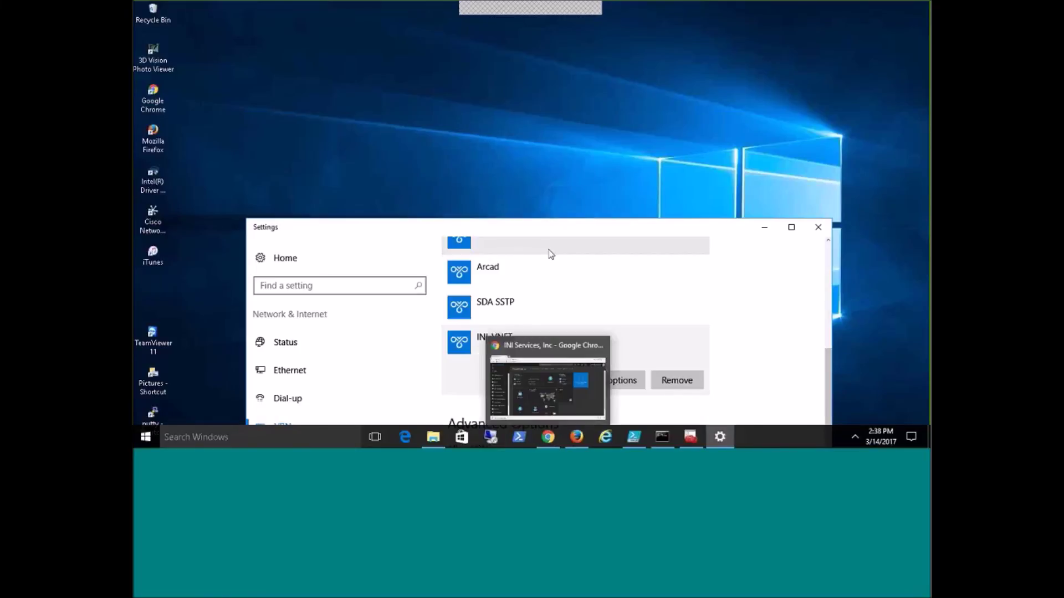
{"action": "left_click", "coordinate": [515, 382]}
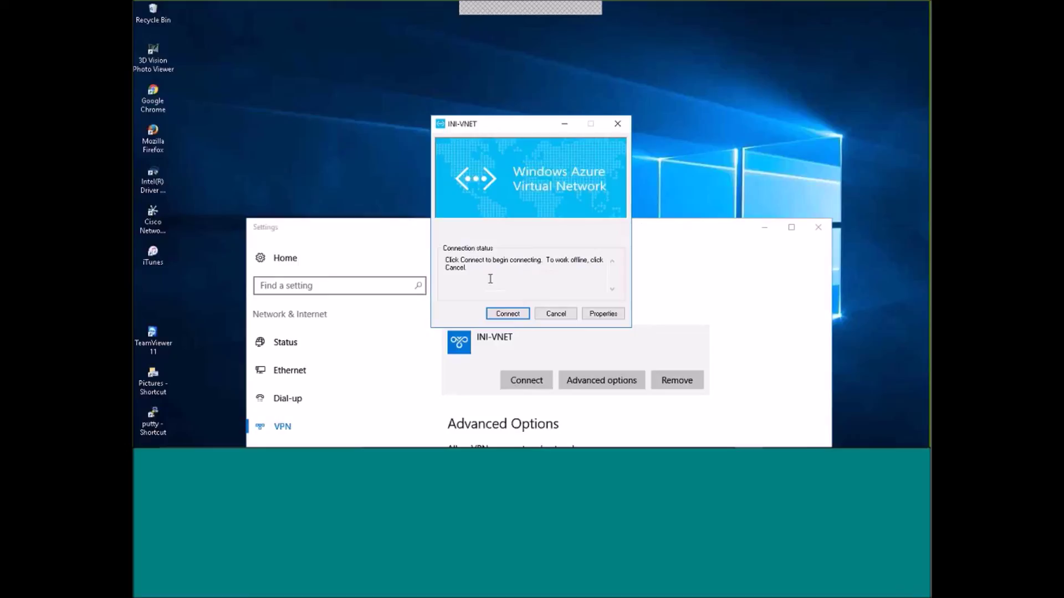
{"action": "left_click", "coordinate": [604, 315]}
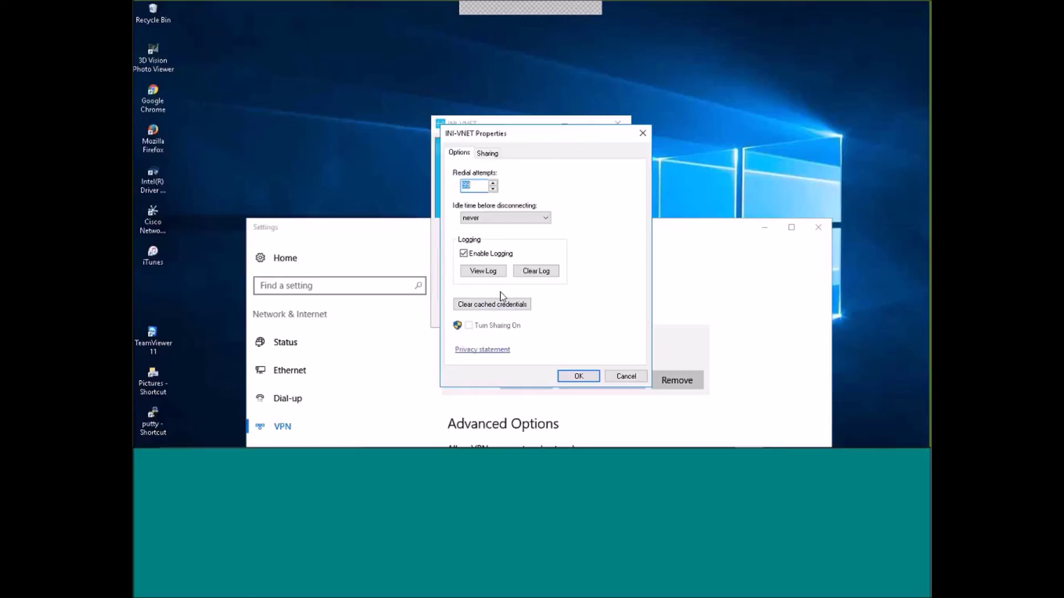
{"action": "left_click", "coordinate": [488, 153]}
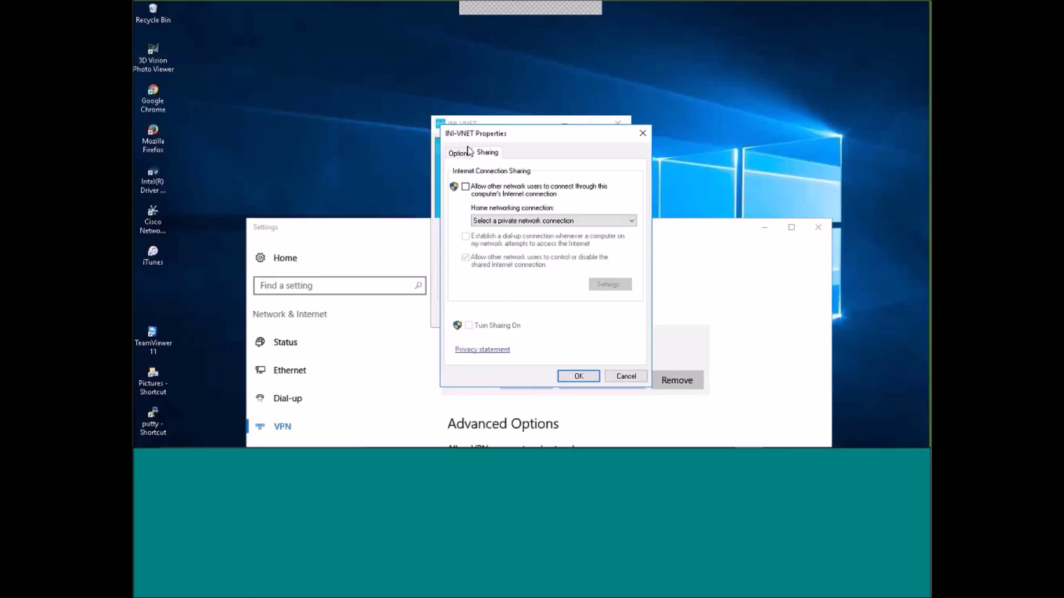
{"action": "left_click", "coordinate": [625, 376]}
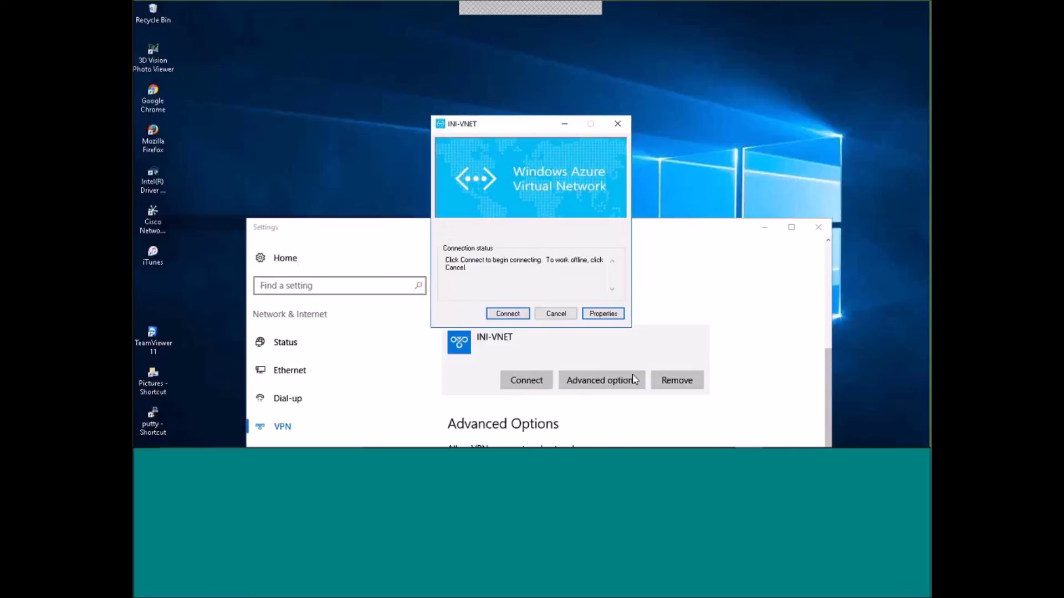
Connect to INI-VNET, allowing the routing table update, then close Settings.
{"action": "left_click", "coordinate": [511, 314]}
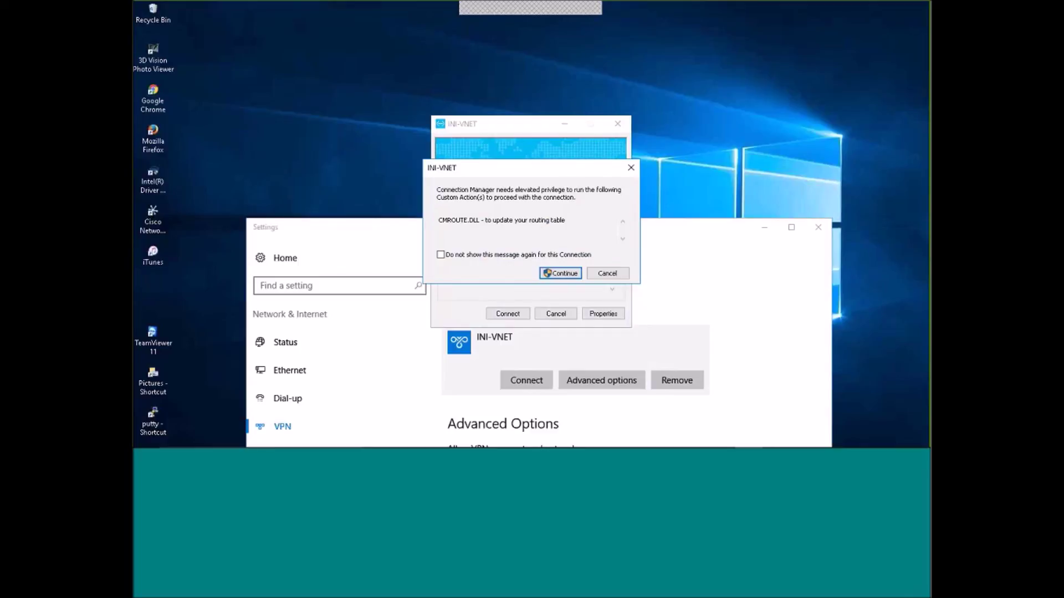
{"action": "left_click", "coordinate": [561, 275]}
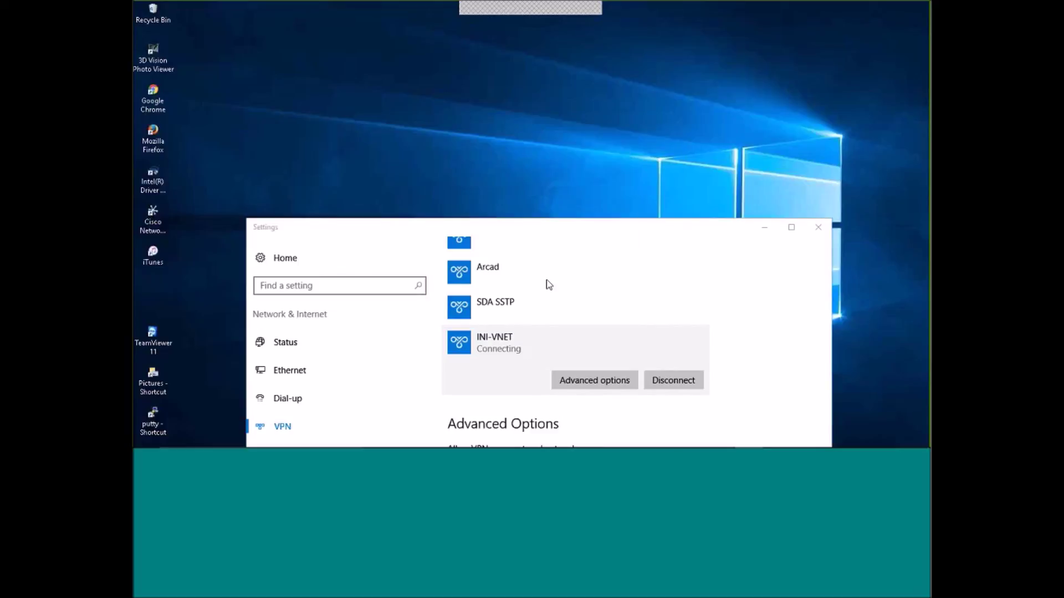
{"action": "left_click", "coordinate": [818, 228]}
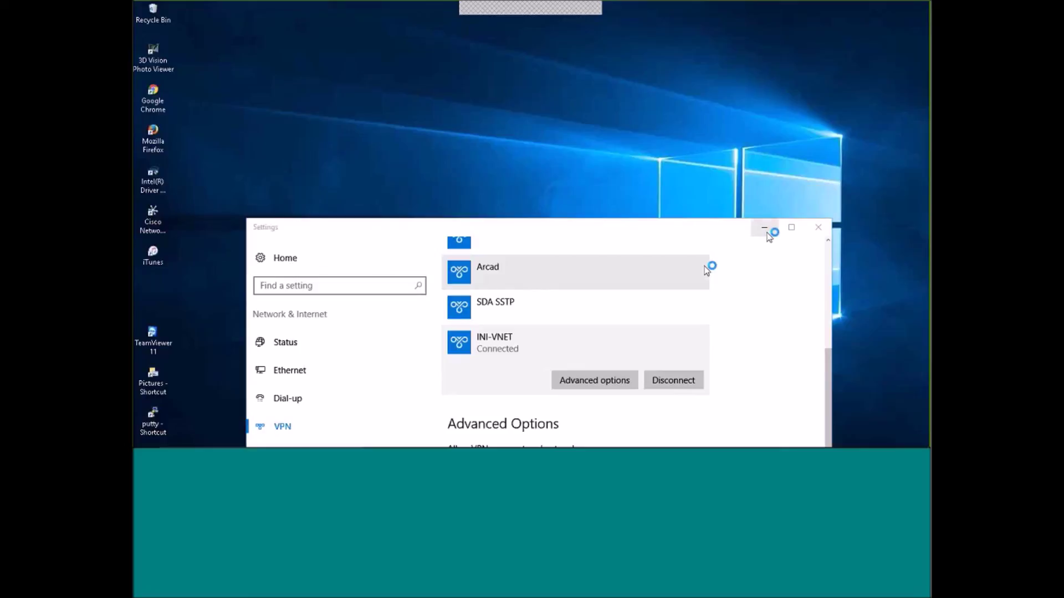
{"action": "left_click", "coordinate": [819, 230]}
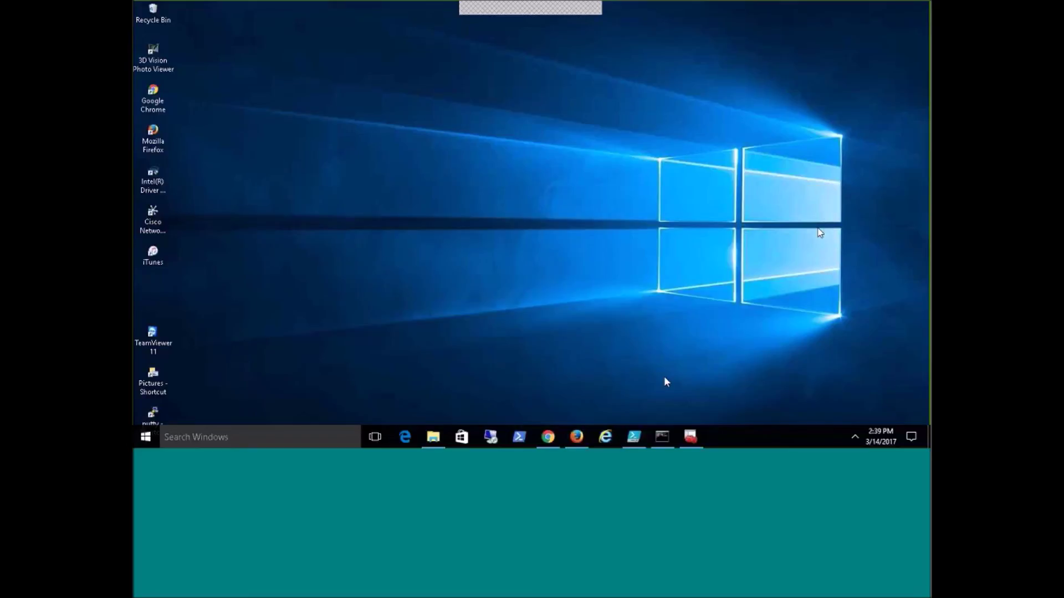
Run route print in Command Prompt and review the routing table.
{"action": "key", "text": "alt+Tab"}
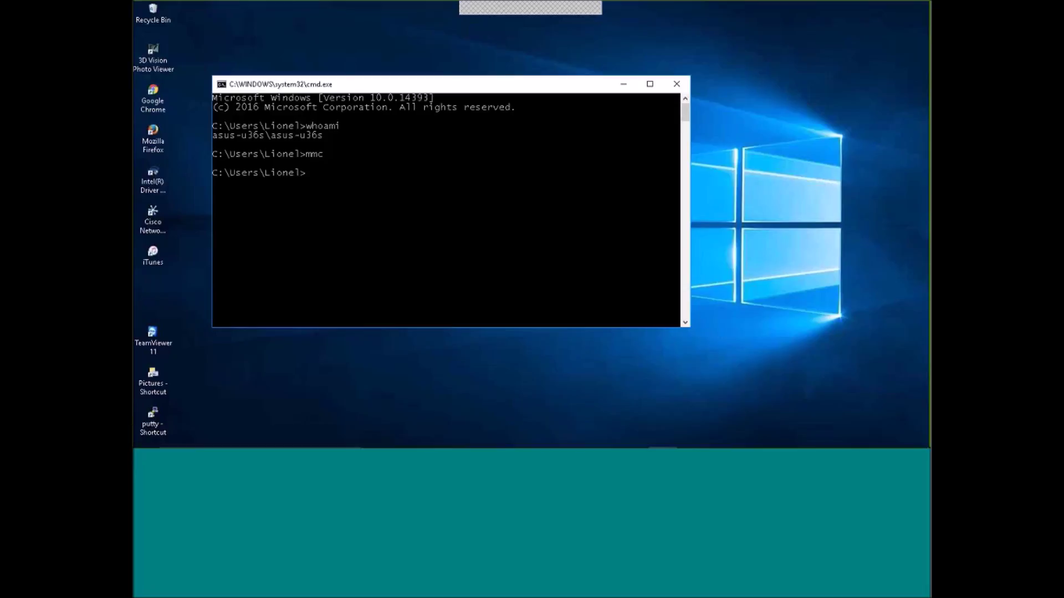
{"action": "type", "text": "route p"}
{"action": "key", "text": "Return"}
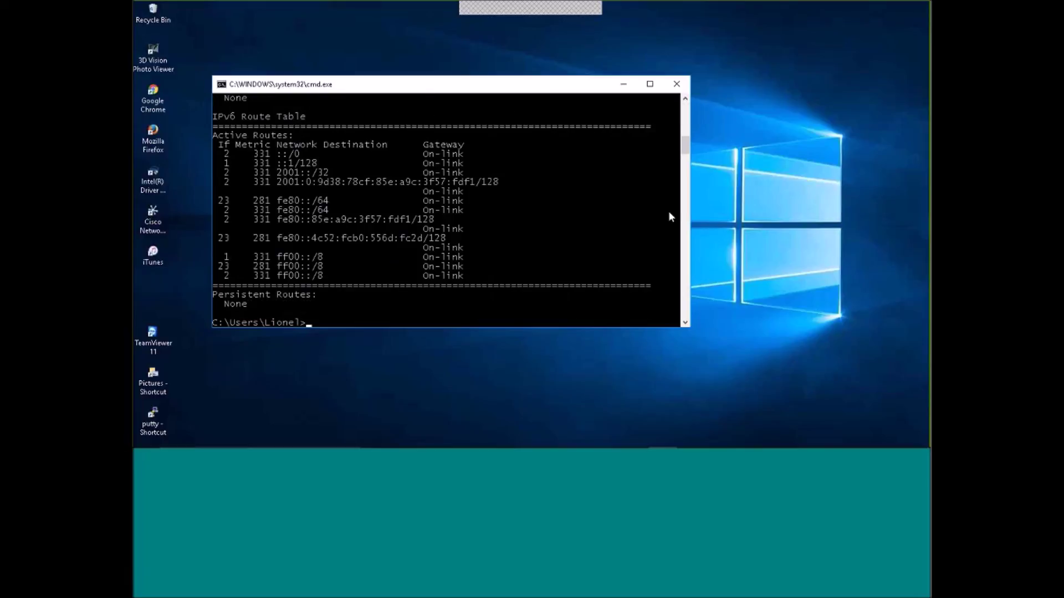
{"action": "left_click_drag", "start_coordinate": [686, 142], "coordinate": [686, 129]}
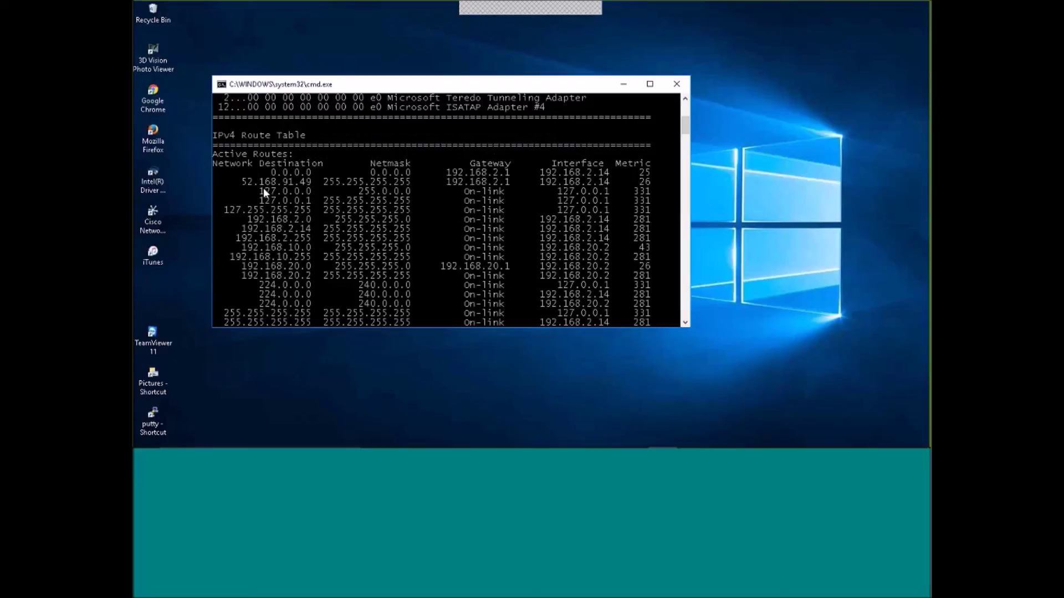
{"action": "left_click_drag", "start_coordinate": [686, 123], "coordinate": [691, 151]}
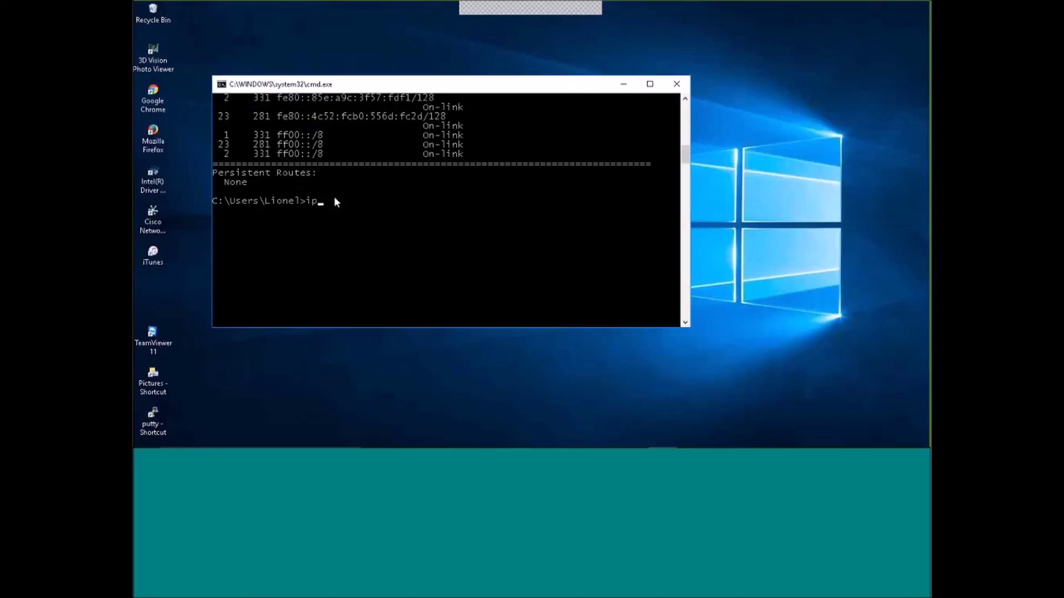
Run ipconfig to confirm the PPP adapter INI-VNET has 192.168.20.2, then minimize the window.
{"action": "type", "text": "cnfig"}
{"action": "key", "text": "Return"}
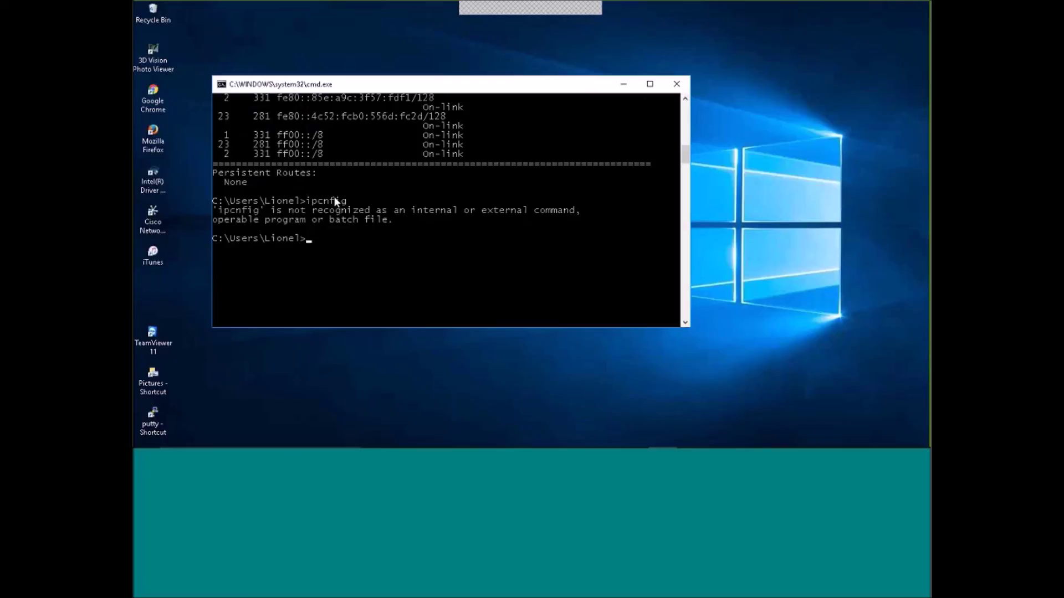
{"action": "type", "text": "ipconfig"}
{"action": "key", "text": "Return"}
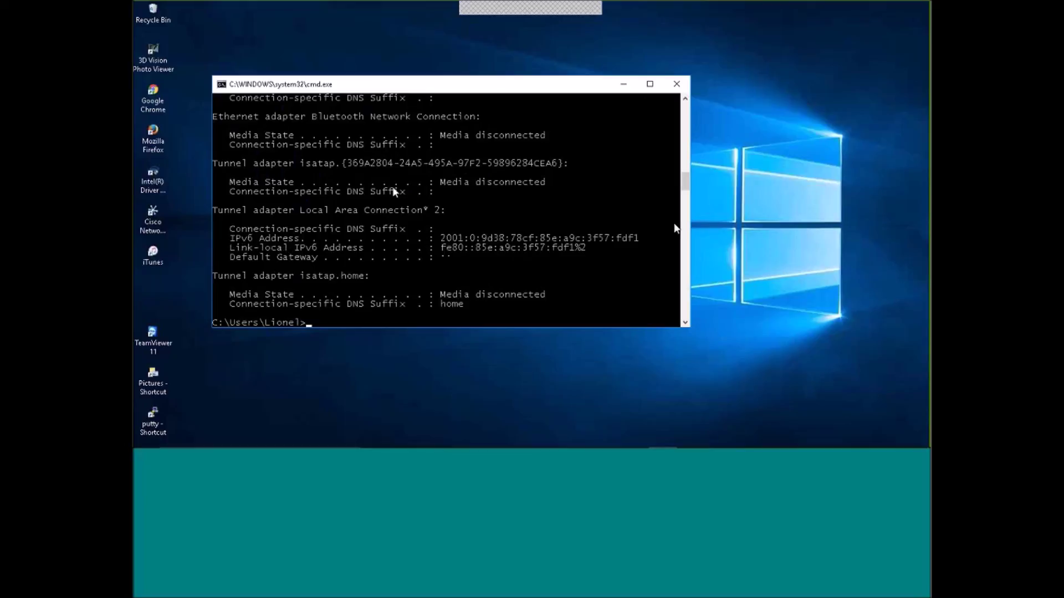
{"action": "scroll", "coordinate": [687, 170], "scroll_direction": "up", "scroll_amount": 7}
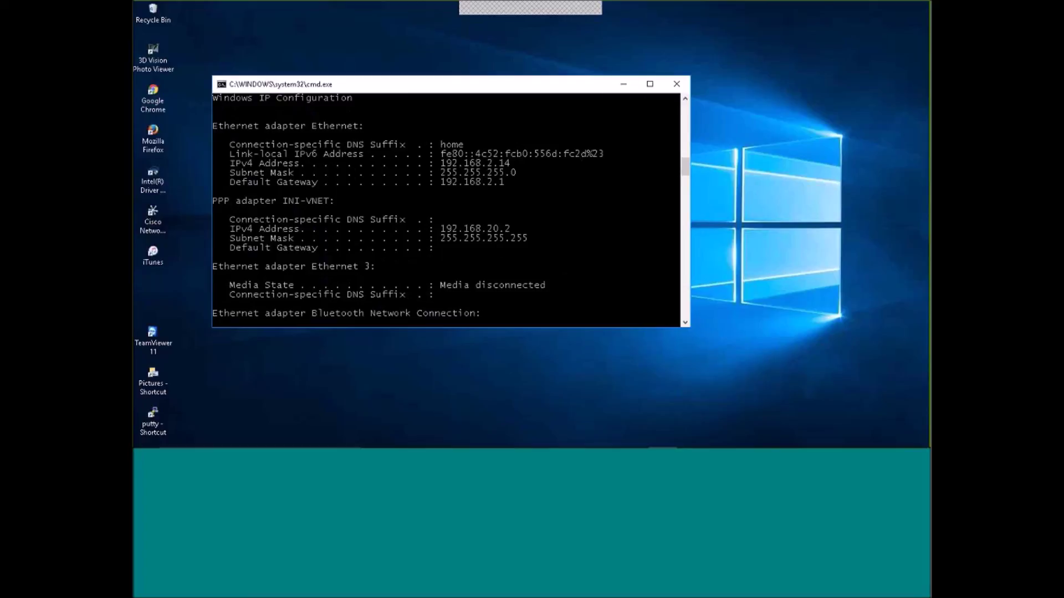
{"action": "left_click", "coordinate": [625, 85]}
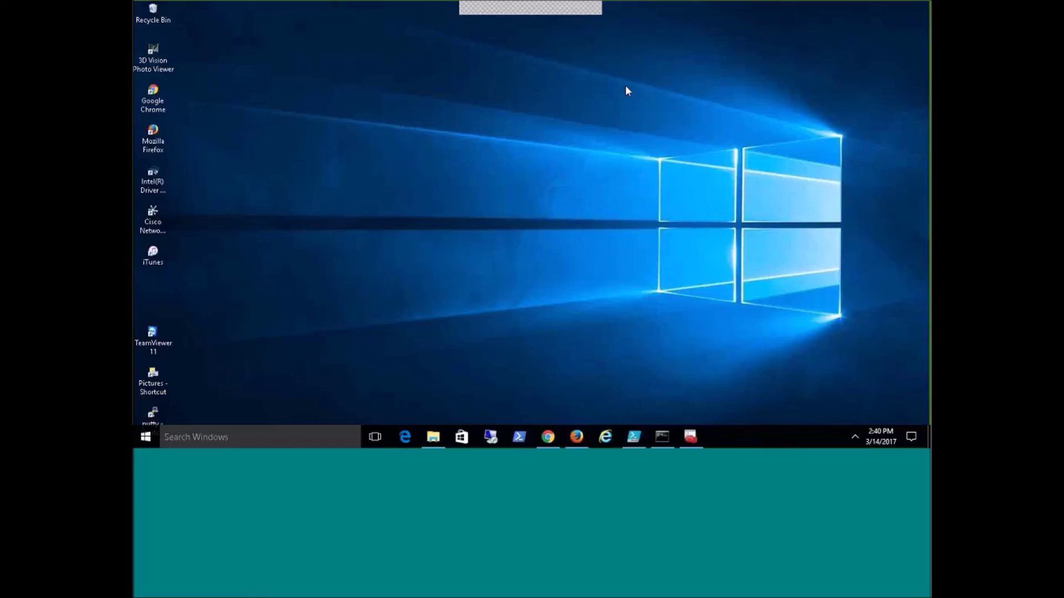
Check INIVM's network interface for private IP 192.168.10.4, then return to the dashboard and minimize Chrome.
{"action": "mouse_move", "coordinate": [549, 440]}
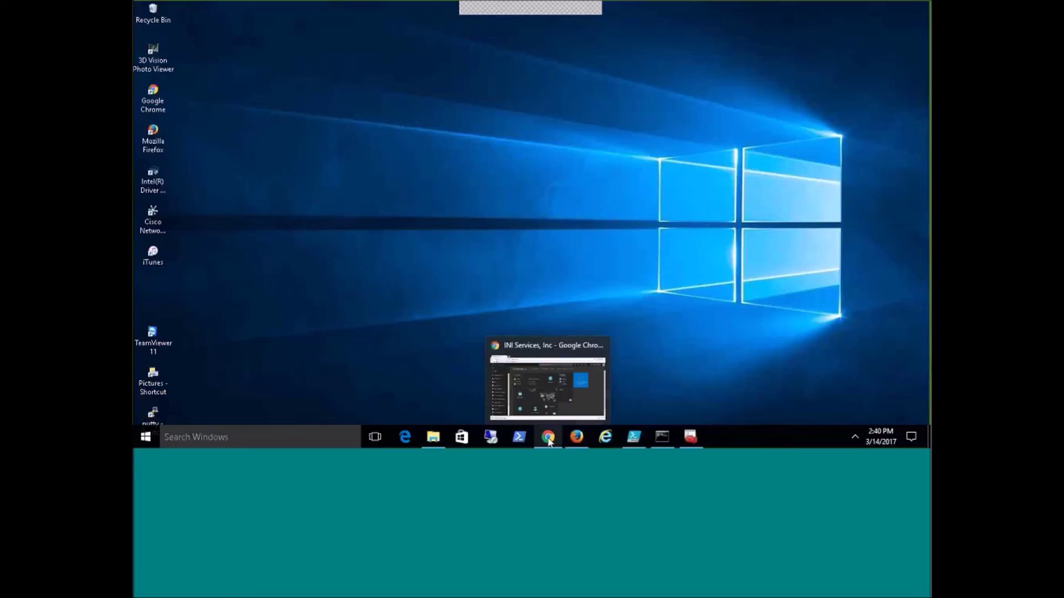
{"action": "left_click", "coordinate": [569, 399]}
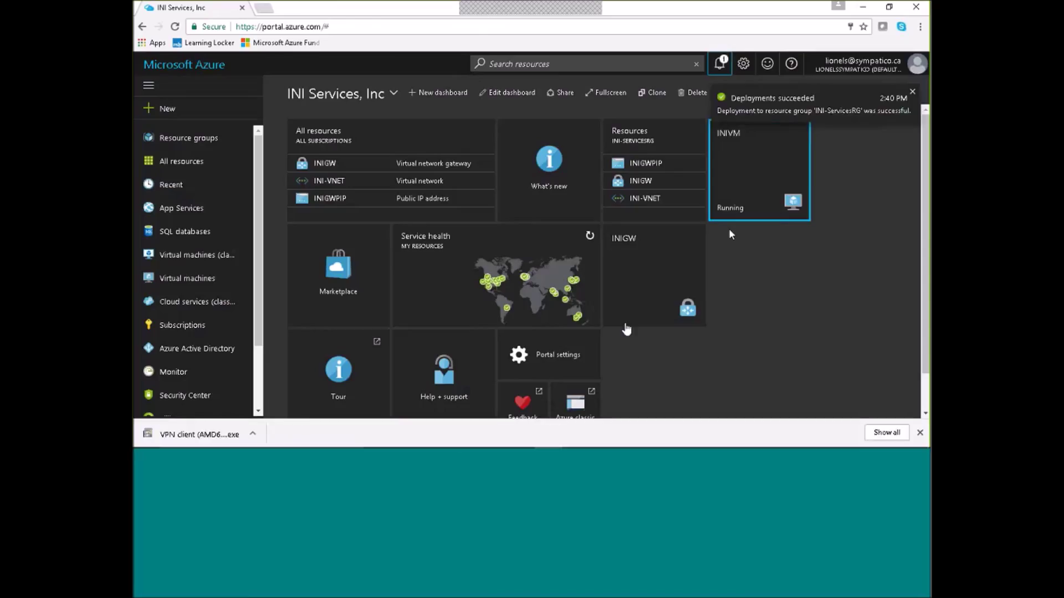
{"action": "left_click", "coordinate": [731, 213]}
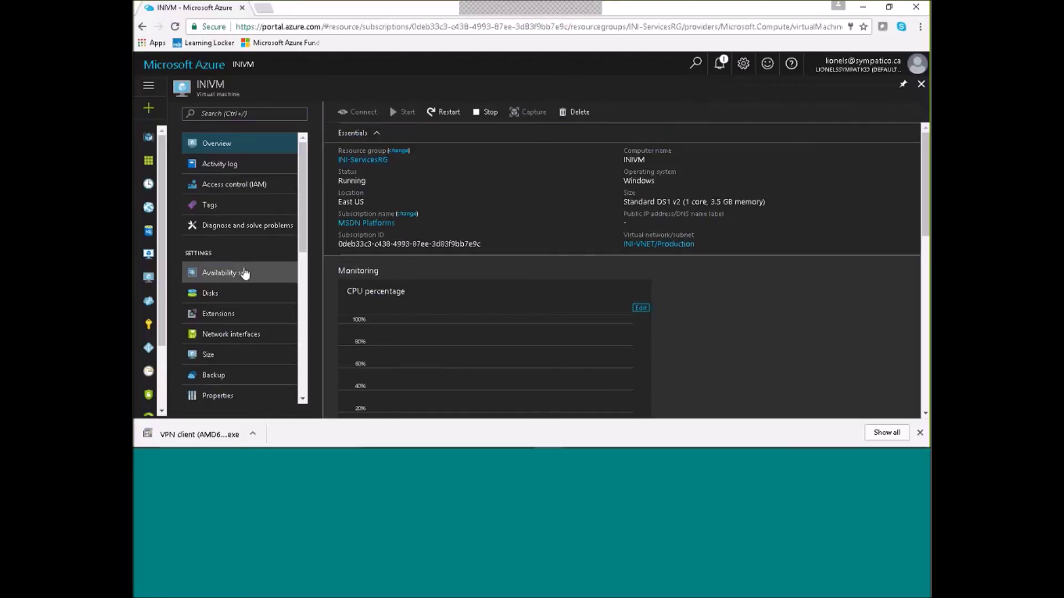
{"action": "scroll", "coordinate": [294, 211], "scroll_direction": "down", "scroll_amount": 1}
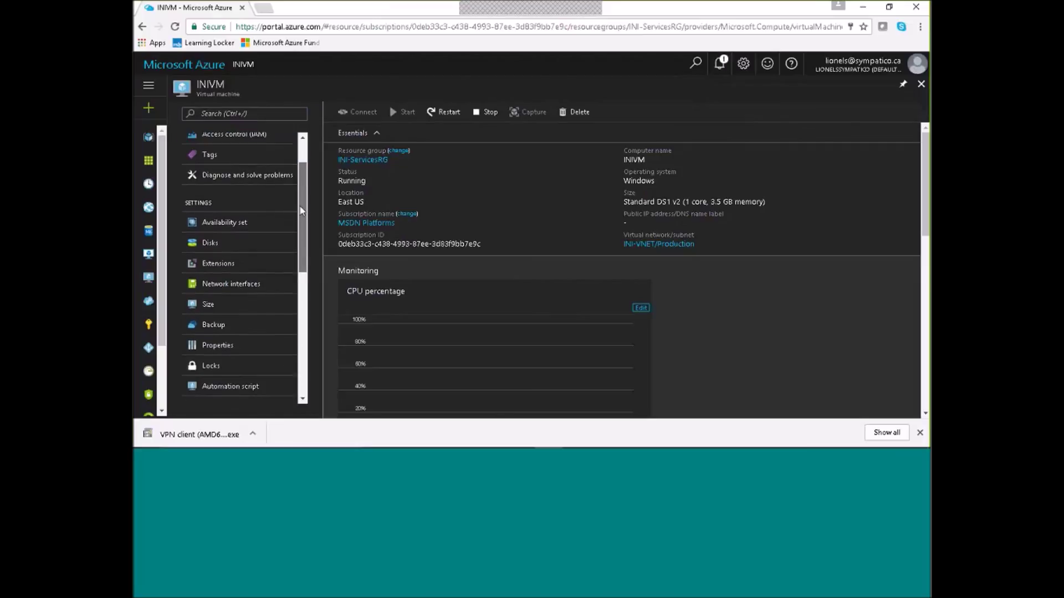
{"action": "left_click", "coordinate": [233, 279]}
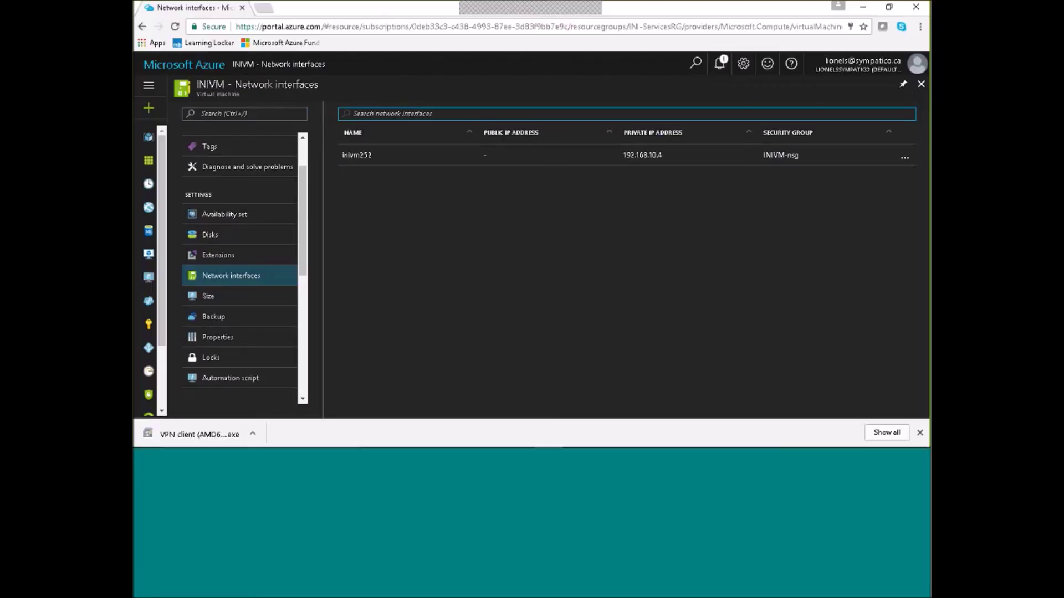
{"action": "left_click", "coordinate": [921, 84]}
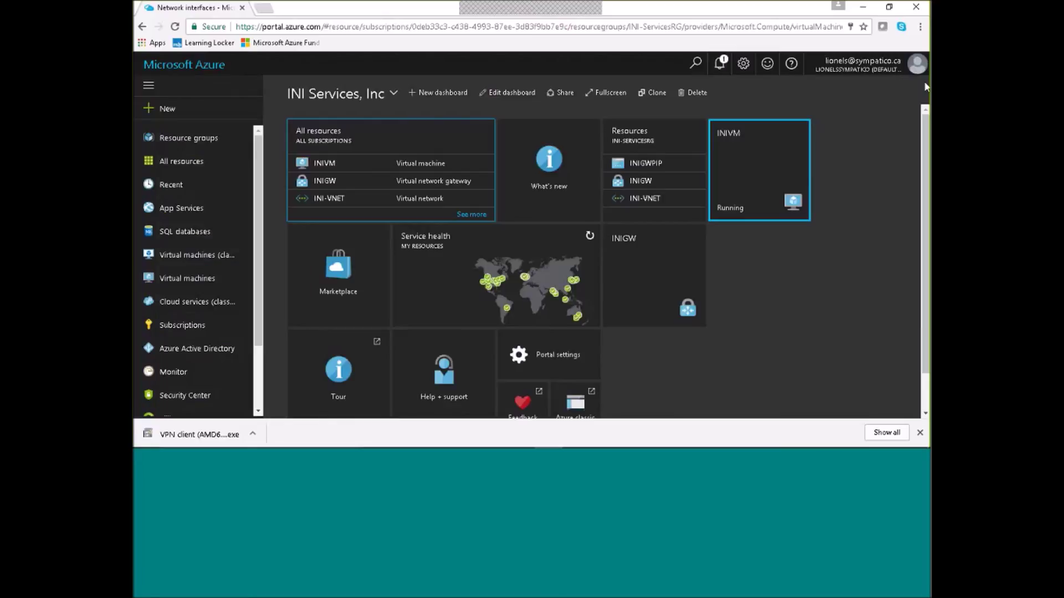
{"action": "left_click", "coordinate": [863, 7]}
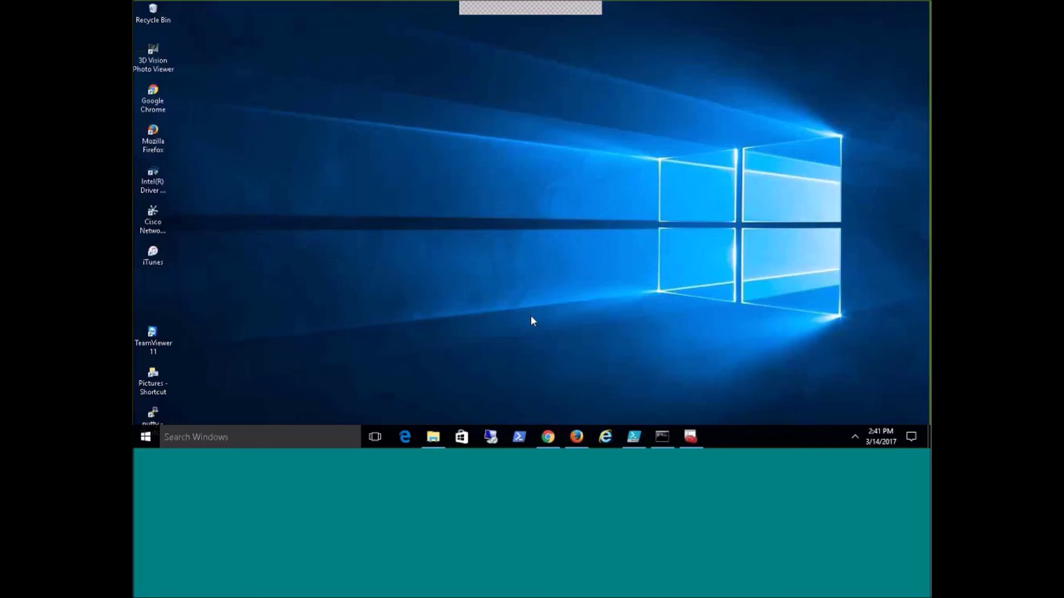
Remote Desktop to 192.168.10.4 with the account password, trusting its certificate without future prompts.
{"action": "left_click", "coordinate": [147, 437]}
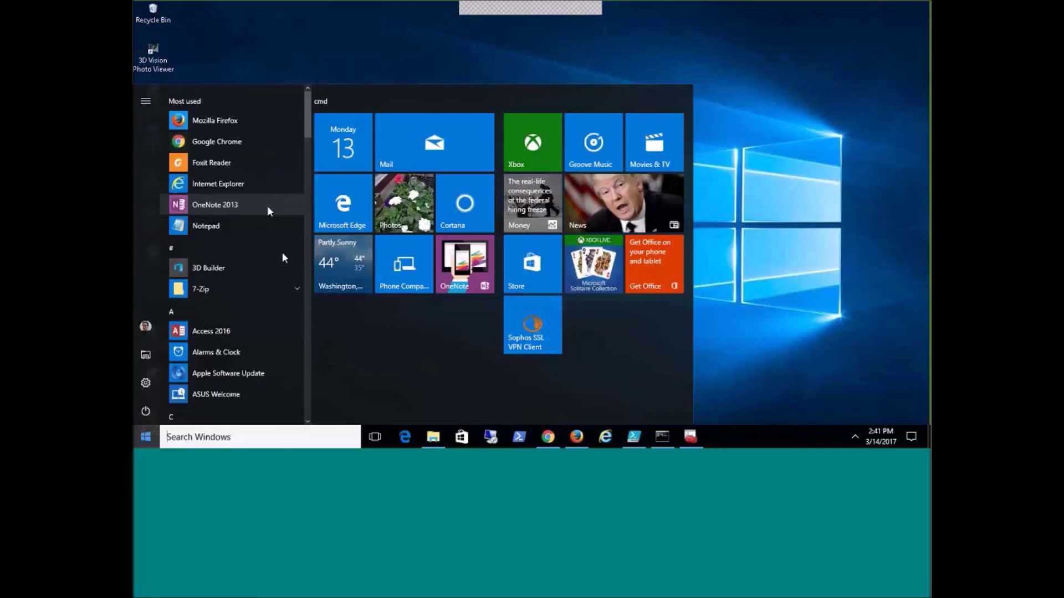
{"action": "type", "text": "rem"}
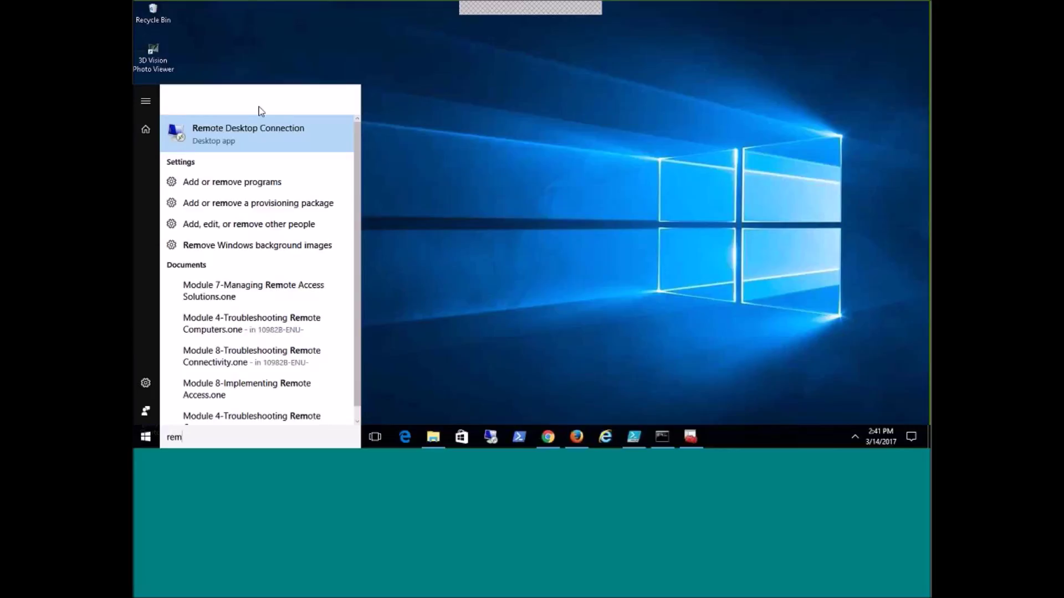
{"action": "left_click", "coordinate": [210, 138]}
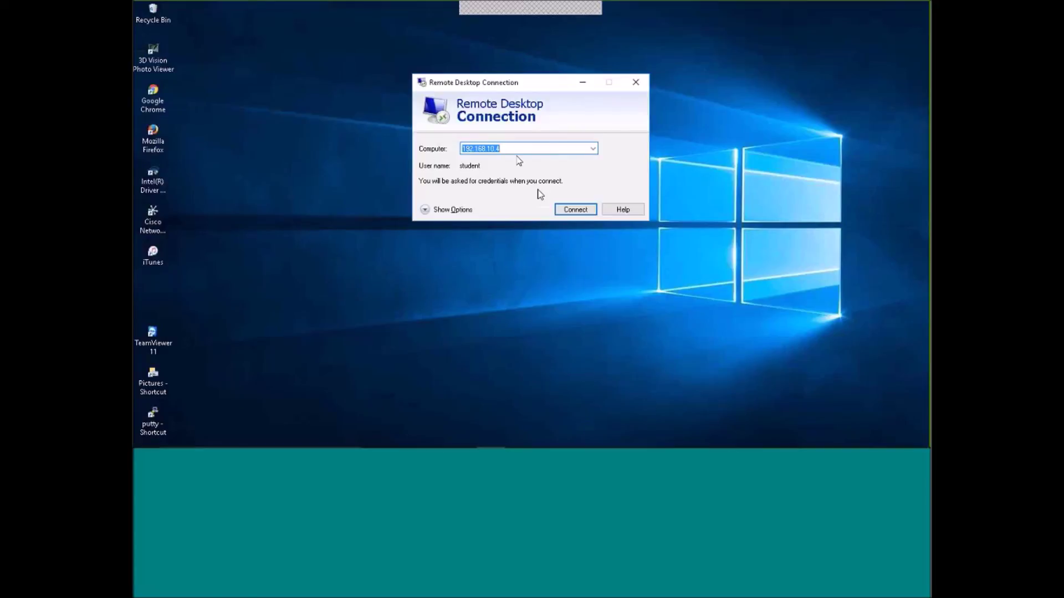
{"action": "left_click", "coordinate": [574, 212]}
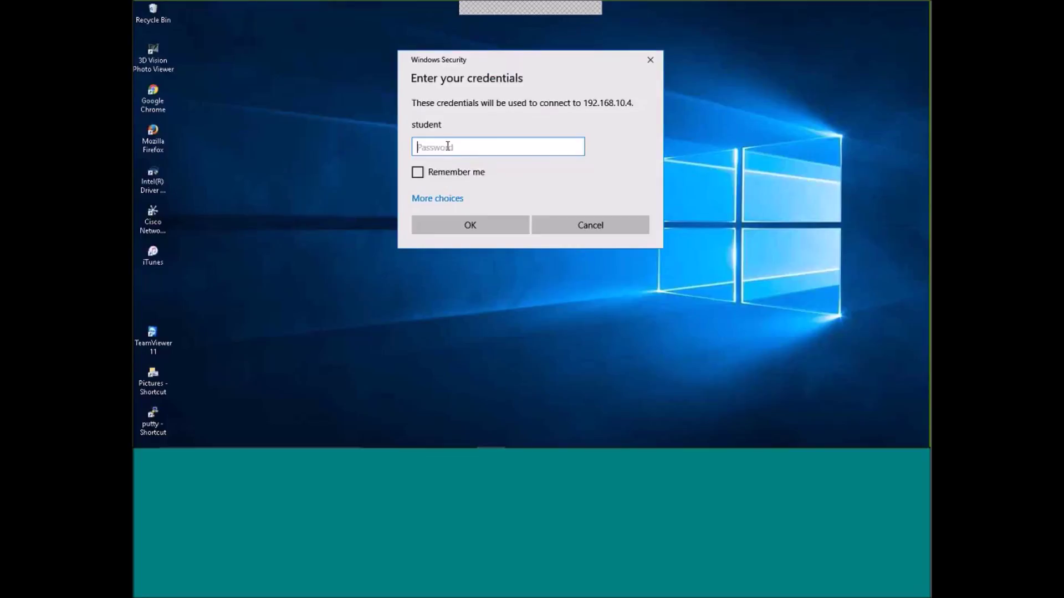
{"action": "type", "text": "•••••••••••"}
{"action": "left_click", "coordinate": [456, 224]}
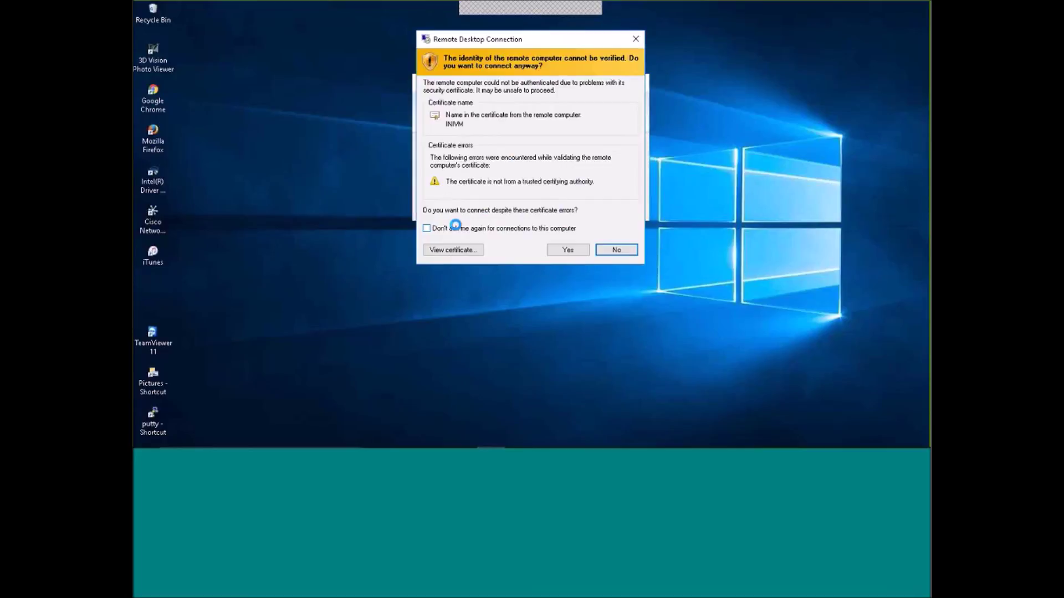
{"action": "left_click", "coordinate": [427, 229]}
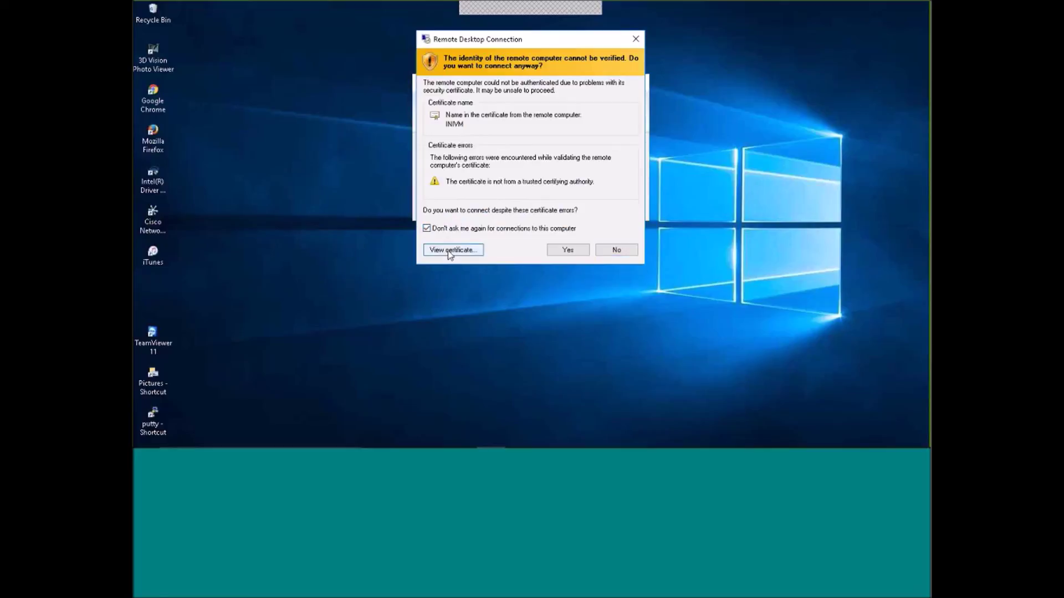
{"action": "left_click", "coordinate": [568, 251]}
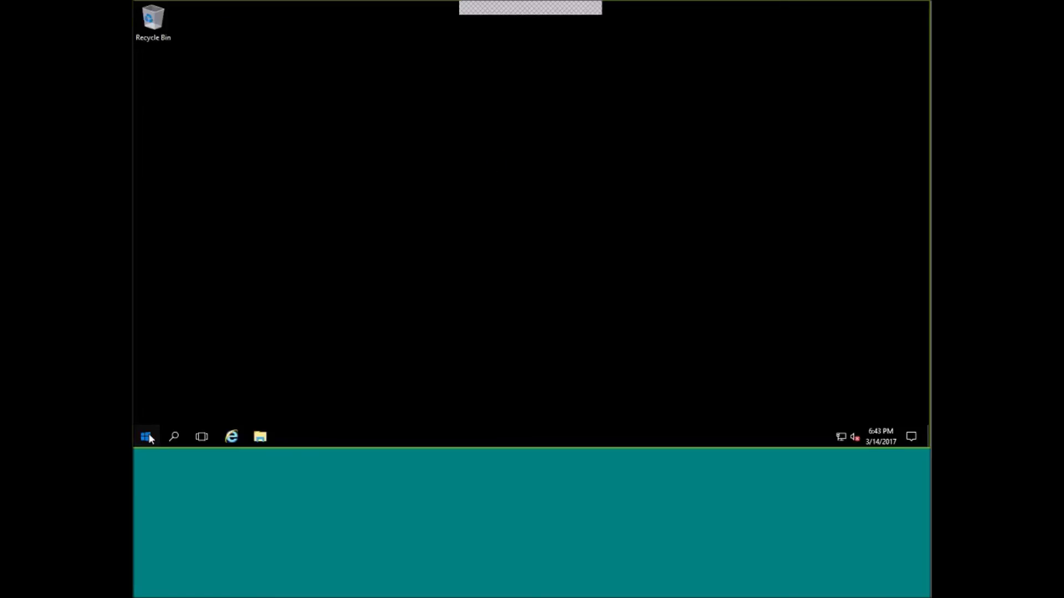
Launch Server Manager on INIVM and start Add Roles and Features, retrying after the inventory notice.
{"action": "left_click", "coordinate": [146, 437]}
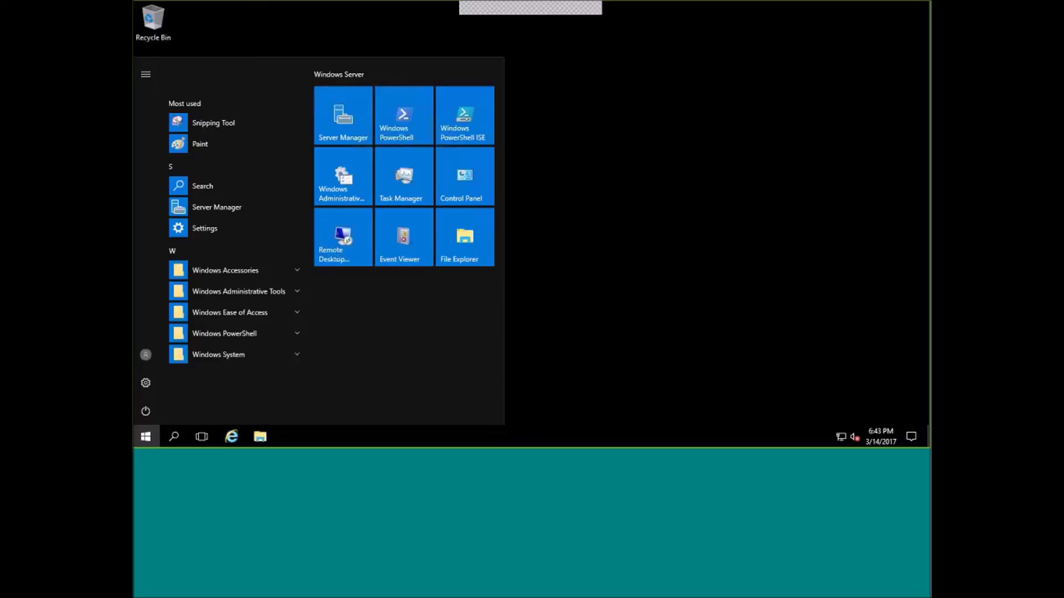
{"action": "left_click", "coordinate": [344, 124]}
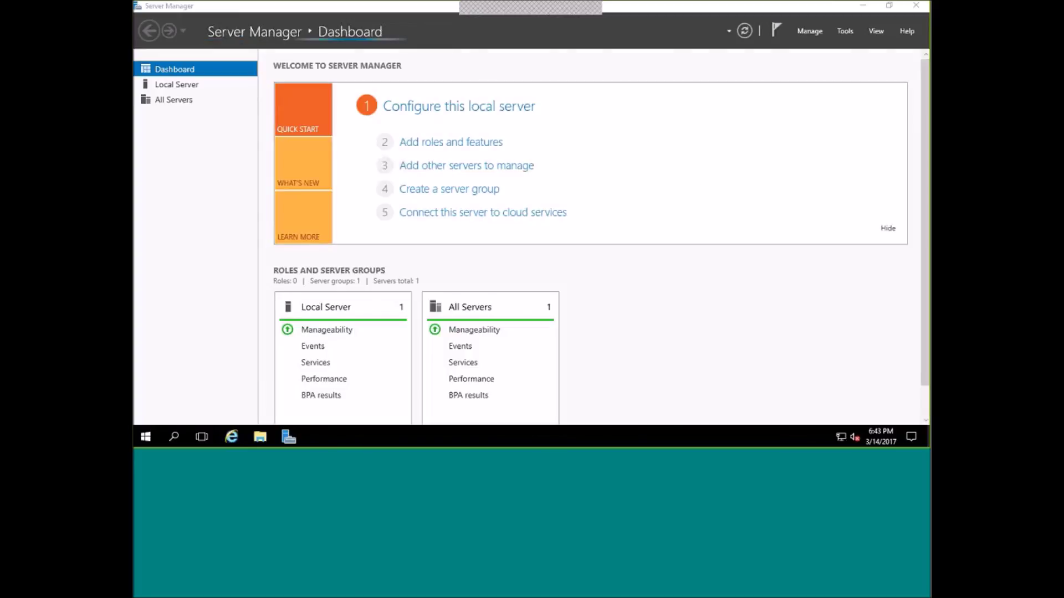
{"action": "left_click", "coordinate": [845, 37]}
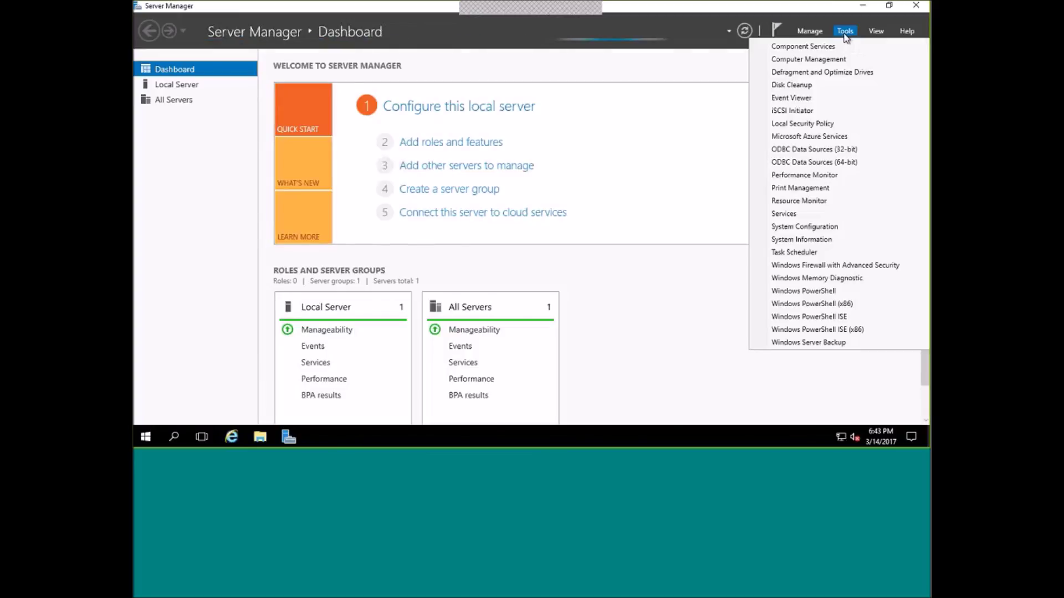
{"action": "left_click", "coordinate": [810, 34]}
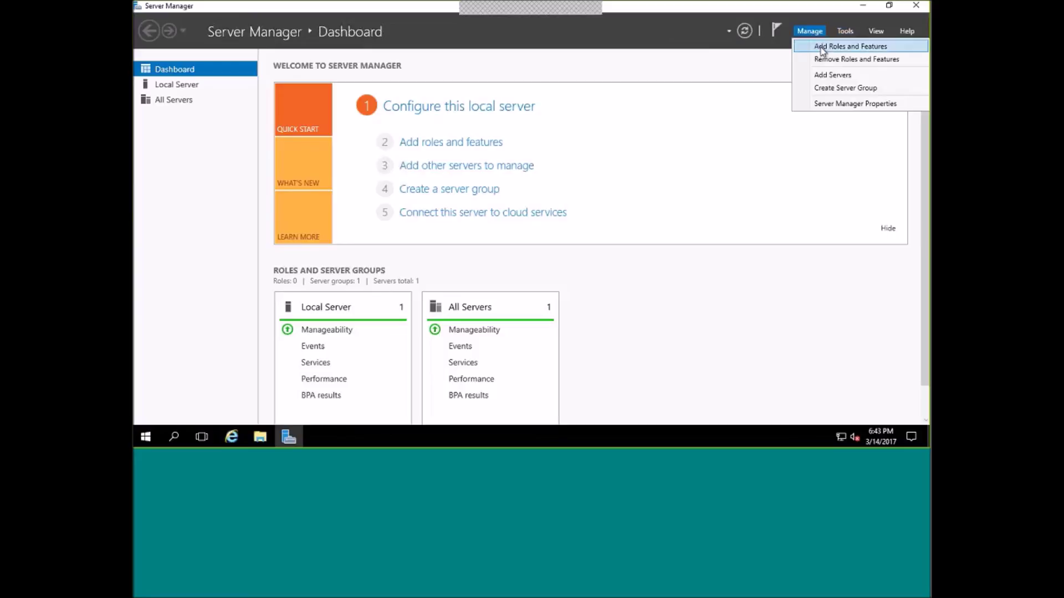
{"action": "left_click", "coordinate": [823, 48]}
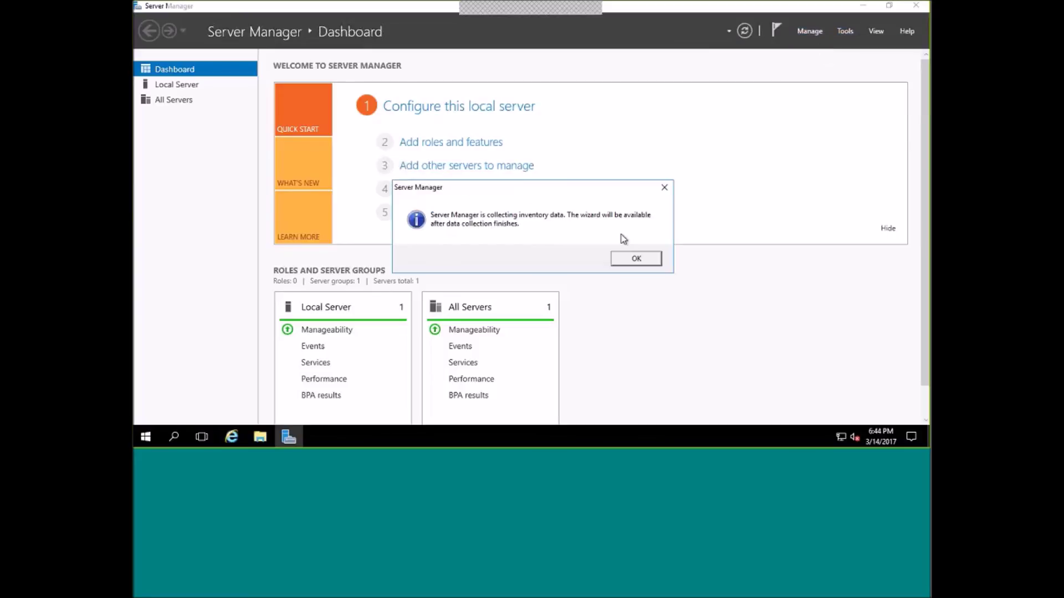
{"action": "left_click", "coordinate": [642, 259]}
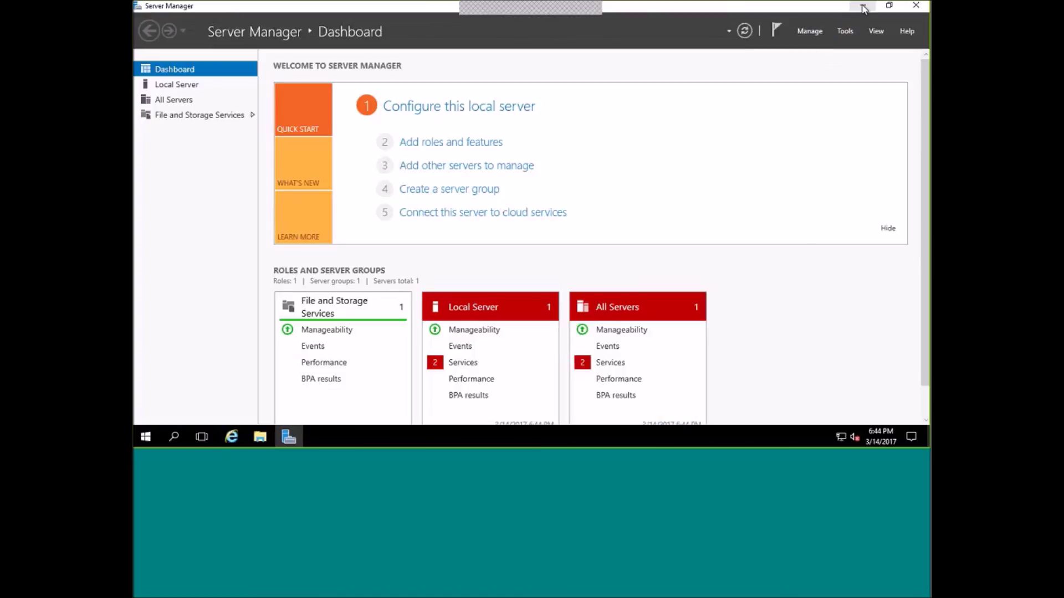
{"action": "left_click", "coordinate": [809, 31]}
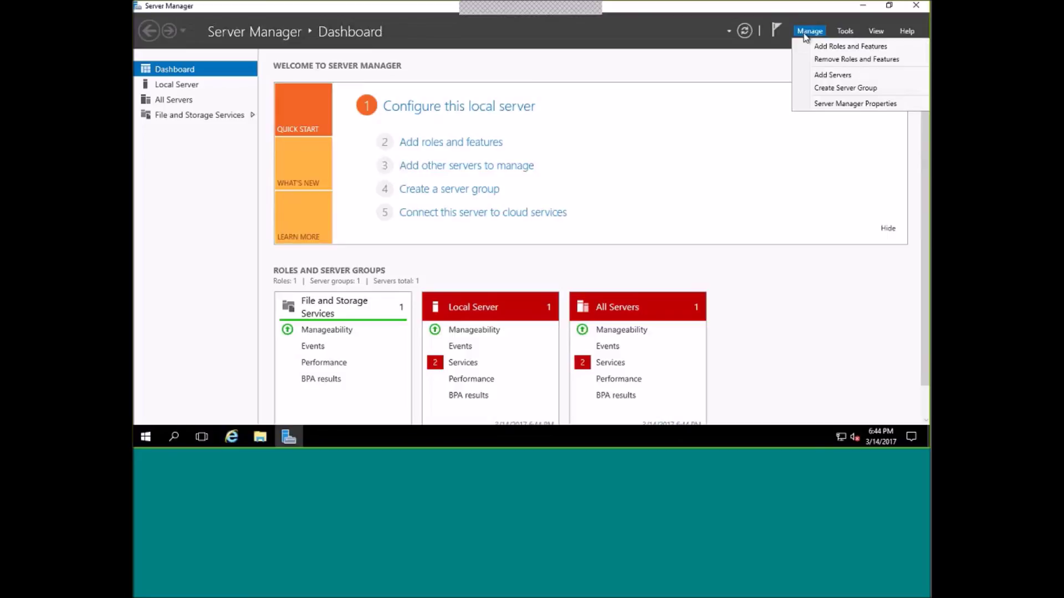
{"action": "left_click", "coordinate": [820, 47]}
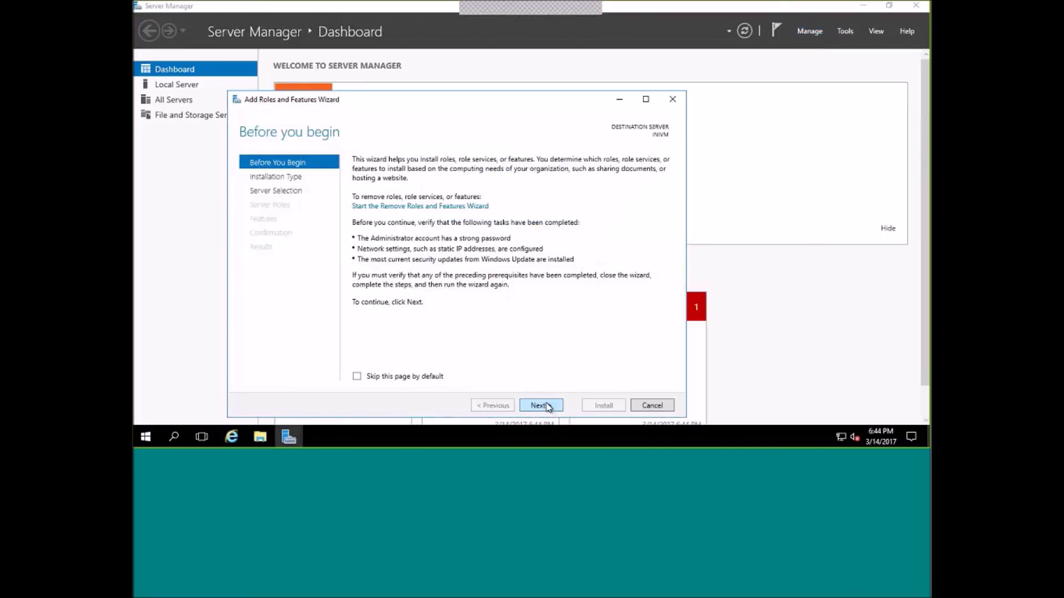
Advance the Add Roles and Features Wizard to Server Roles, scroll the roles list, then cancel back to Dashboard.
{"action": "left_click", "coordinate": [546, 406]}
{"action": "left_click", "coordinate": [546, 406]}
{"action": "left_click", "coordinate": [546, 406]}
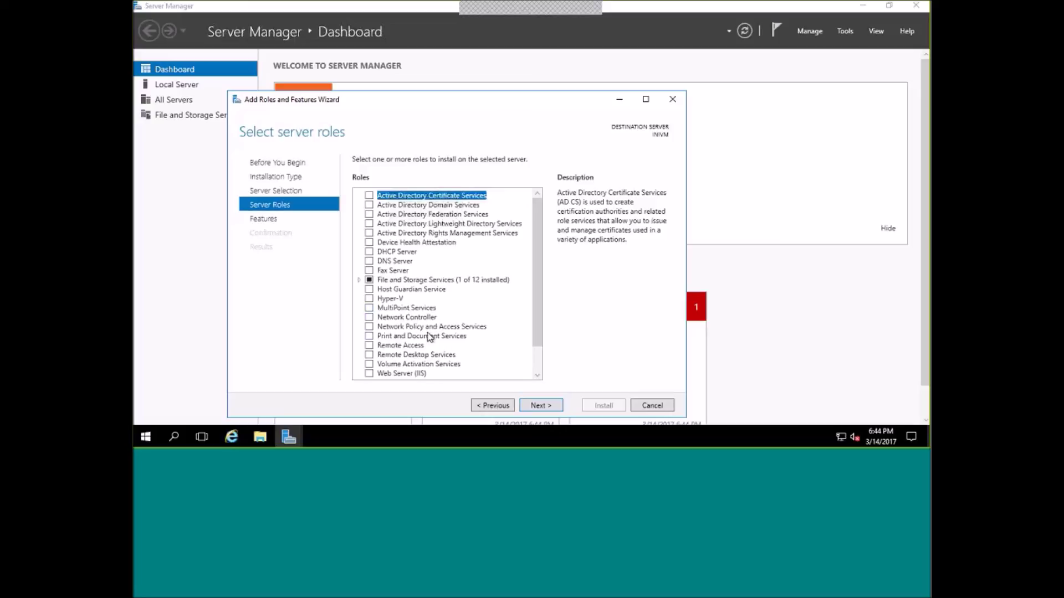
{"action": "left_click_drag", "start_coordinate": [540, 304], "coordinate": [534, 403]}
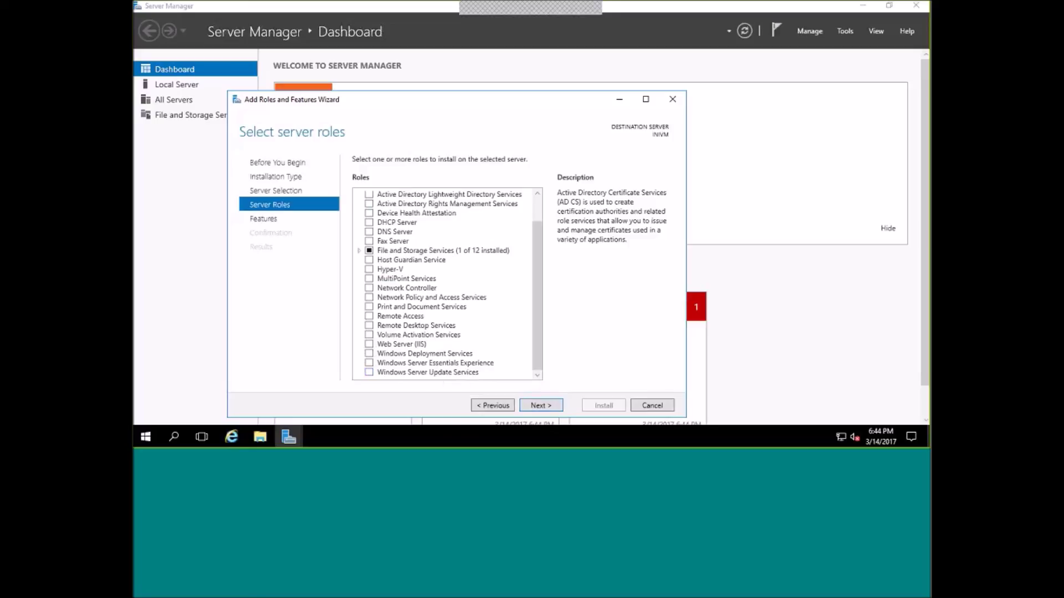
{"action": "scroll", "coordinate": [537, 311], "scroll_direction": "up", "scroll_amount": 1}
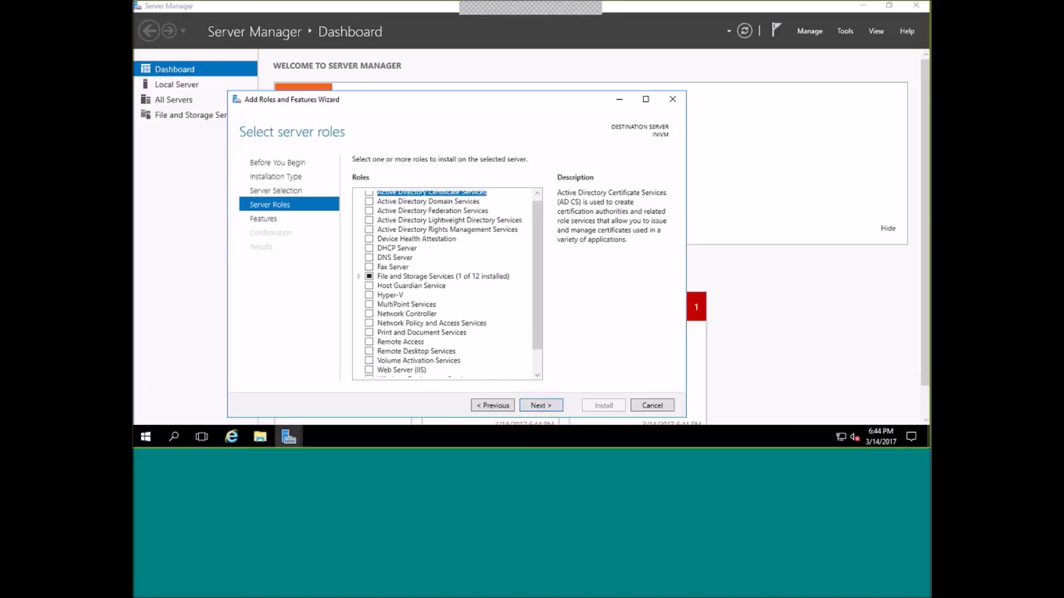
{"action": "left_click", "coordinate": [662, 406]}
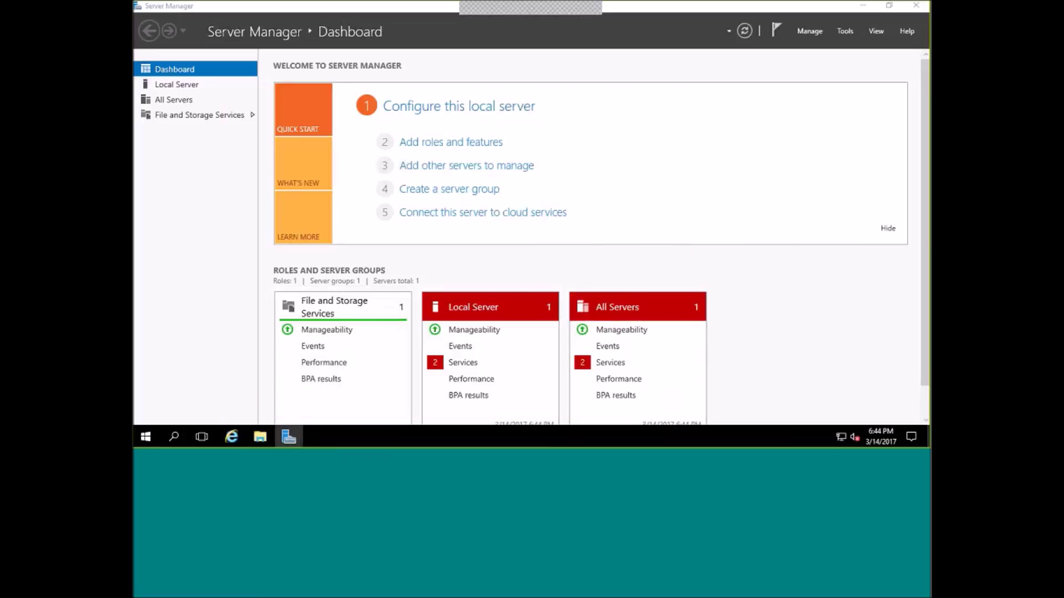
Close Server Manager on INIVM and restore the 192.168.10.4 remote session to a window.
{"action": "left_click", "coordinate": [917, 7]}
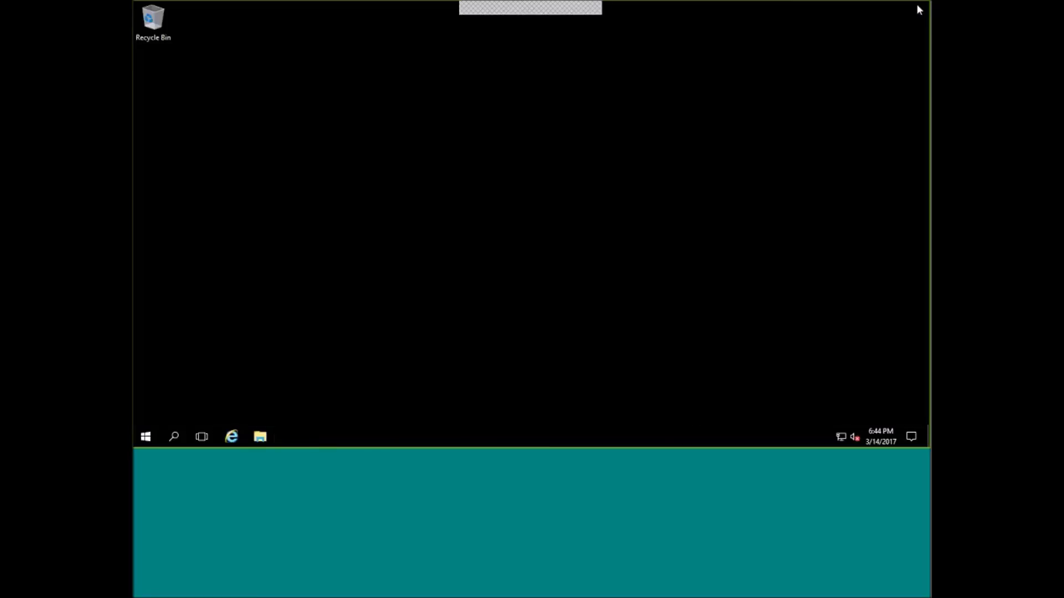
{"action": "mouse_move", "coordinate": [614, 12]}
{"action": "left_click", "coordinate": [662, 6]}
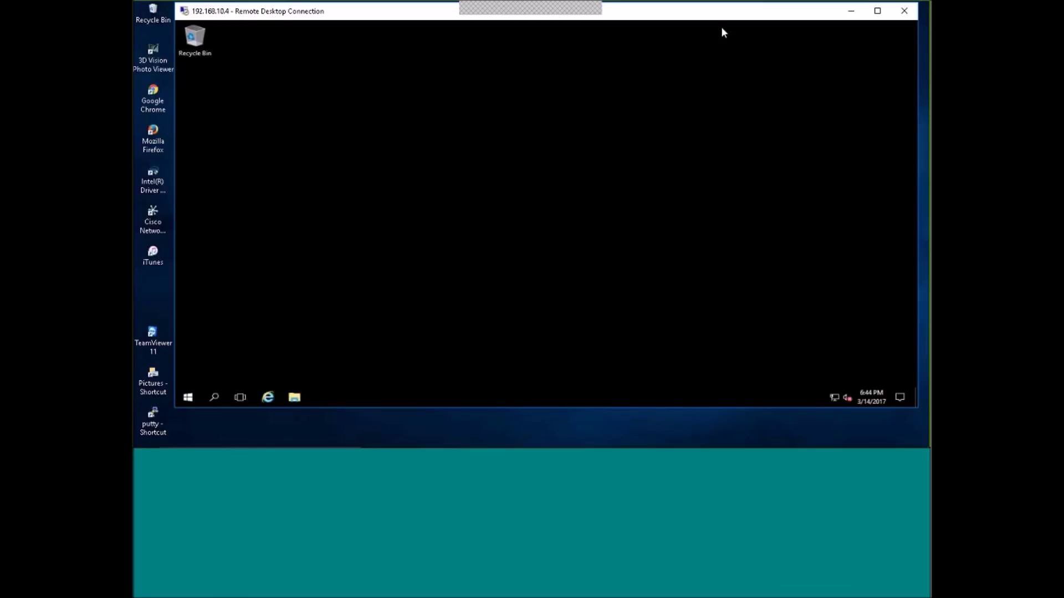